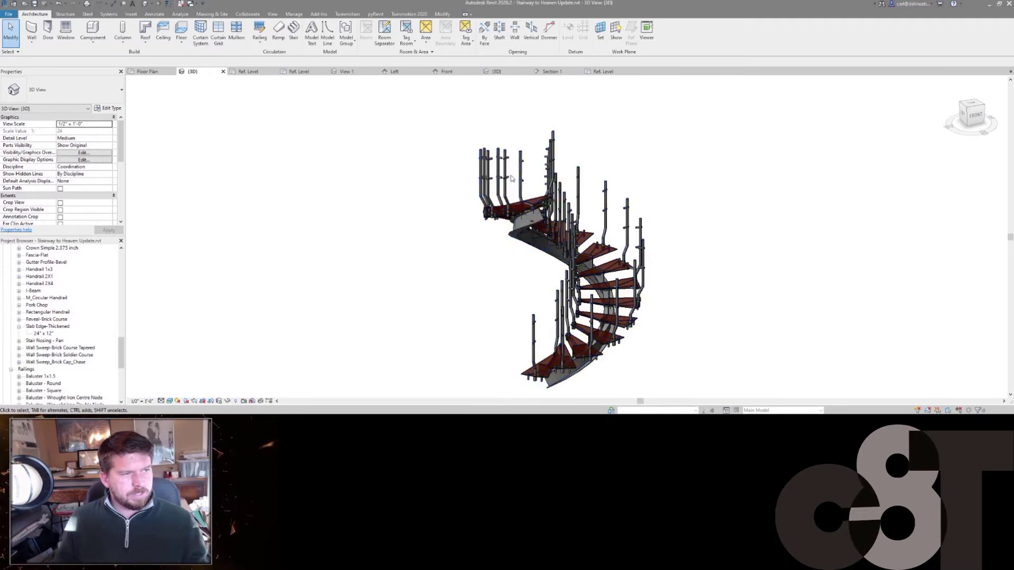
middle_click_drag(649, 253, 776, 261, "shift")
scroll(687, 312, "up", 3)
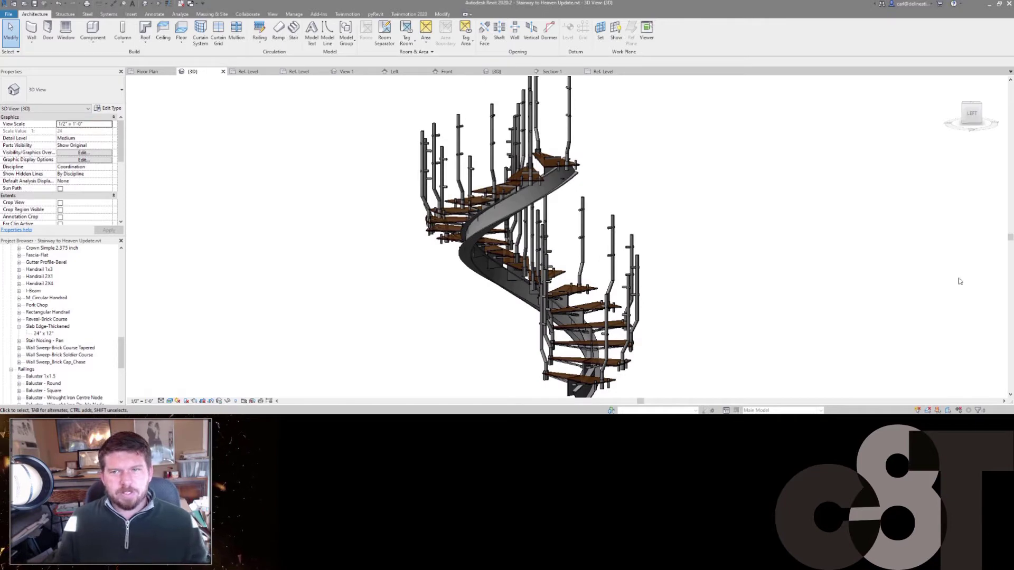
scroll(652, 274, "down", 2)
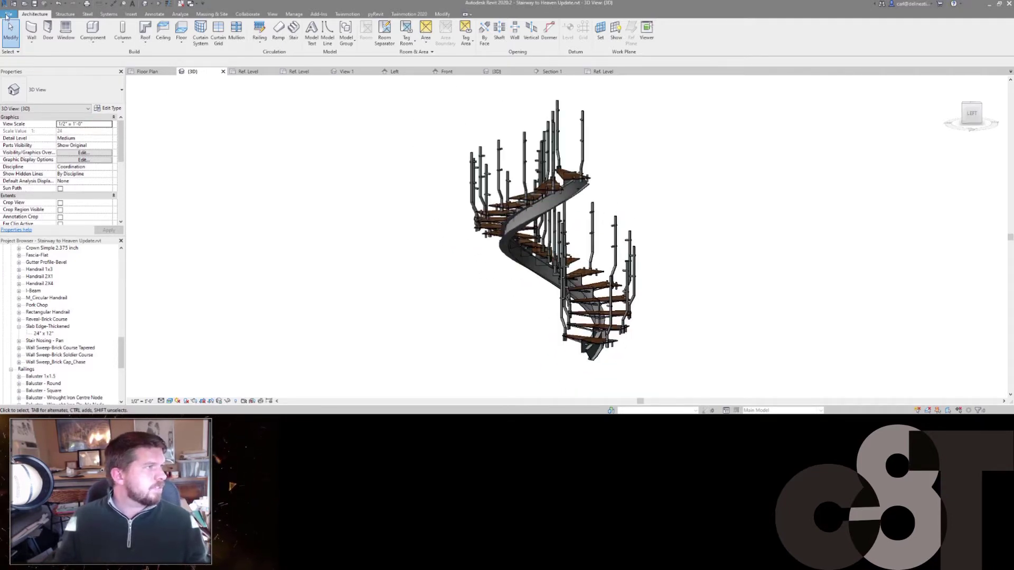
Create a new family from the Profile.rft template.
left_click(8, 13)
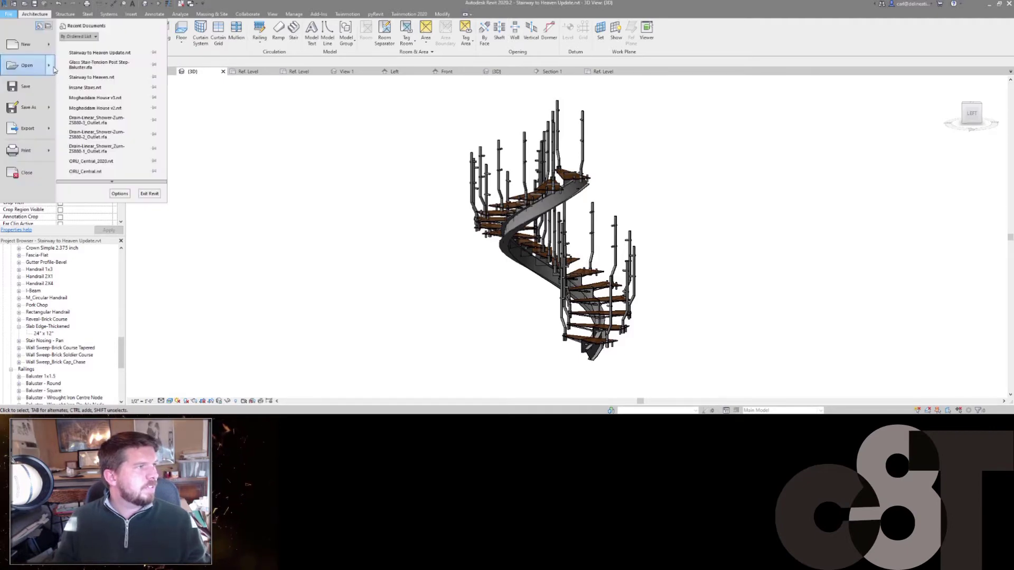
mouse_move(29, 45)
left_click(86, 67)
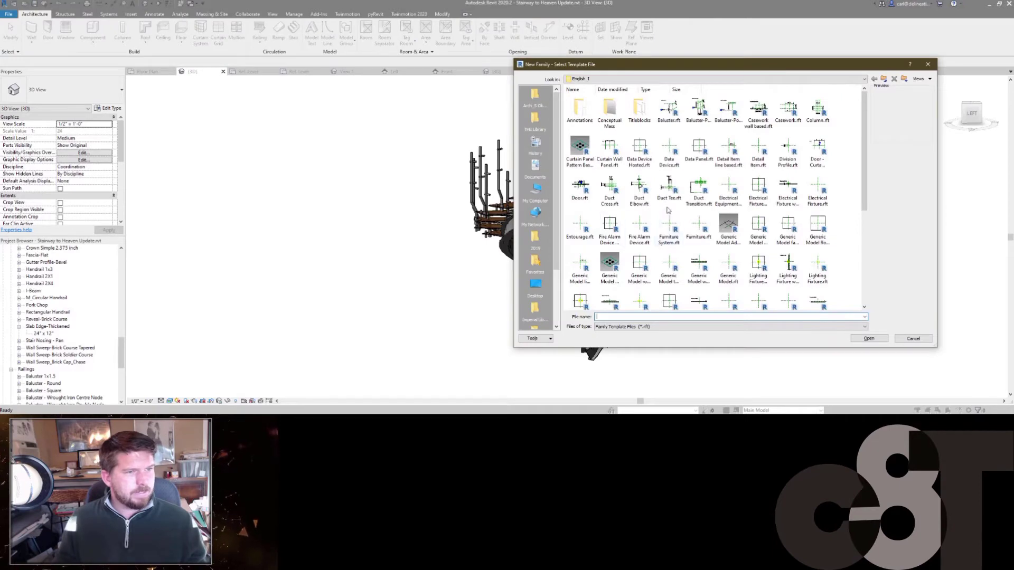
scroll(666, 211, "down", 5)
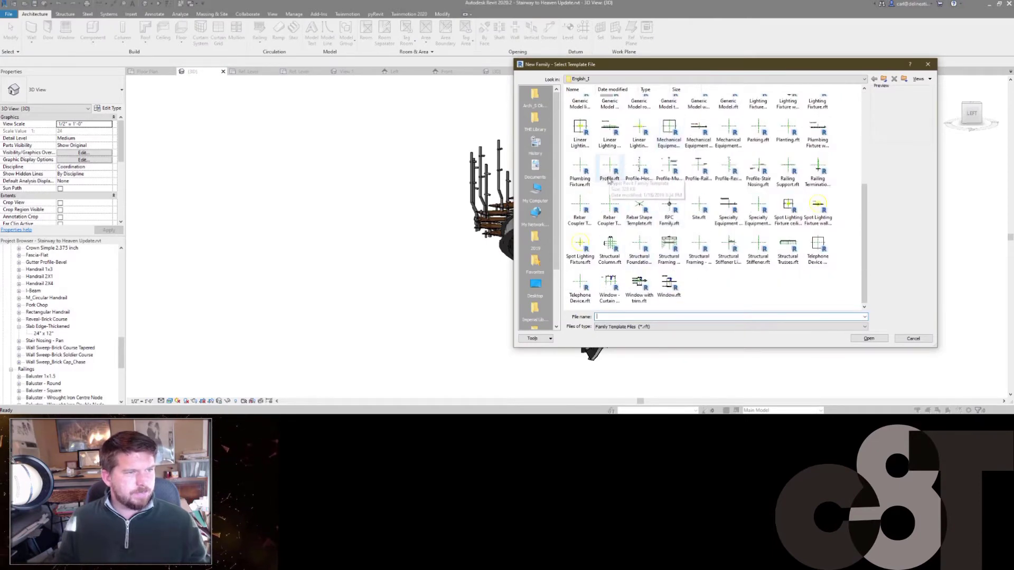
double_click(610, 168)
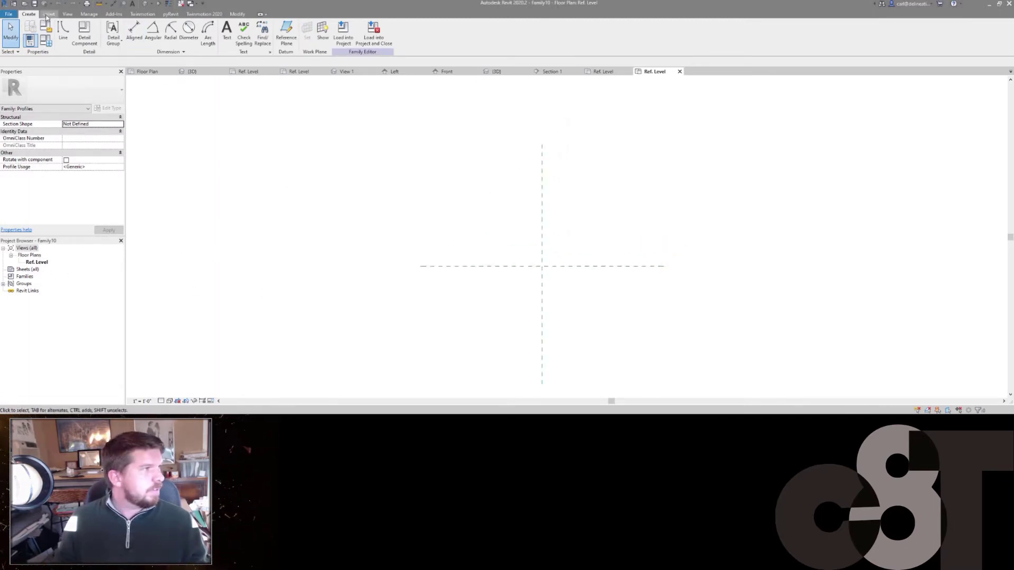
Draw a narrow rectangle about 1" wide and 1'-4" tall, rising from the intersection of the two reference planes.
left_click(63, 30)
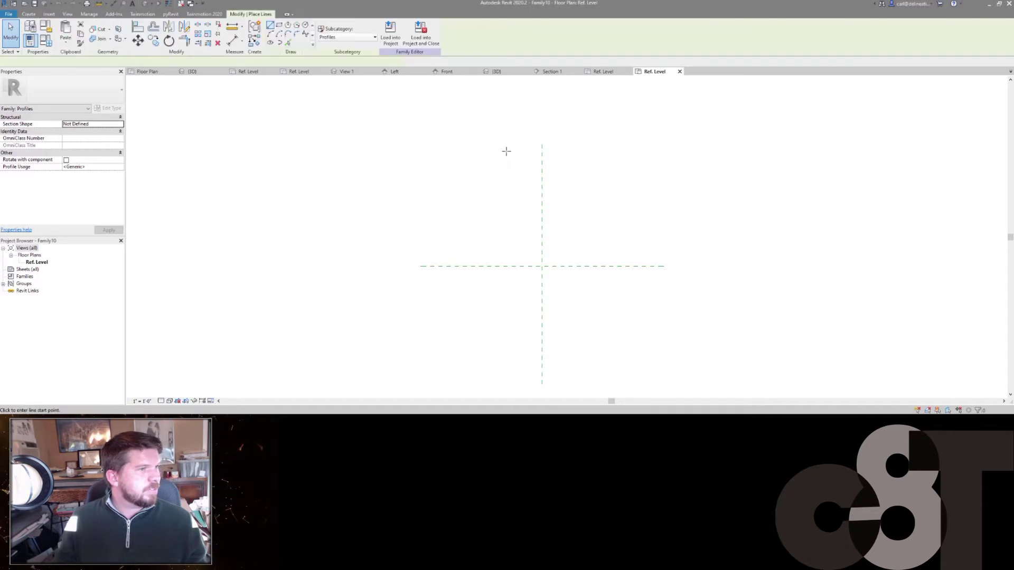
left_click(278, 26)
left_click(542, 266)
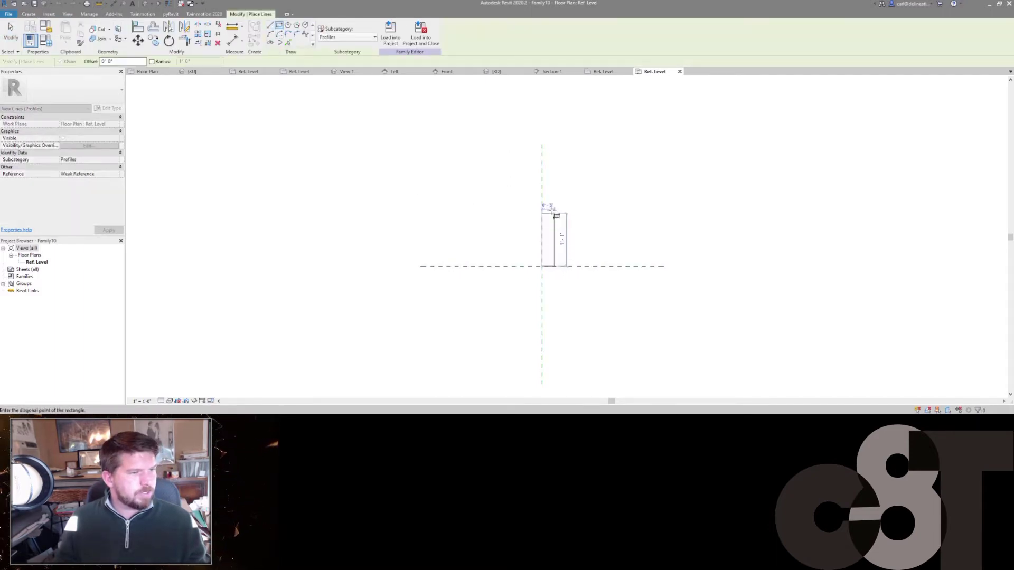
left_click(546, 201)
key("Escape")
key("Escape")
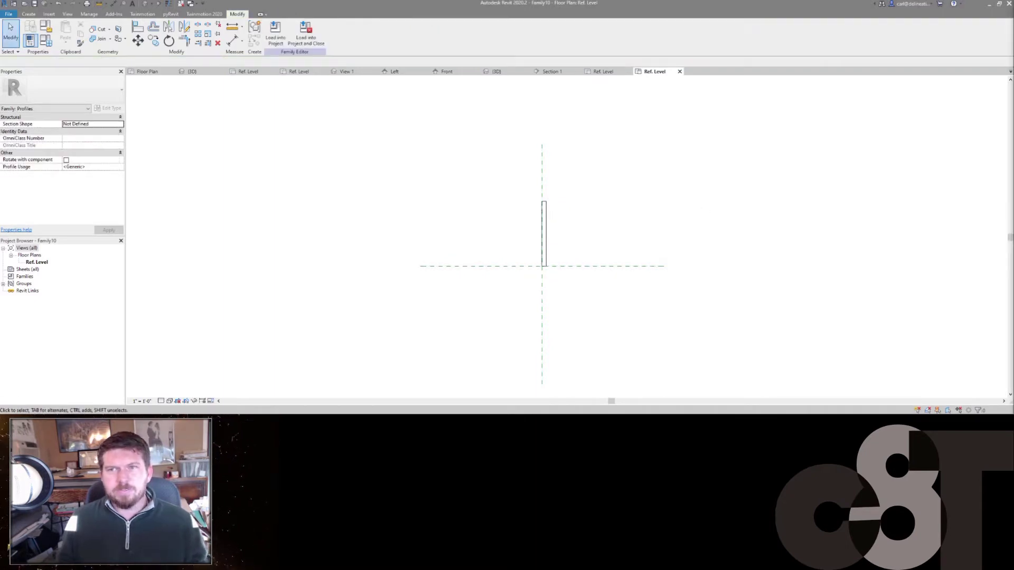
Set the rectangle's width to 6 mm by repositioning its outer long edge.
left_click(545, 220)
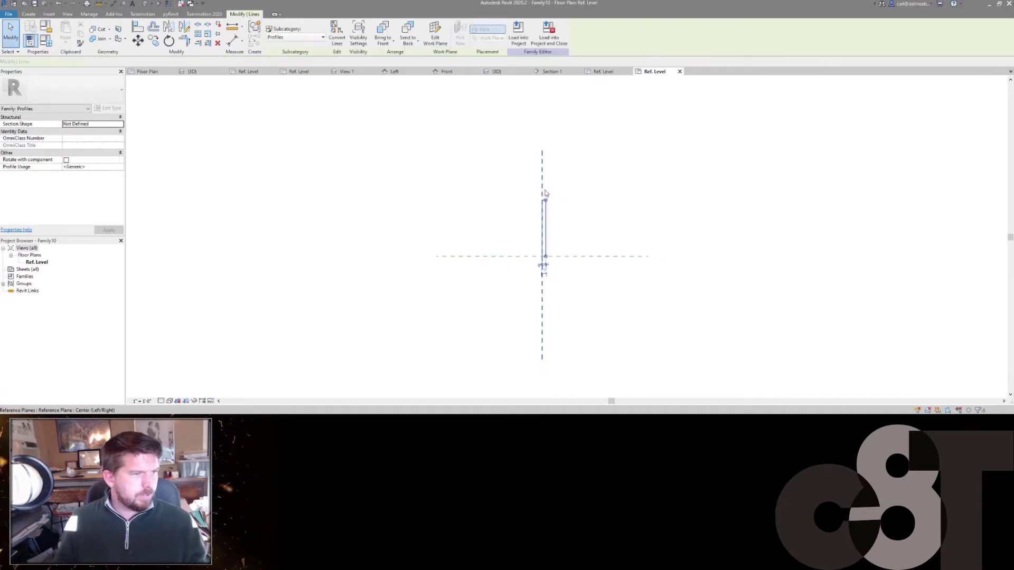
scroll(550, 263, "up", 3)
left_click(542, 370)
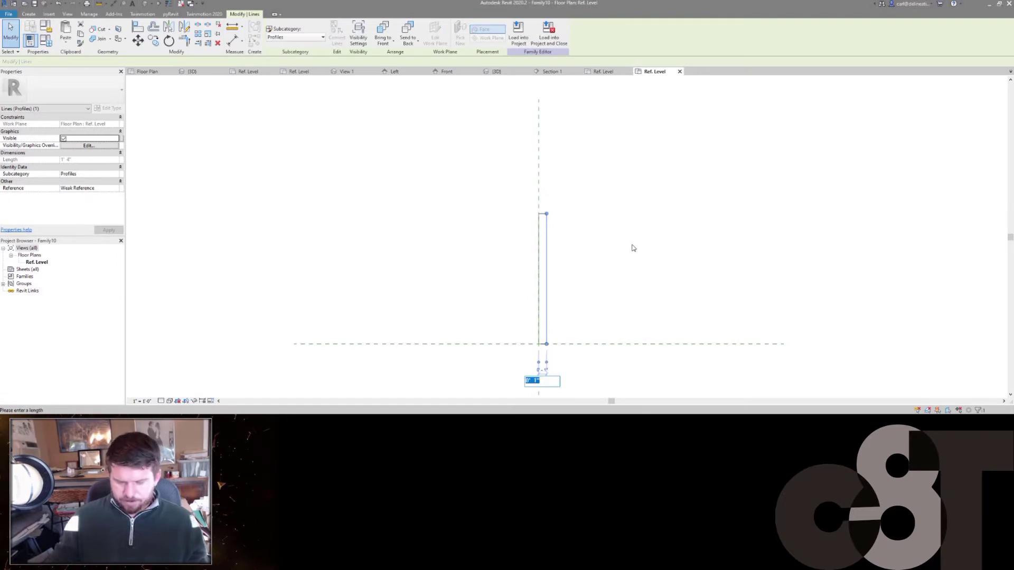
type("6")
key("Return")
left_click(611, 256)
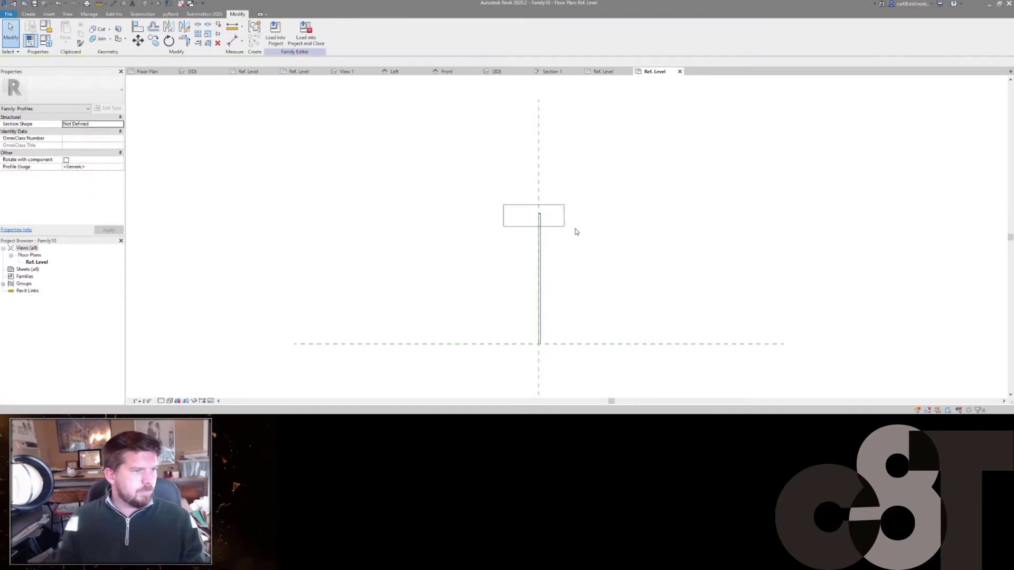
Set the rectangle's height to 300 mm by repositioning its upper edge.
left_click(553, 236)
left_click(549, 278)
type("30")
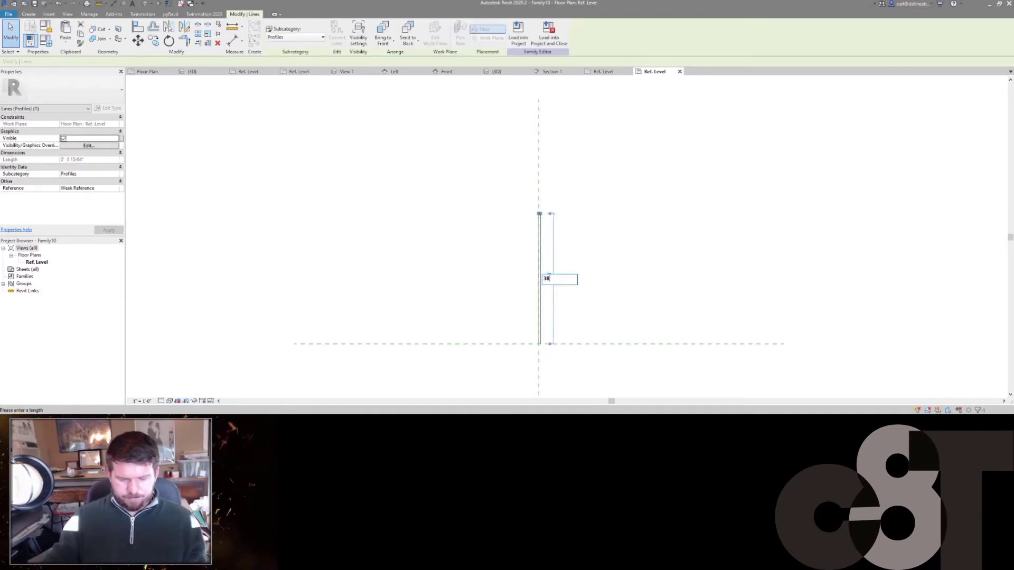
type("0mm")
key("Return")
left_click(633, 272)
middle_click_drag(633, 265, 628, 229)
scroll(623, 227, "down", 2)
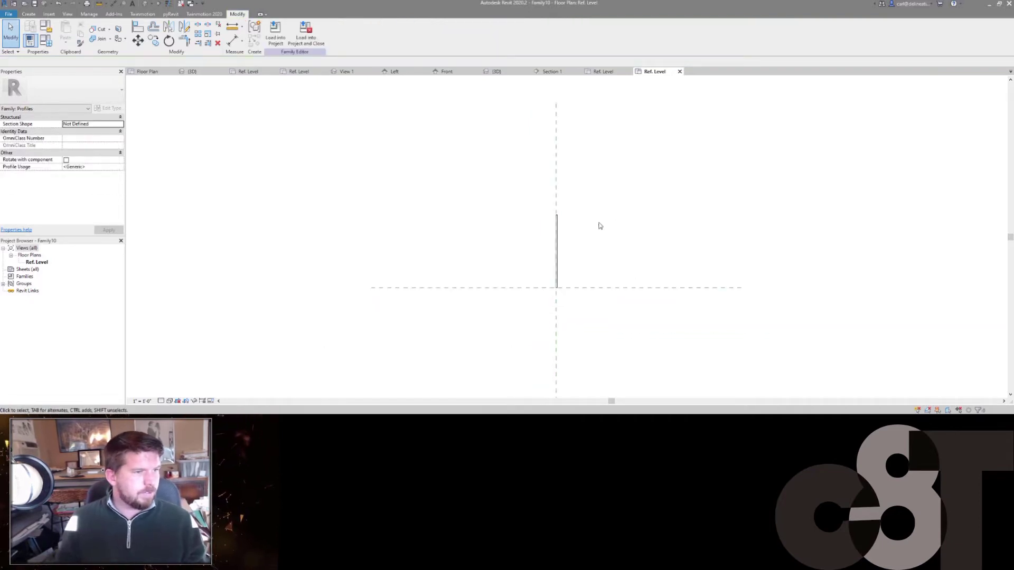
Load the profile family into the Stairway to Heaven Update.rvt project.
left_click(275, 31)
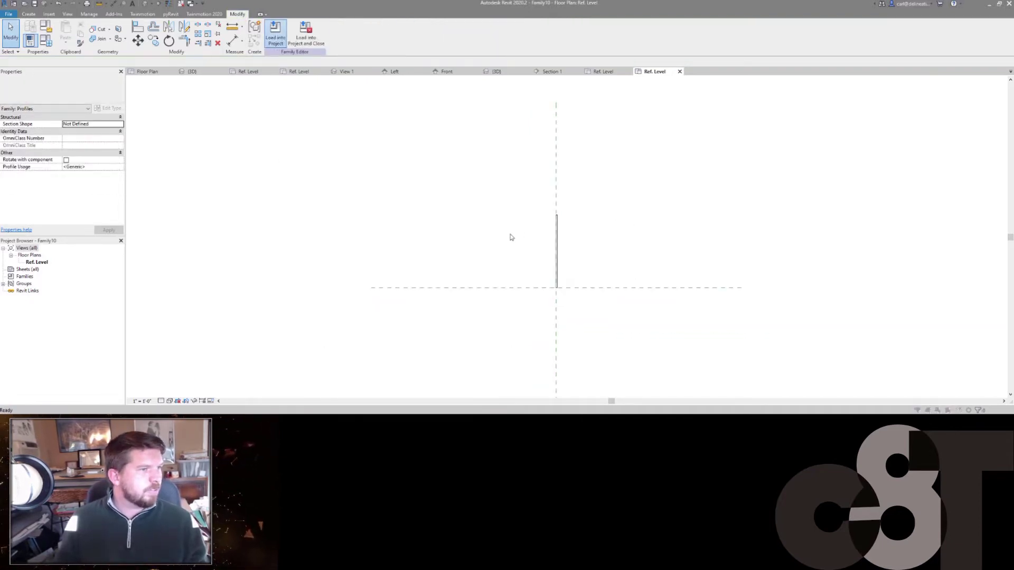
left_click(462, 188)
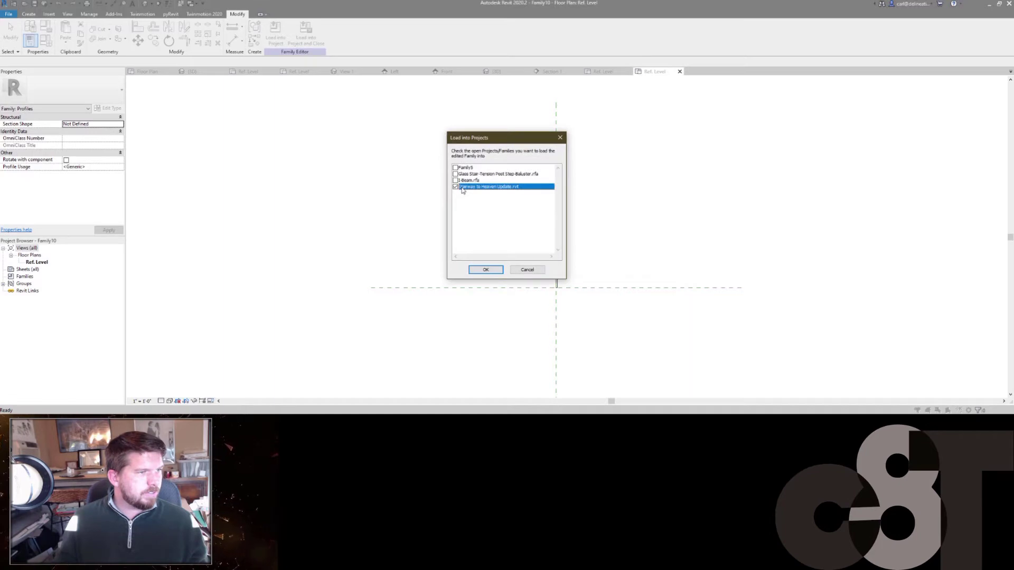
left_click(498, 273)
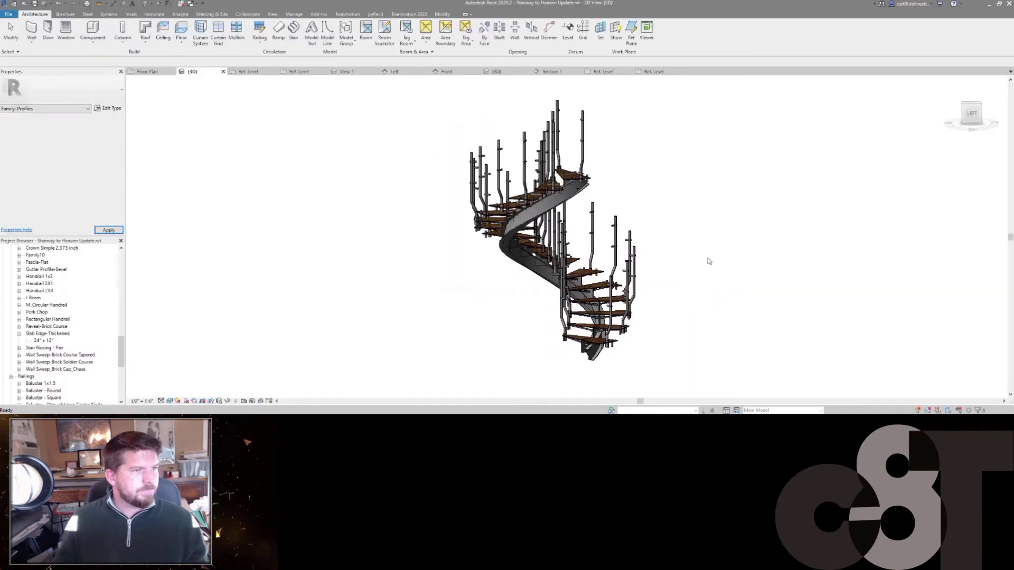
Find the loaded Family10 profile in the project's families, open it for editing and close it without saving.
scroll(52, 338, "down", 4)
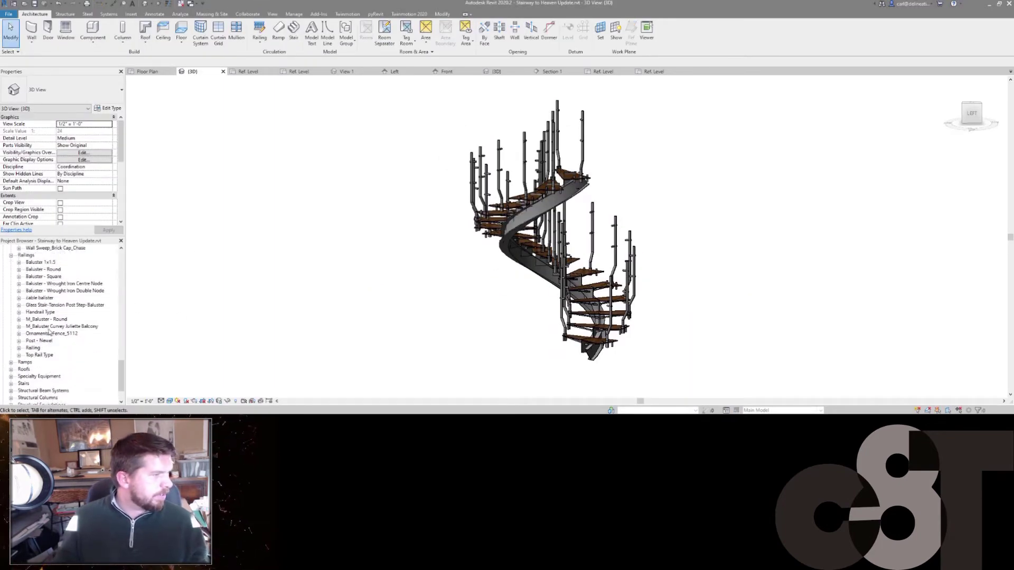
left_click(10, 291)
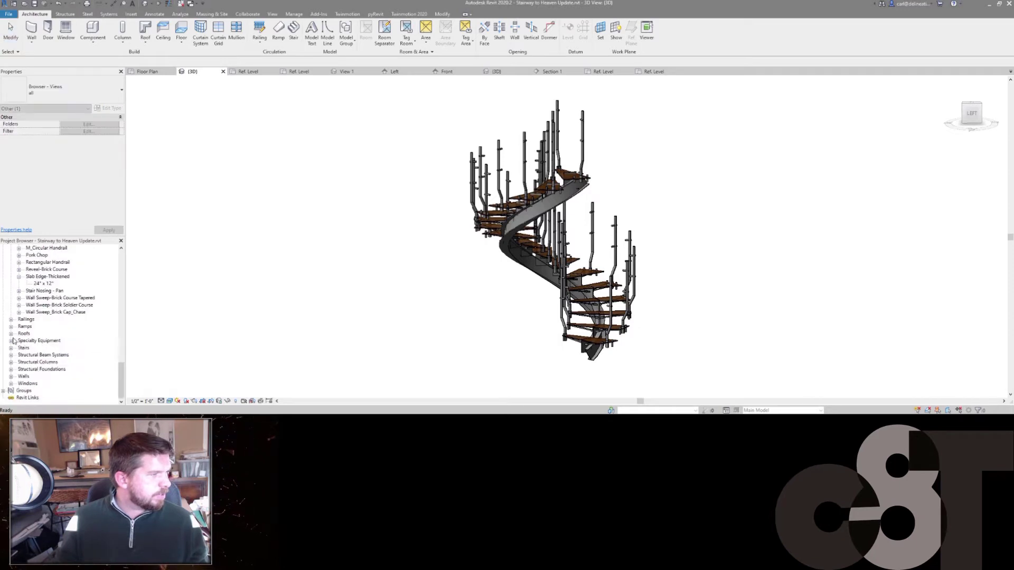
scroll(21, 333, "up", 7)
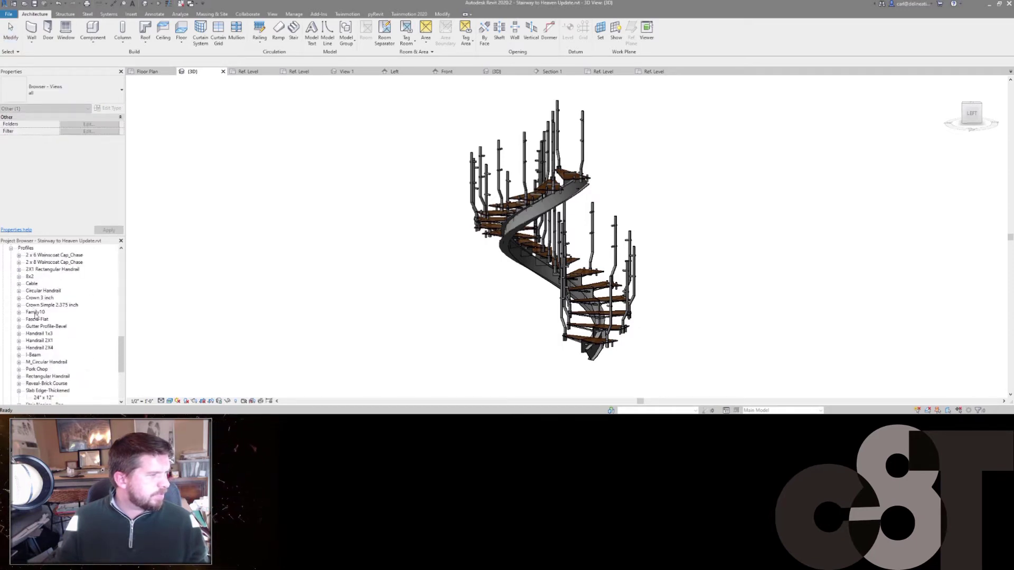
right_click(35, 316)
left_click(100, 356)
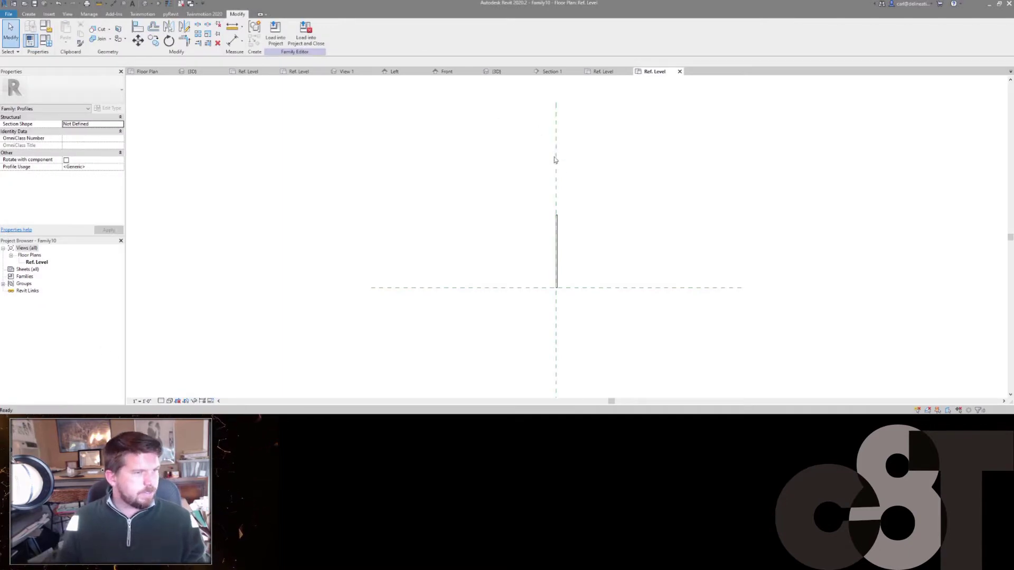
key("ctrl+F4")
left_click(525, 212)
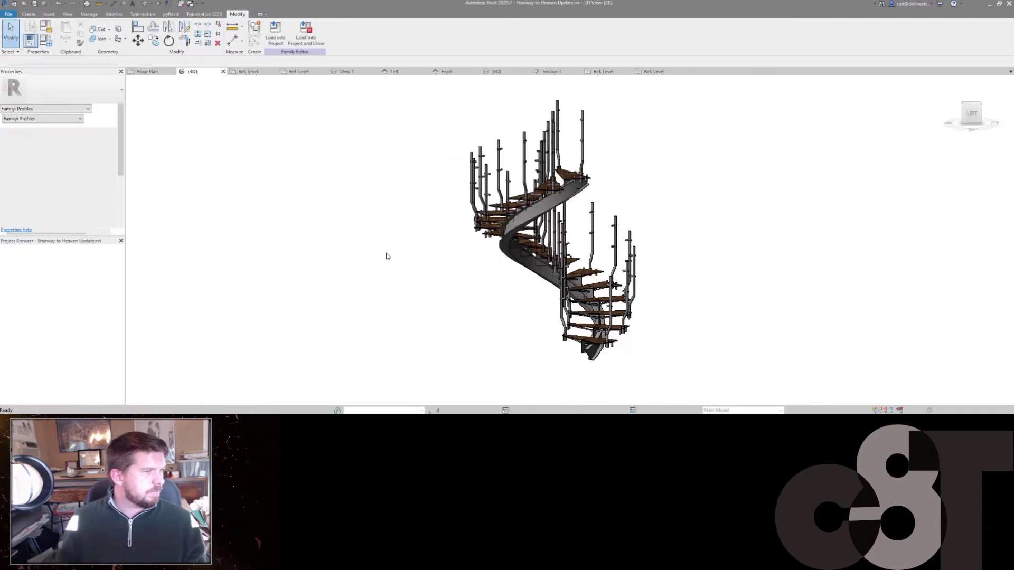
Rename the Family10 profile as Glass Panel Profile.
right_click(36, 312)
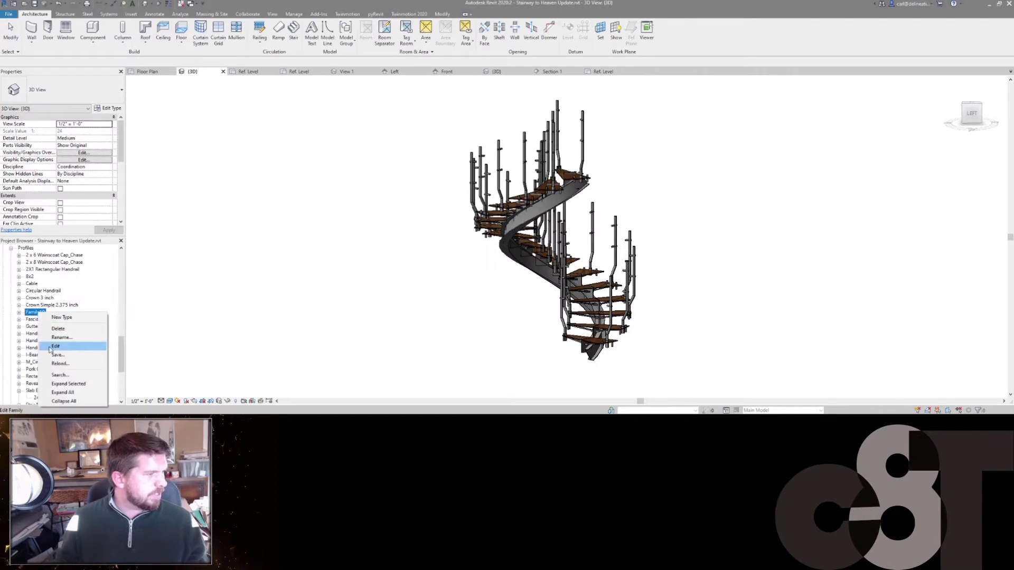
left_click(67, 339)
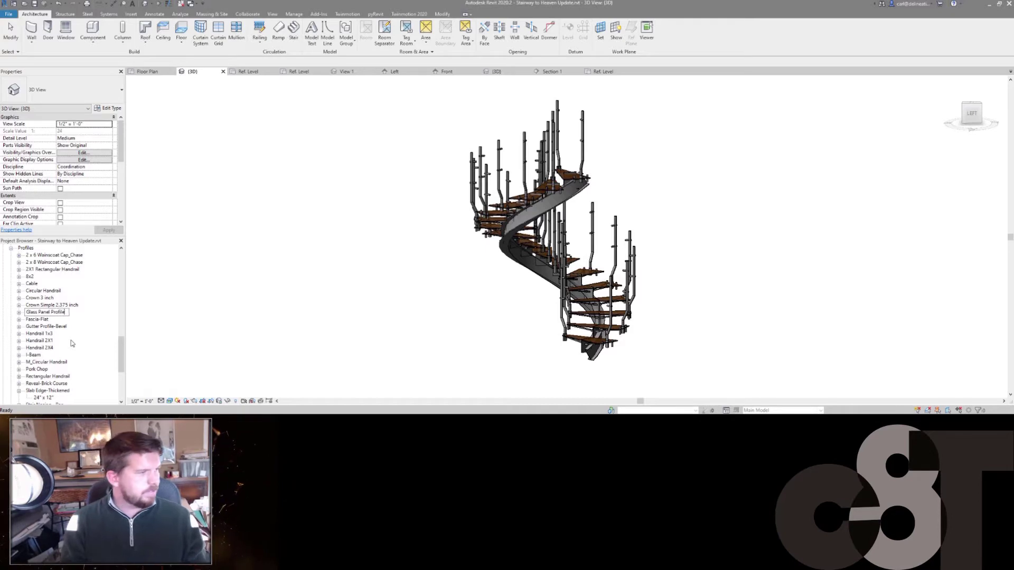
key("Return")
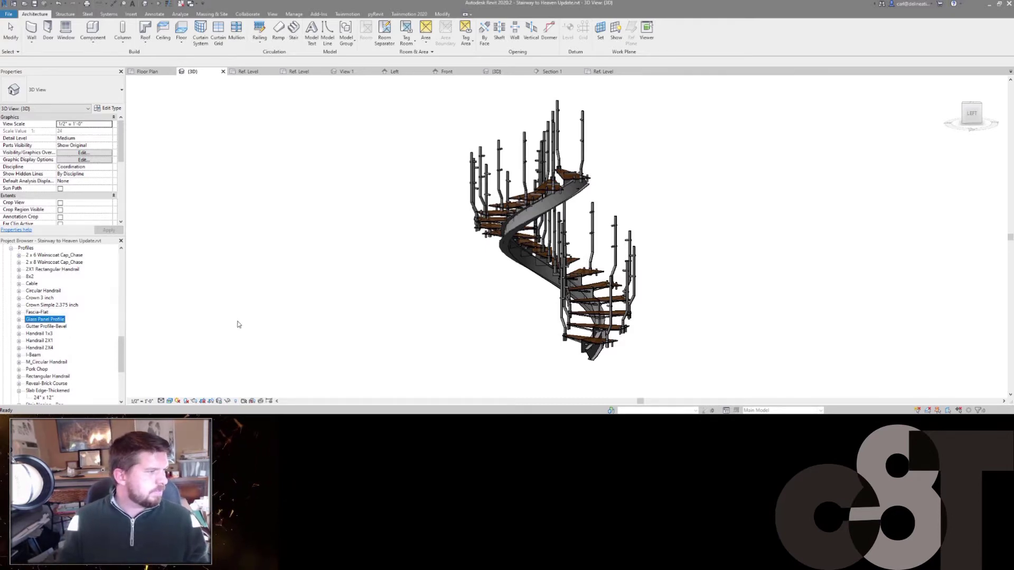
left_click(256, 318)
Start a railing path and duplicate the Center Rail - I Beam type as "Glass Stair - Panel".
middle_click_drag(491, 254, 544, 169, "shift")
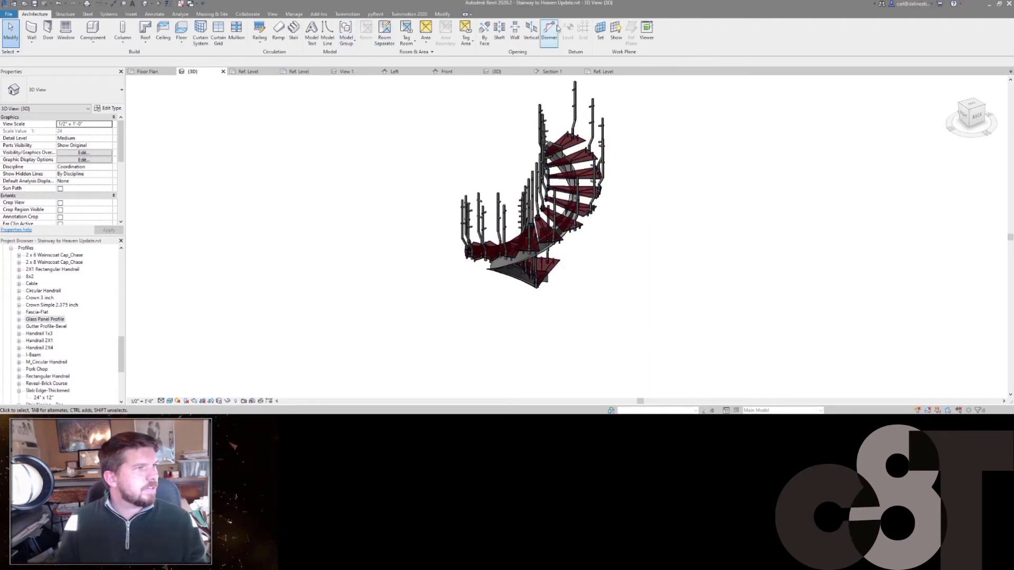
left_click(259, 30)
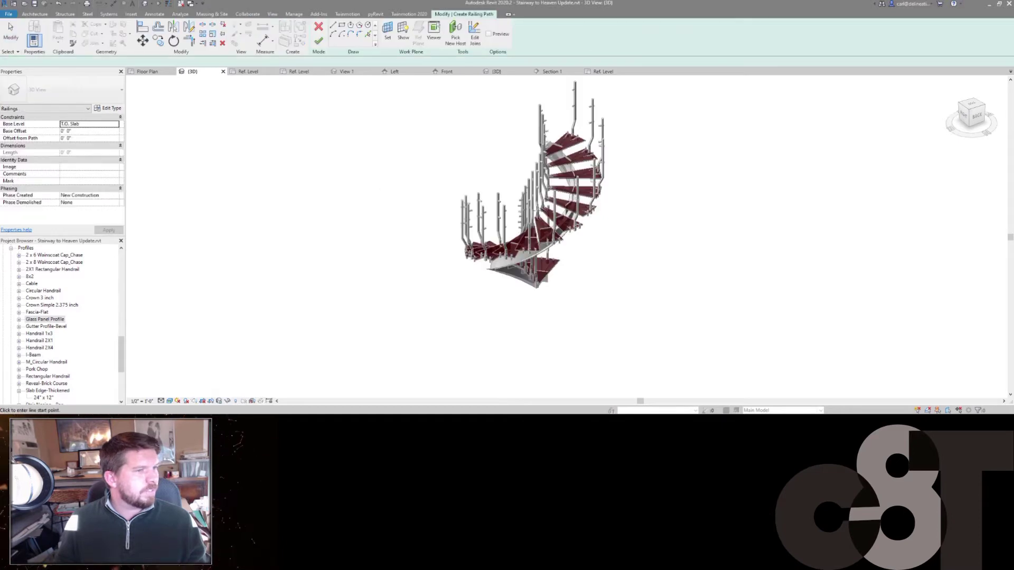
left_click(104, 109)
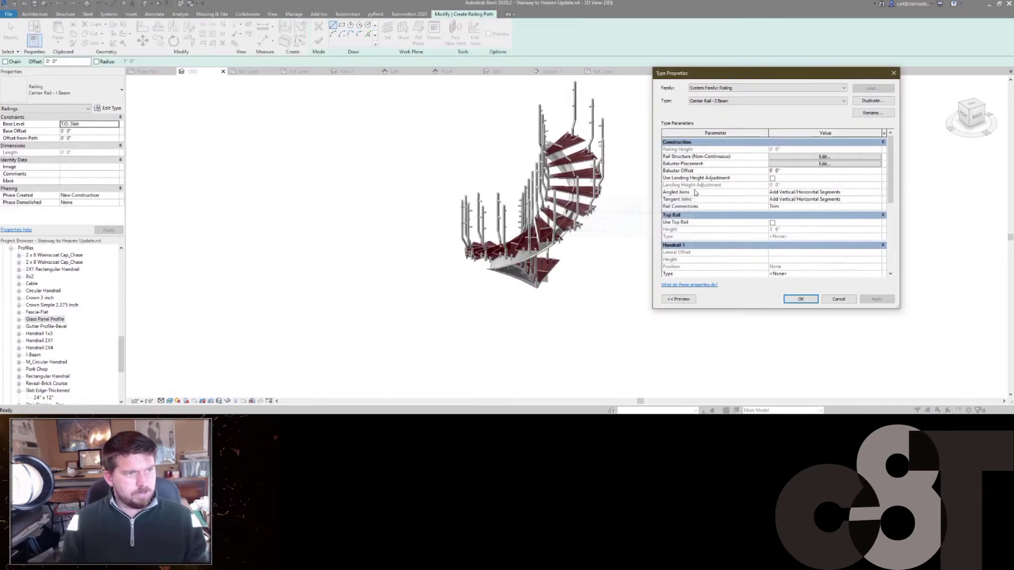
left_click(871, 101)
type("Glass Stair -")
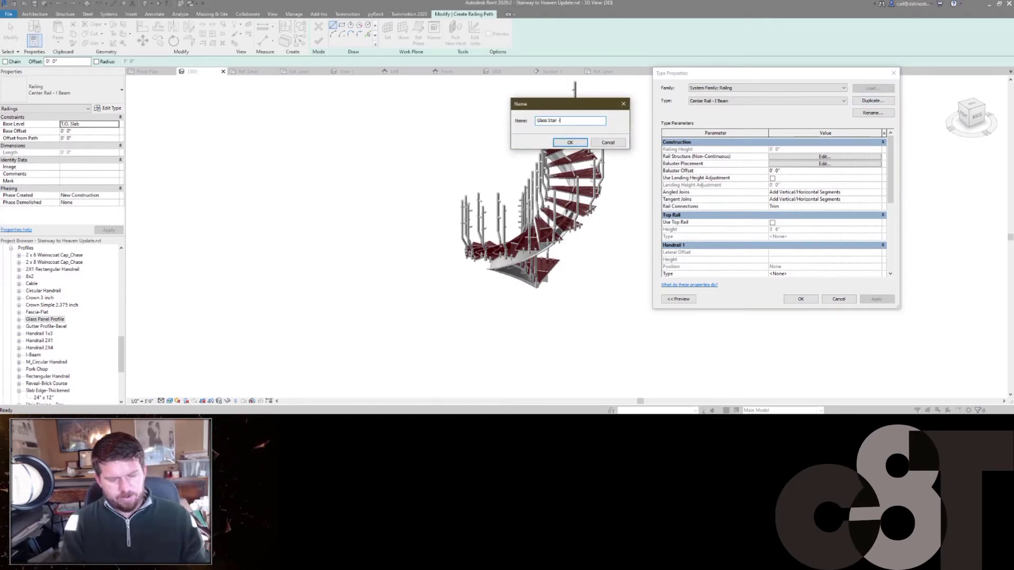
type(" Panel")
key("Return")
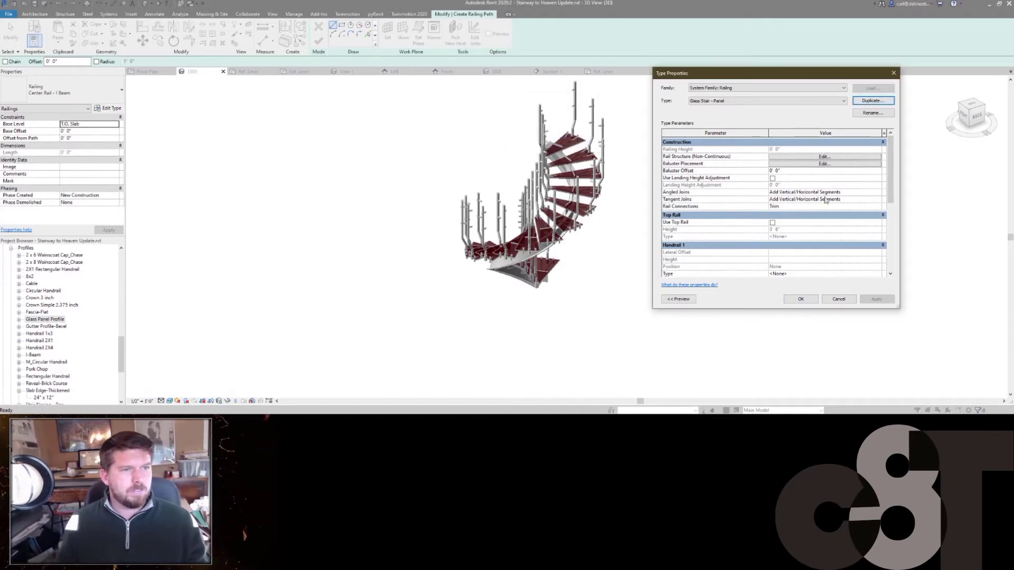
In the type's non-continuous rail structure, rename the rail as "Glass Panel Bot" and set its offset to 100 mm (3 15/16").
left_click(803, 157)
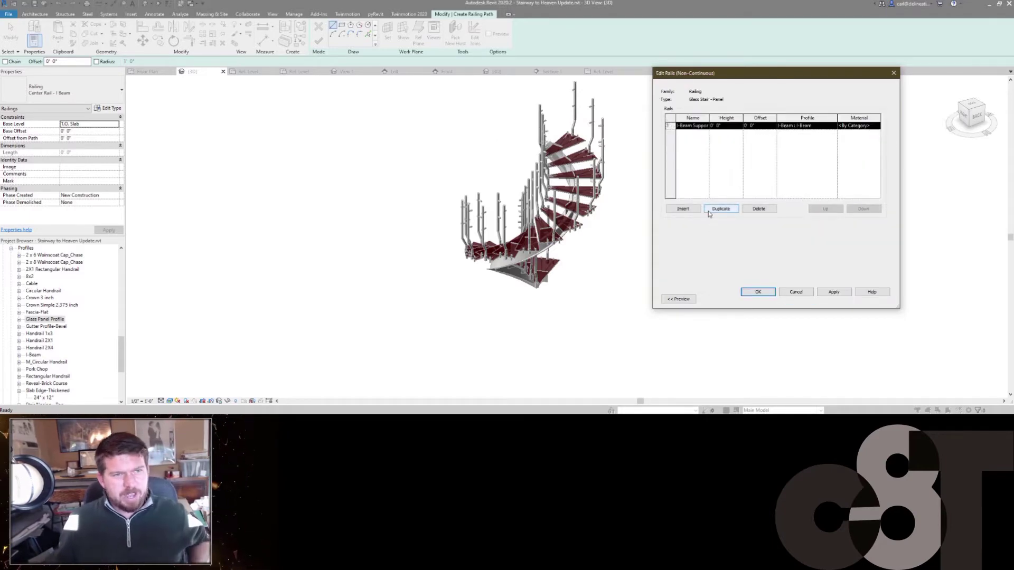
left_click(683, 126)
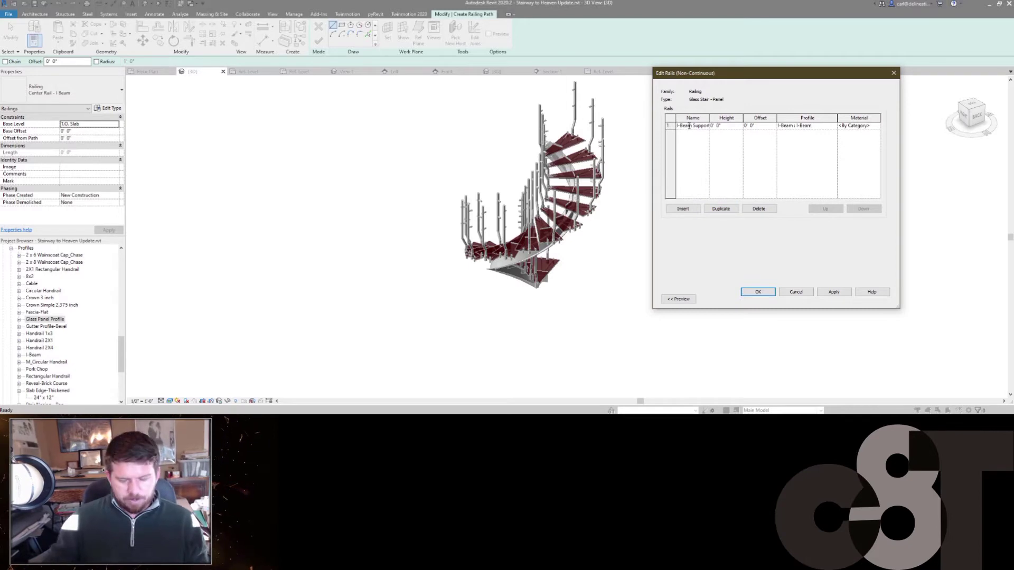
key("ctrl+a")
type("Gl")
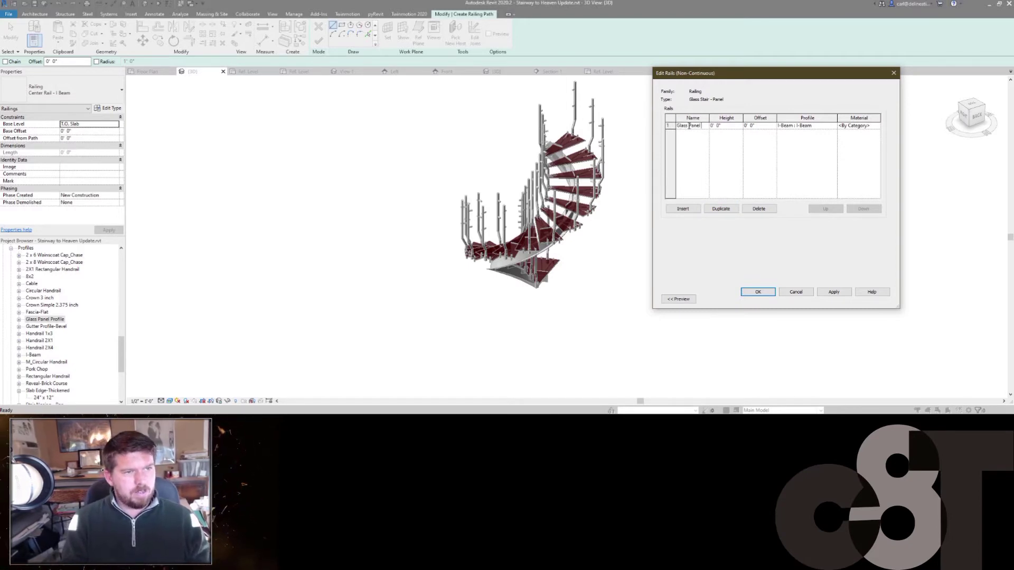
key("Tab")
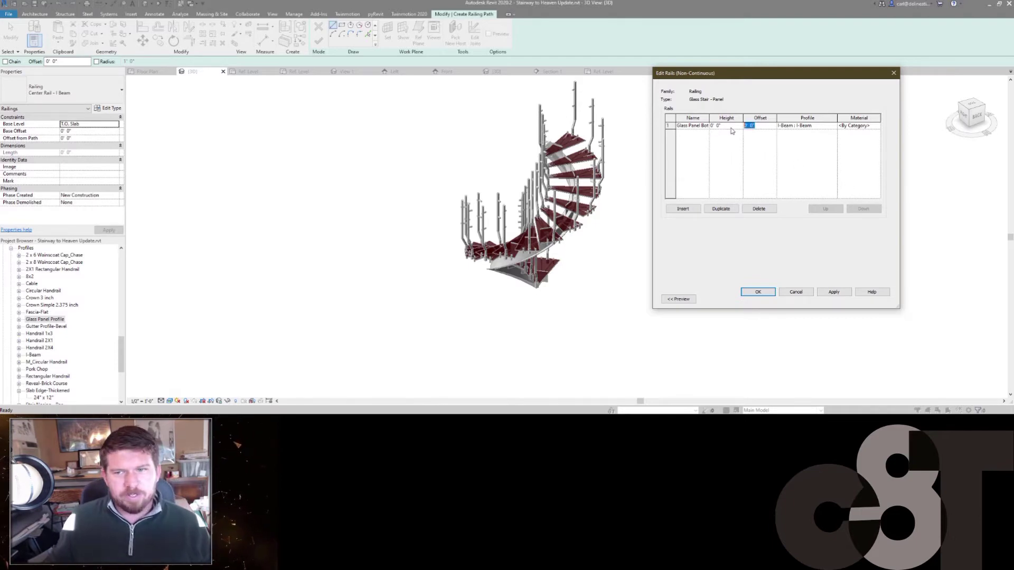
type("mm")
key("Tab")
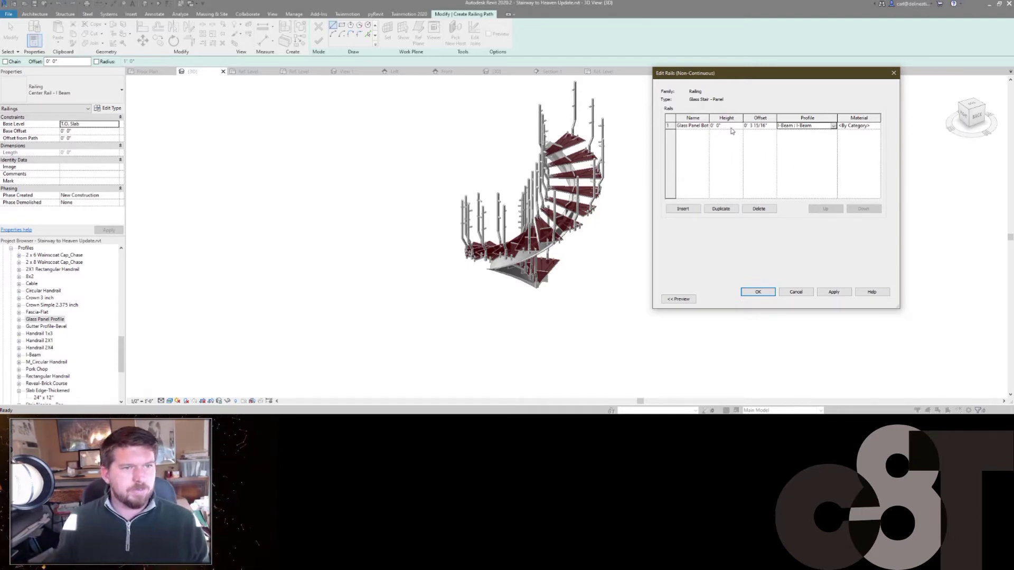
Assign the Glass Panel Profile : Family10 profile to the Glass Panel Bot rail and accept the railing type changes.
left_click(834, 128)
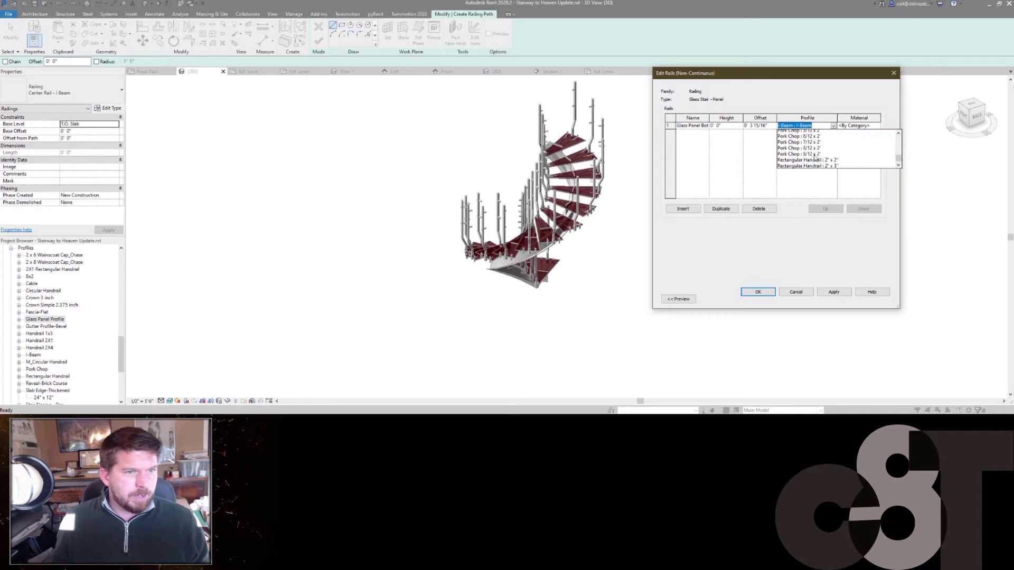
scroll(815, 161, "up", 2)
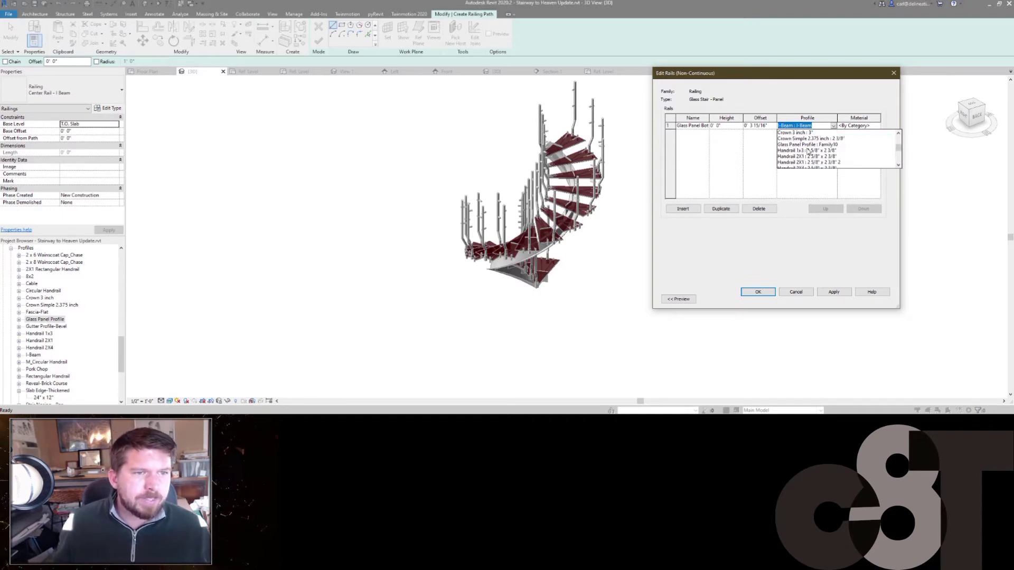
left_click(808, 145)
left_click(757, 292)
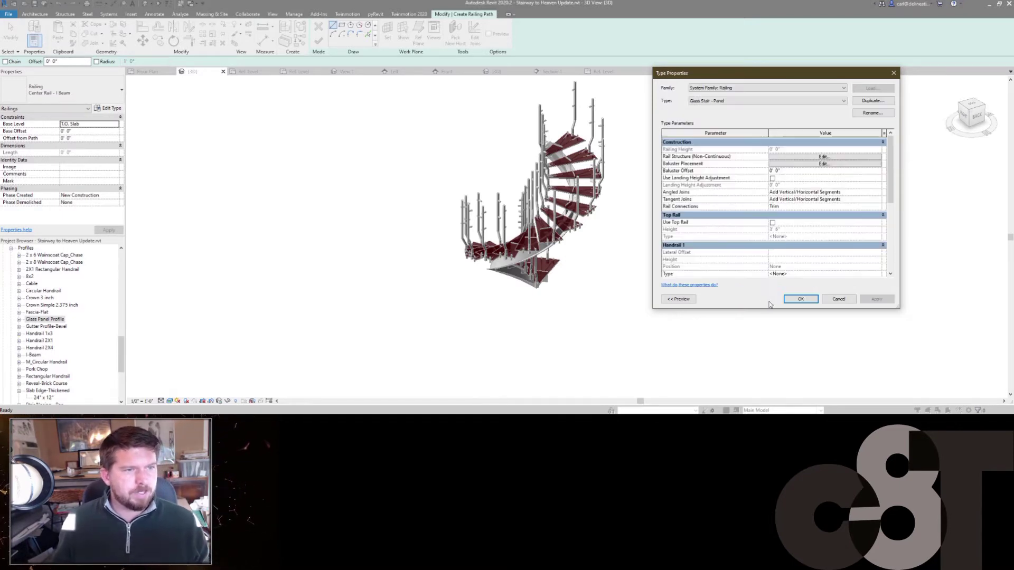
left_click(801, 299)
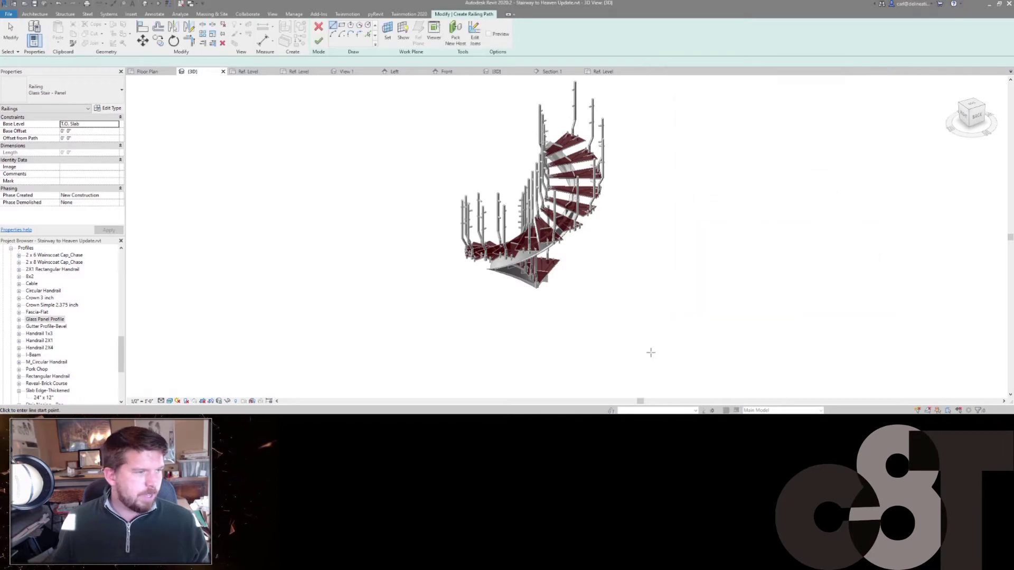
Try to rename the Family10 type under the Glass Panel Profile family.
left_click(19, 319)
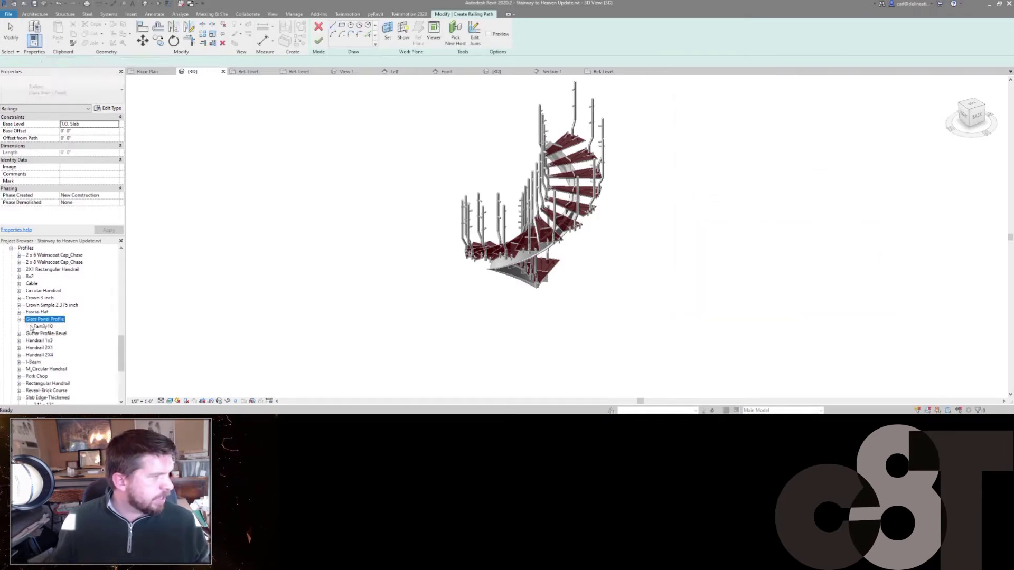
left_click(42, 326)
type("glass pa")
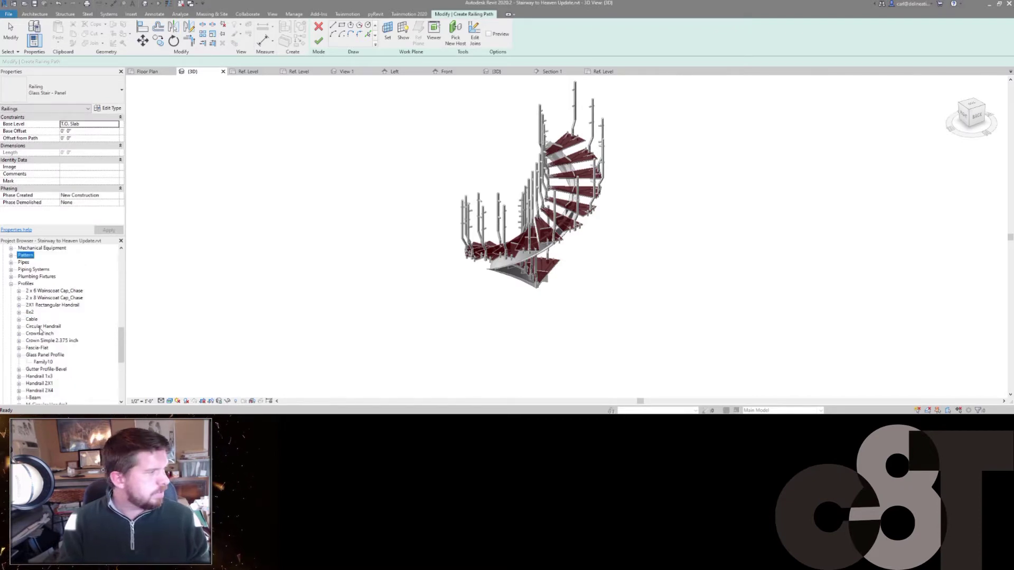
scroll(37, 343, "down", 1)
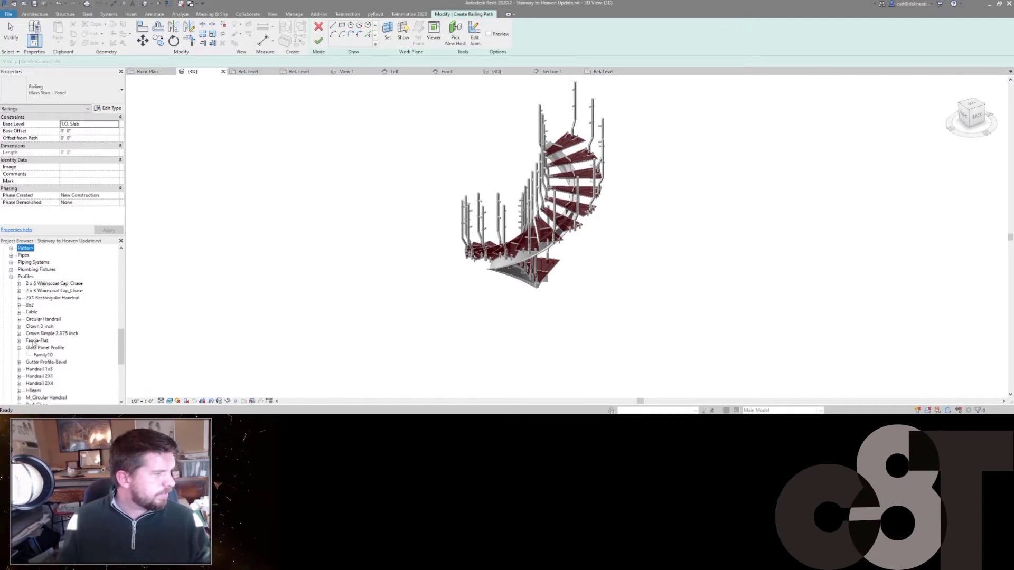
left_click(42, 355)
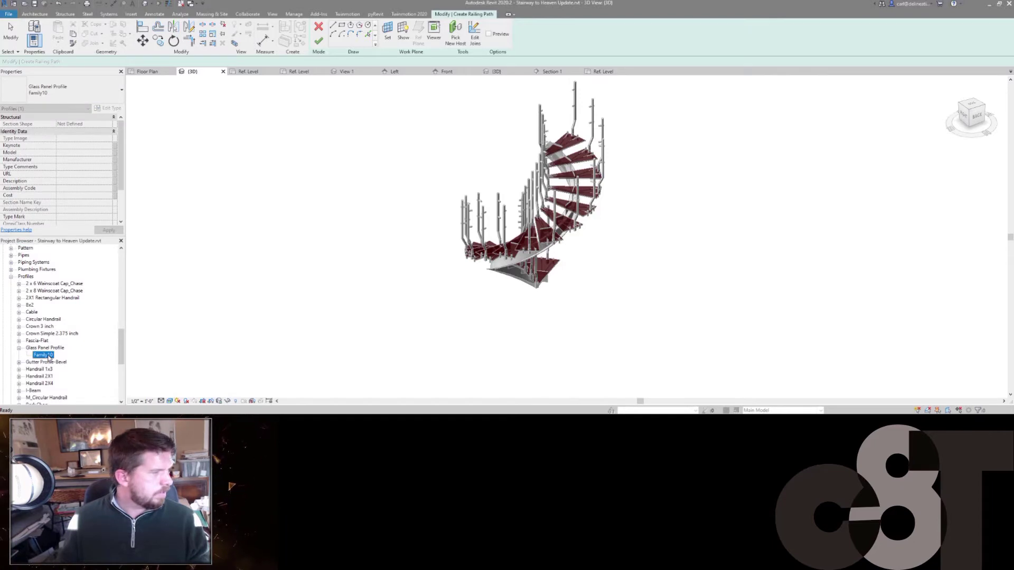
right_click(49, 357)
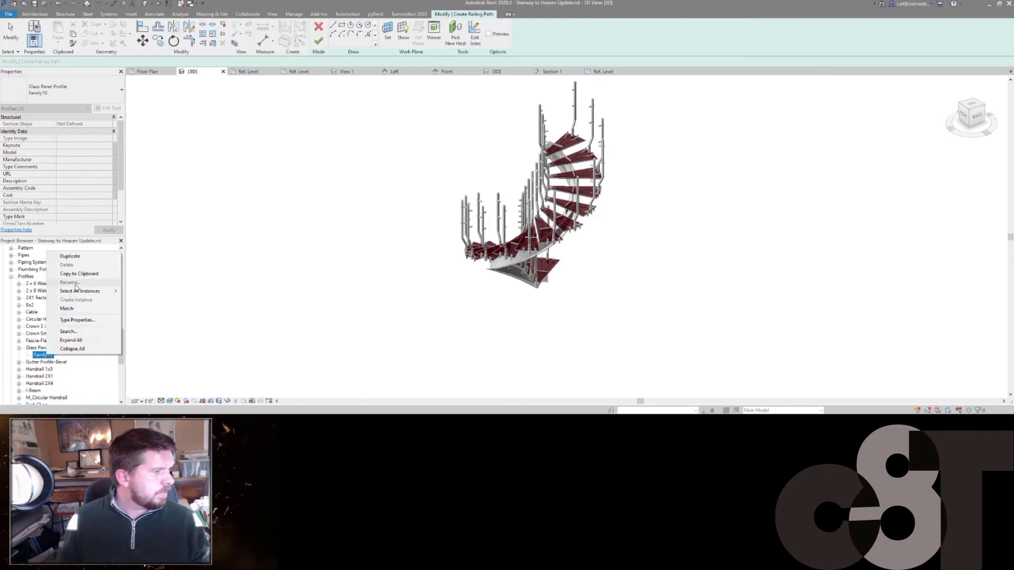
left_click(319, 302)
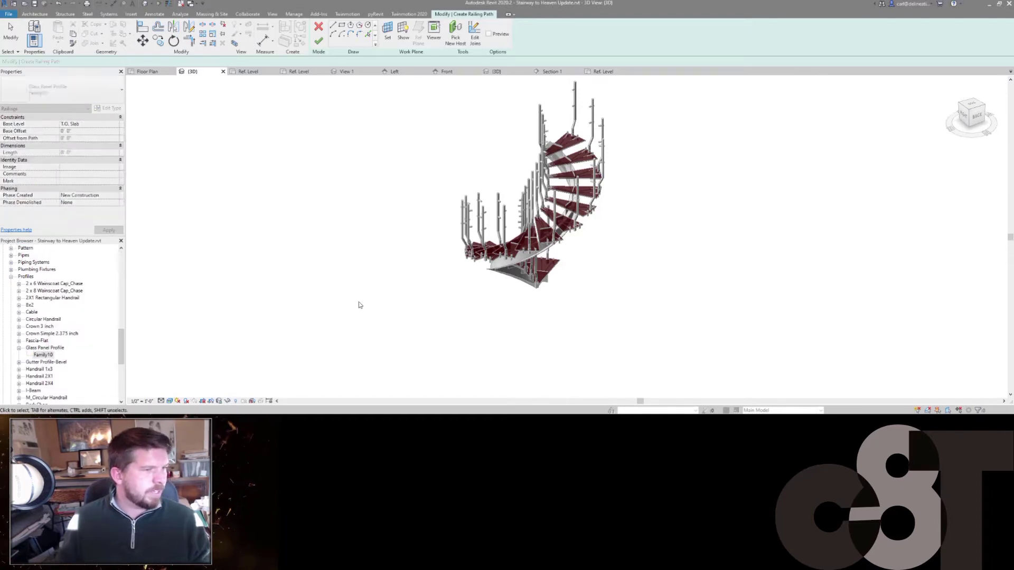
In the floor plan, pick the stair's outer arc as the railing path and extend it around to the other end of the stair.
left_click(150, 72)
scroll(691, 225, "down", 1)
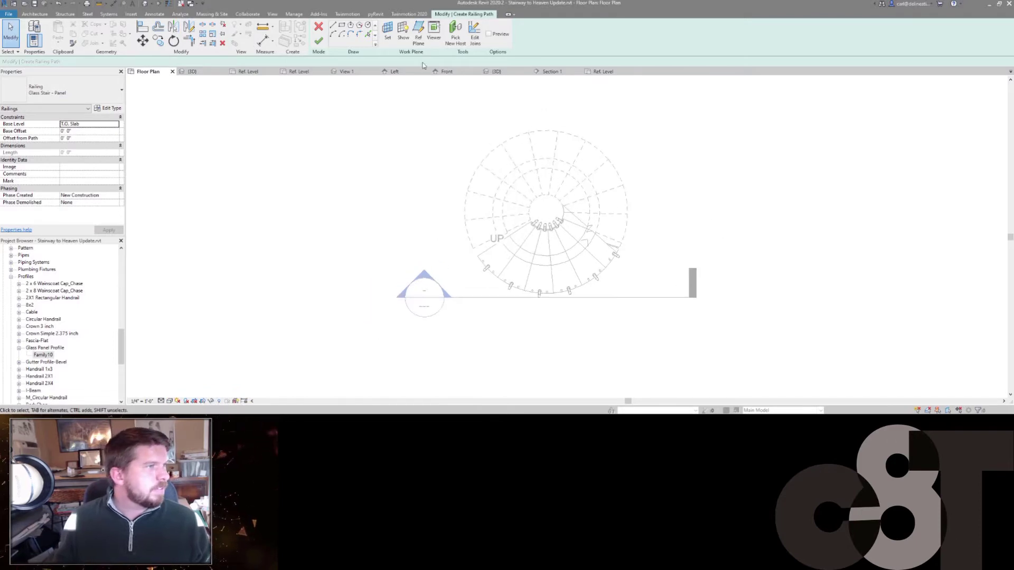
left_click(368, 35)
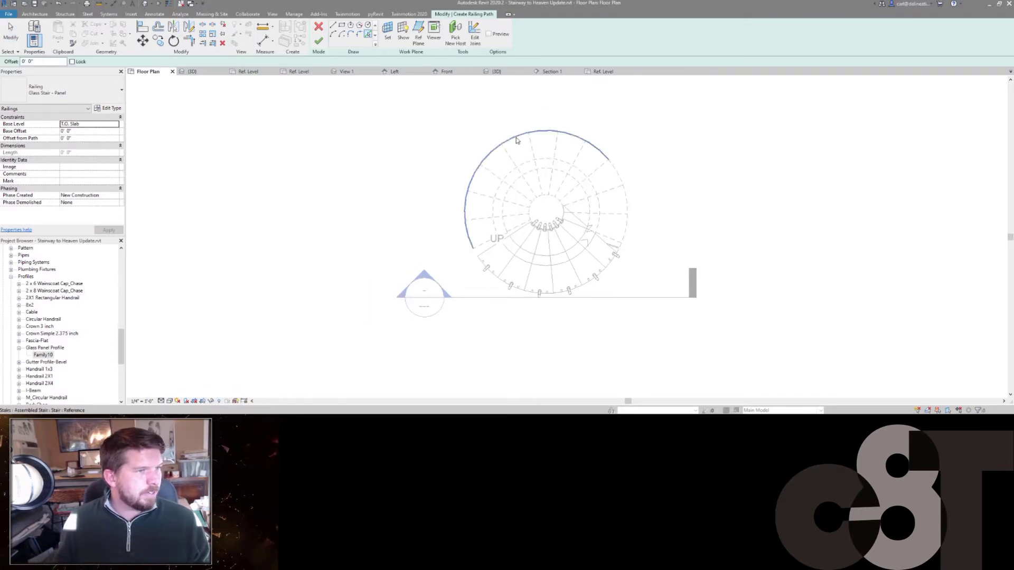
left_click(517, 139)
key("Escape")
left_click(604, 161)
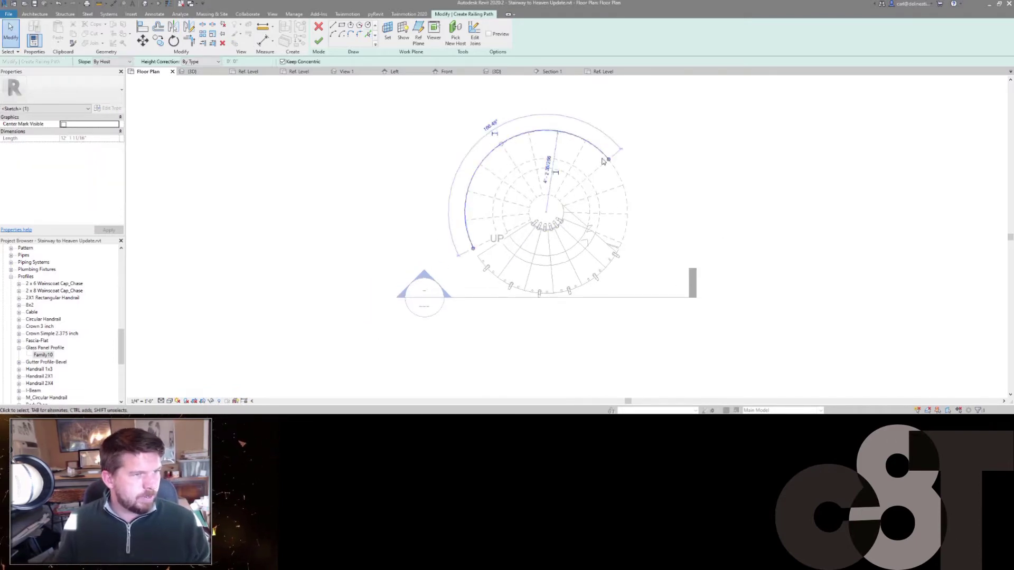
mouse_move(608, 160)
left_mouse_down()
mouse_move(629, 200)
mouse_move(602, 269)
mouse_move(478, 257)
left_mouse_up()
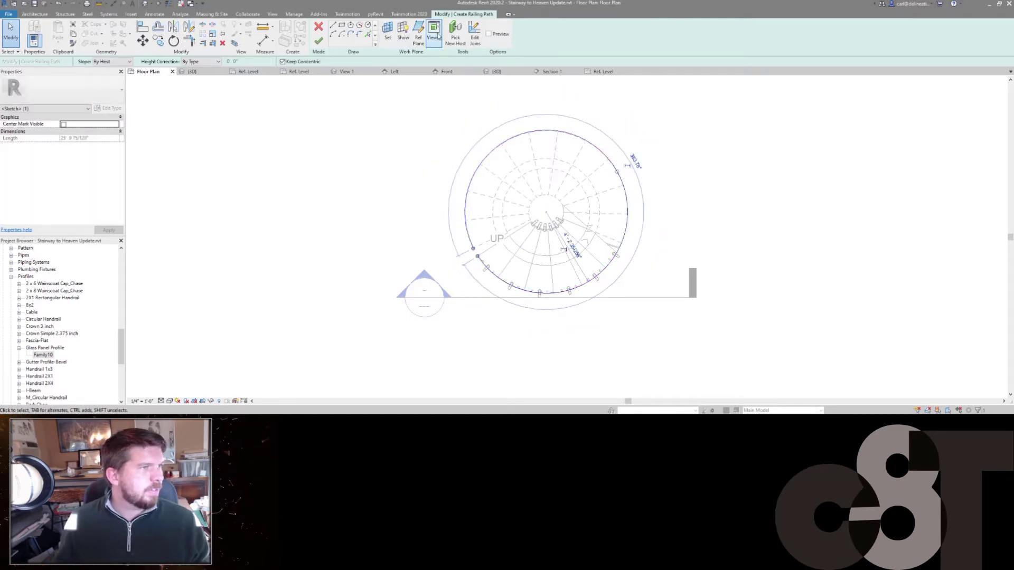
Host the railing on the spiral stair, finish the path and check the railing in the 3D view.
left_click(455, 33)
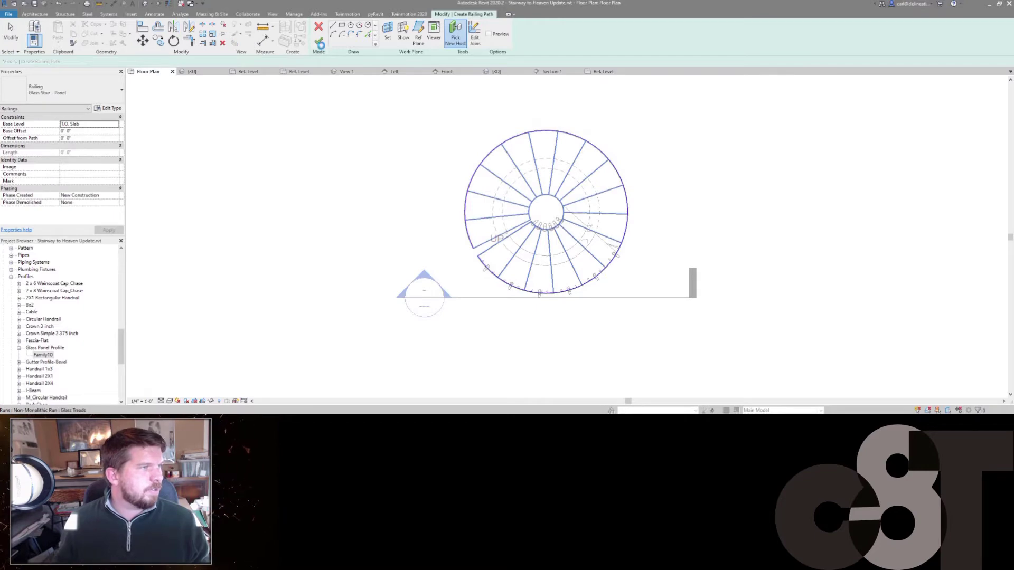
scroll(563, 196, "up", 1)
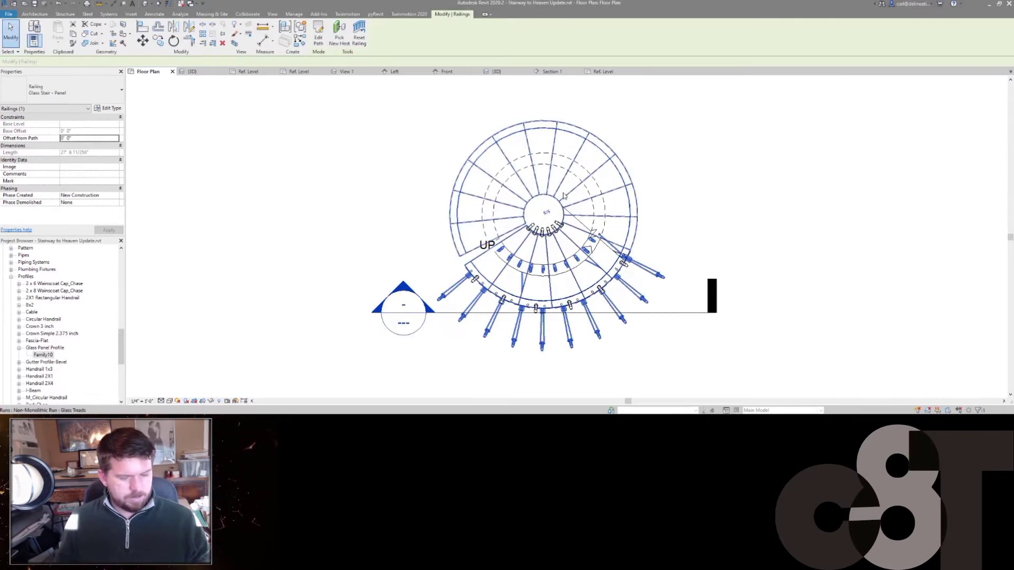
left_click(192, 71)
left_click(484, 333)
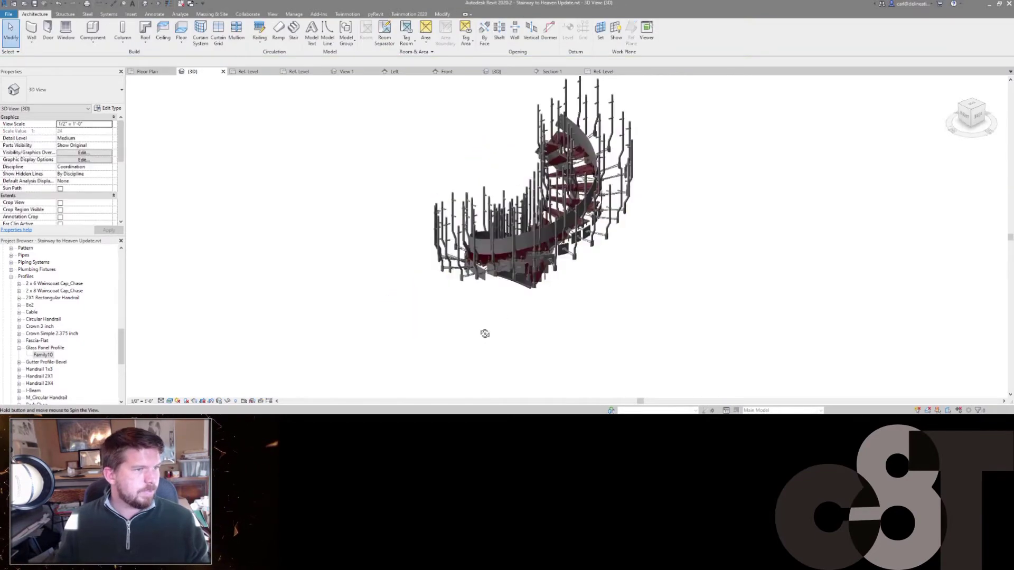
middle_click_drag(485, 333, 564, 311, "shift")
scroll(562, 311, "up", 2)
left_click(469, 278)
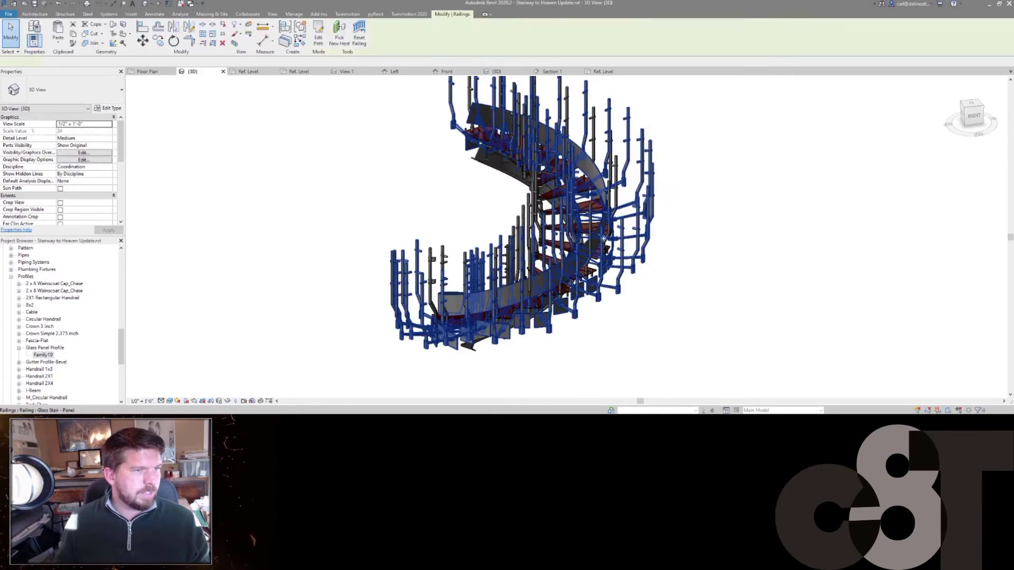
middle_click_drag(469, 278, 756, 301, "shift")
key("Escape")
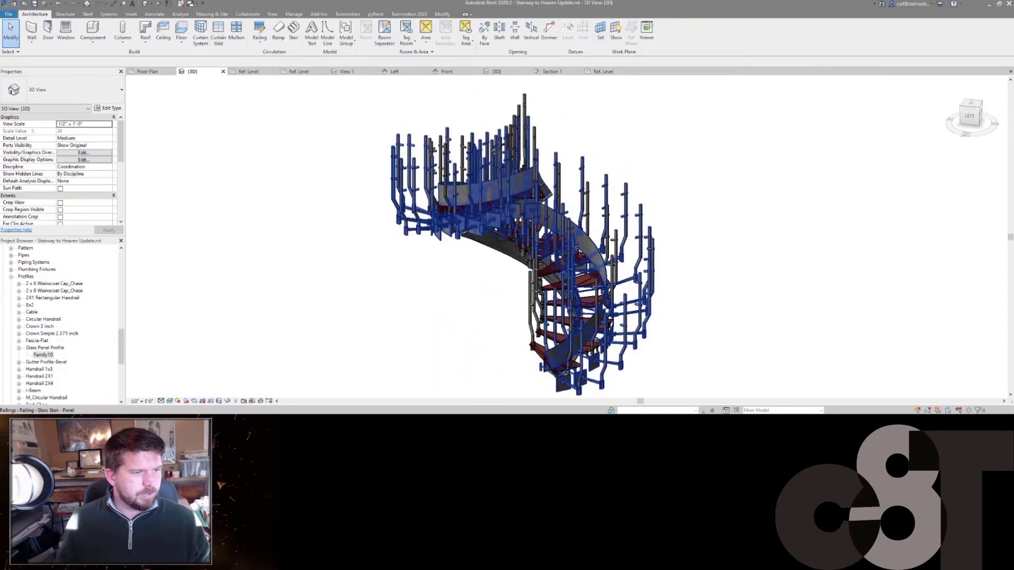
Edit the glass railing's path and turn off Use Baluster Per Tread On Stairs in its type's baluster placement, then finish the edit.
left_click(602, 280)
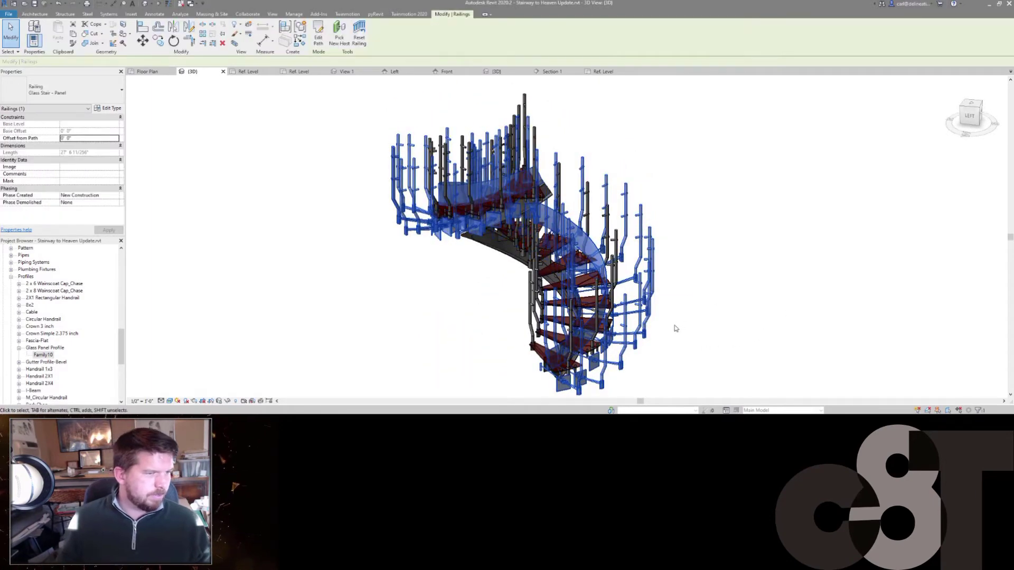
middle_click_drag(675, 328, 633, 210, "shift")
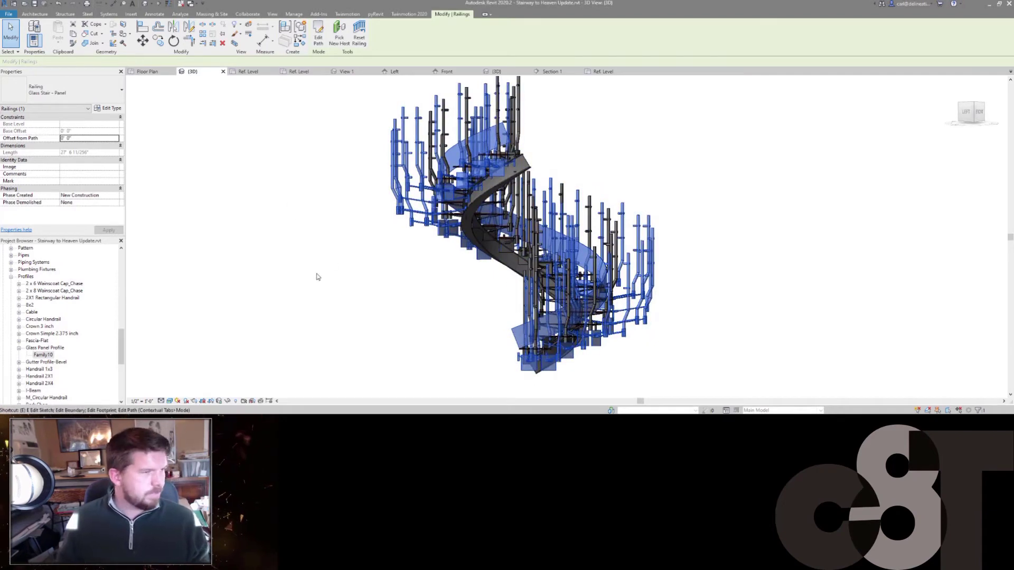
key("e")
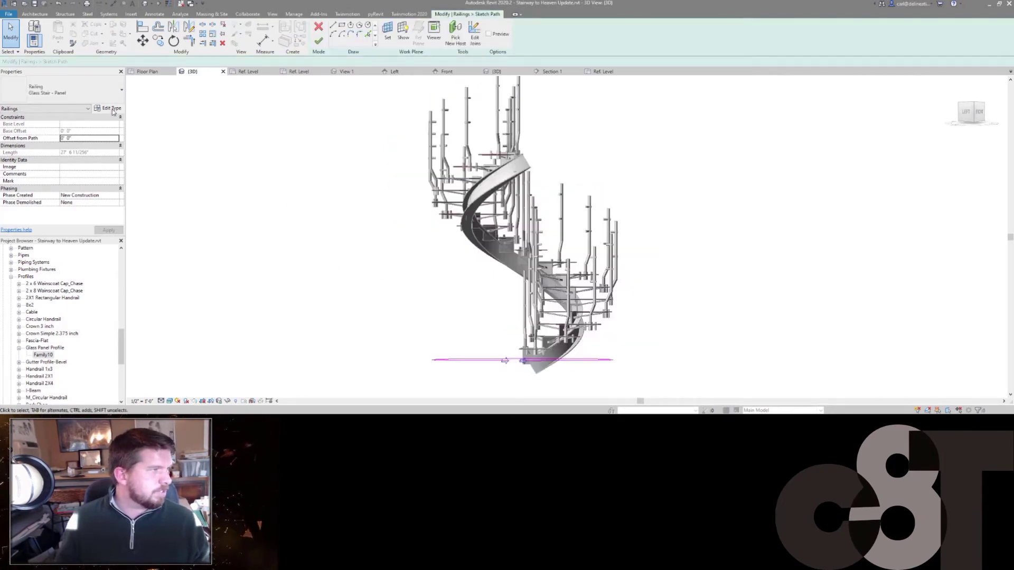
left_click(108, 108)
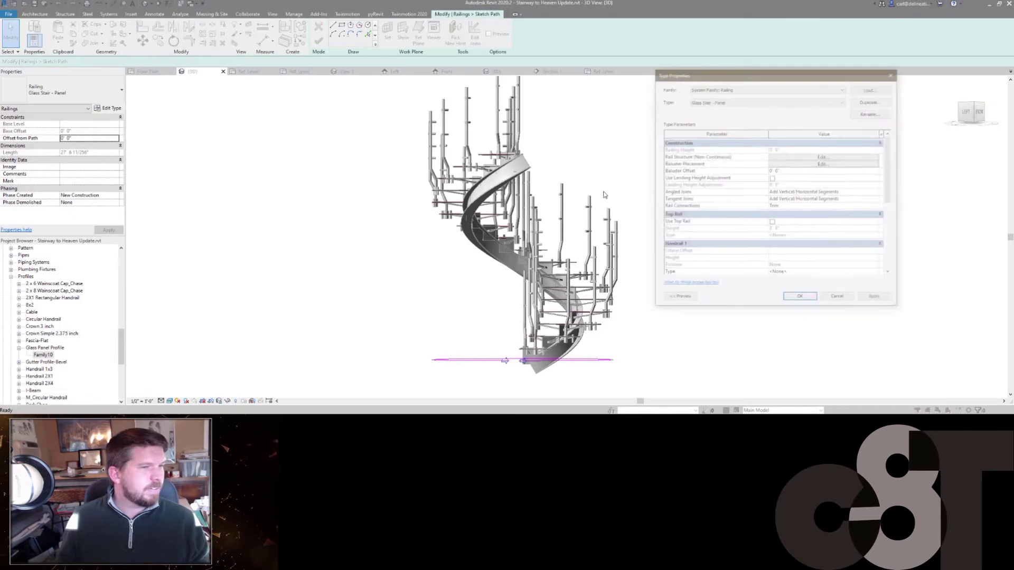
left_click(791, 157)
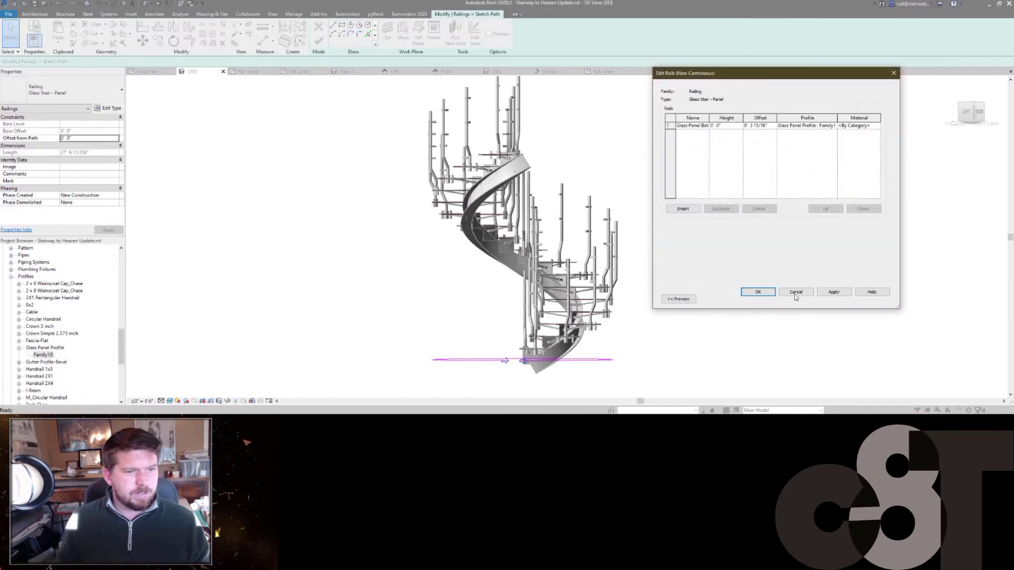
left_click(795, 292)
left_click(791, 164)
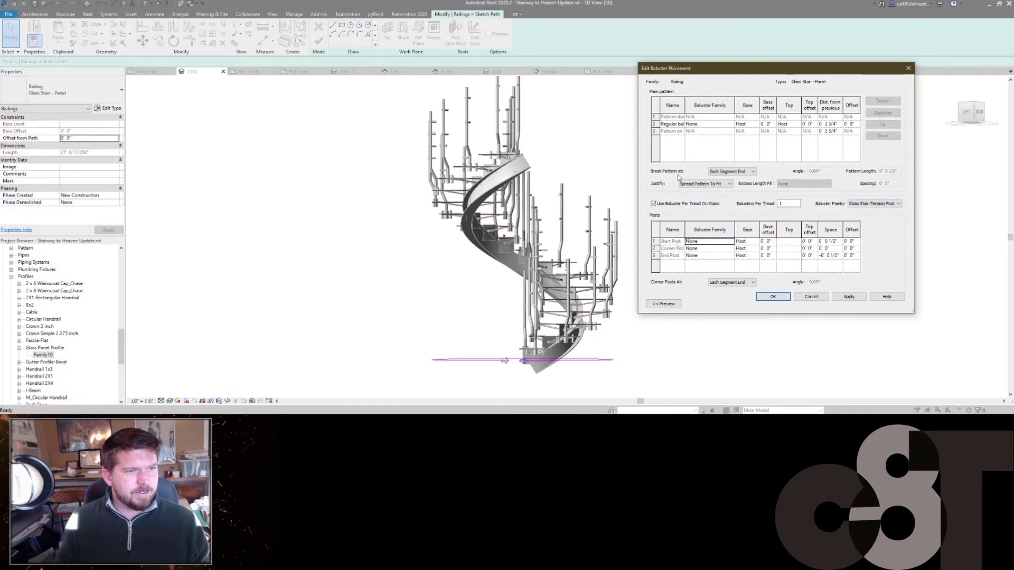
left_click(684, 204)
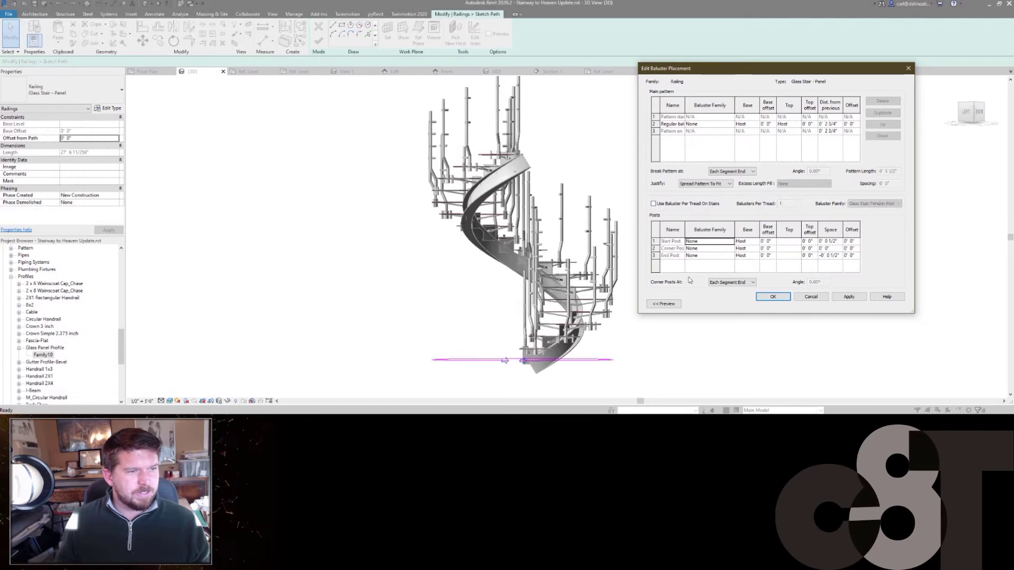
left_click(772, 295)
left_click(801, 300)
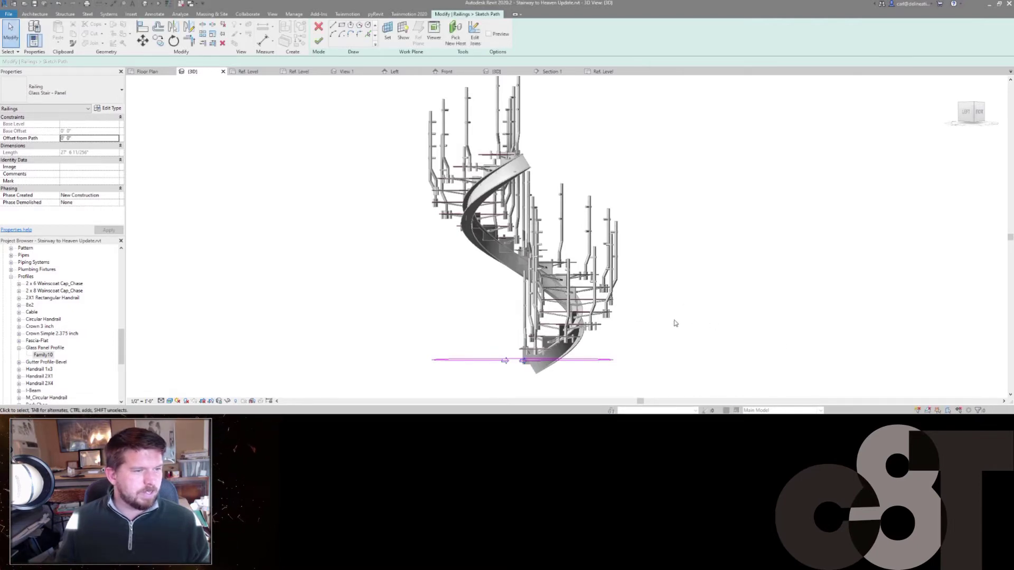
left_click(321, 46)
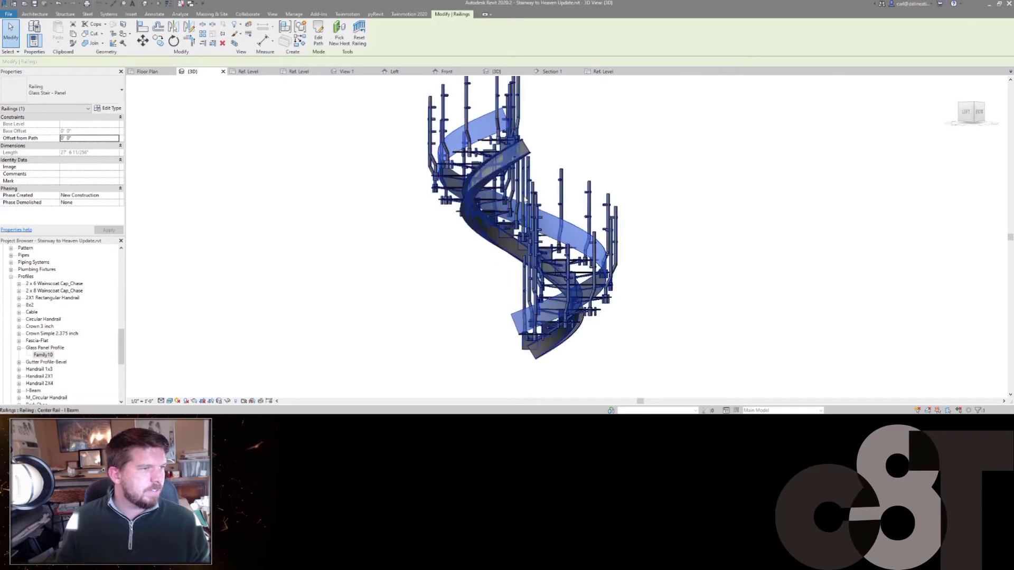
Set the Glass Panel Bot rail's material to Glass PBR in the Glass Stair - Panel type's rail structure.
left_click(113, 112)
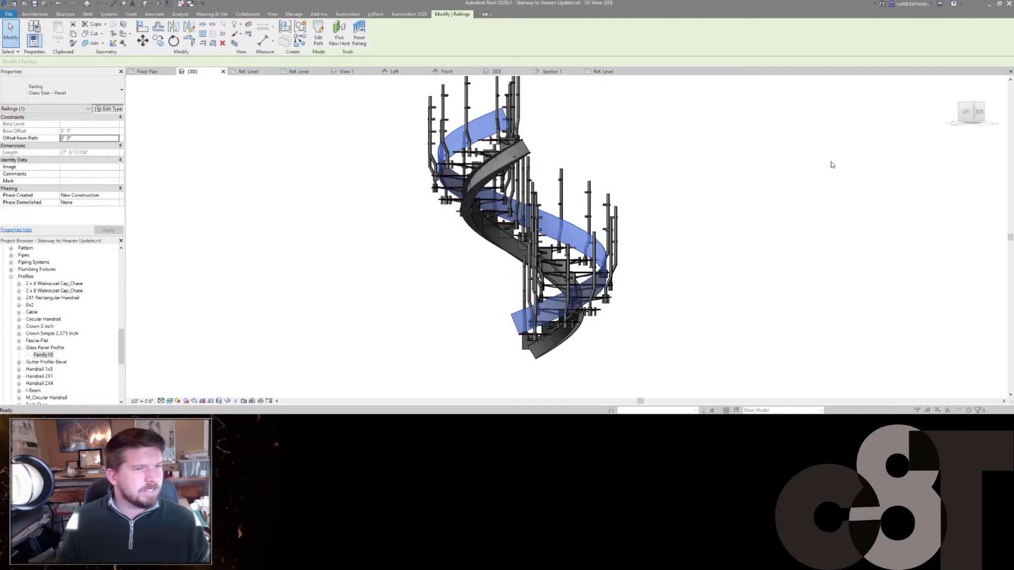
left_click(817, 164)
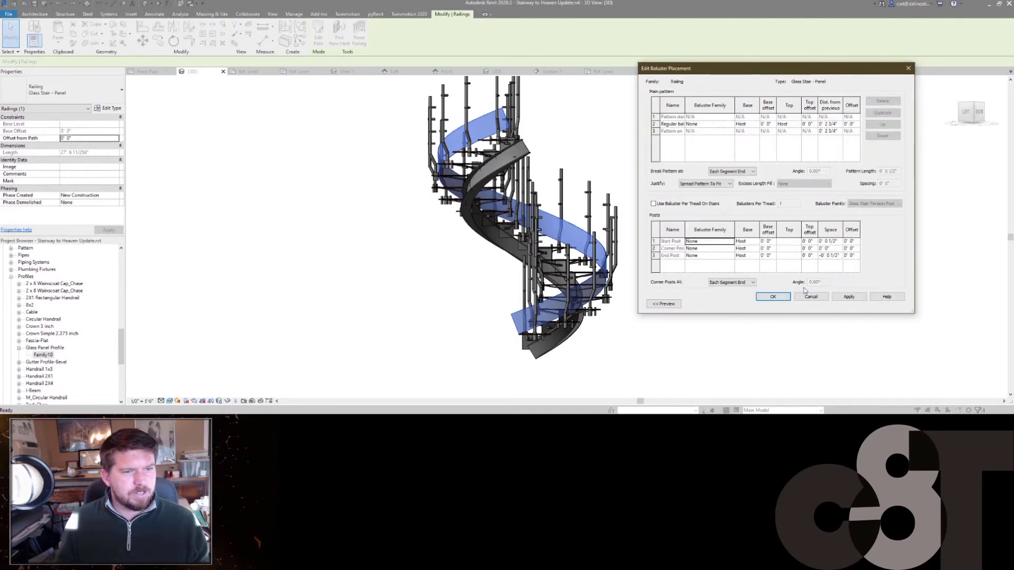
left_click(810, 297)
left_click(817, 157)
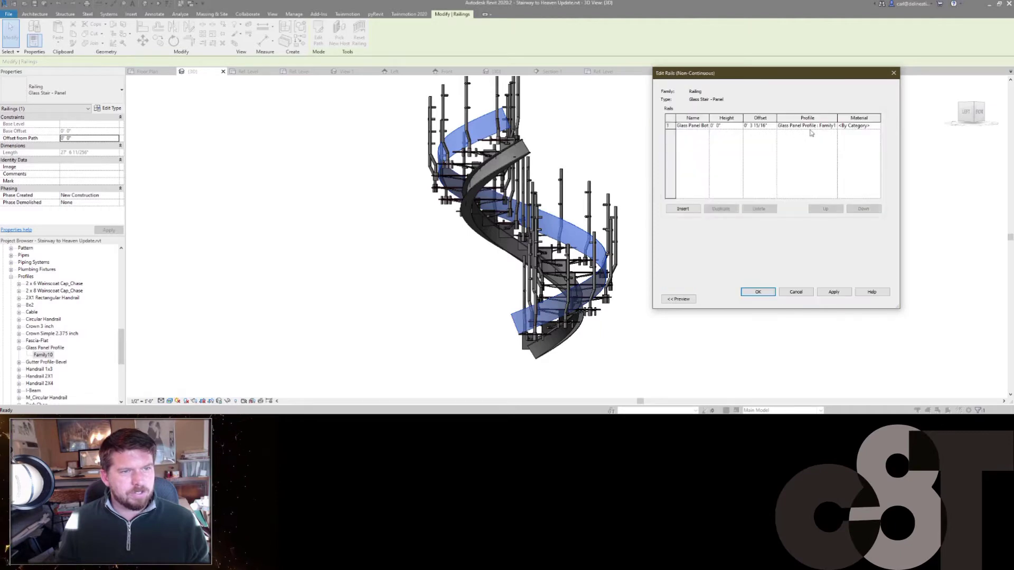
left_click(859, 126)
left_click(877, 126)
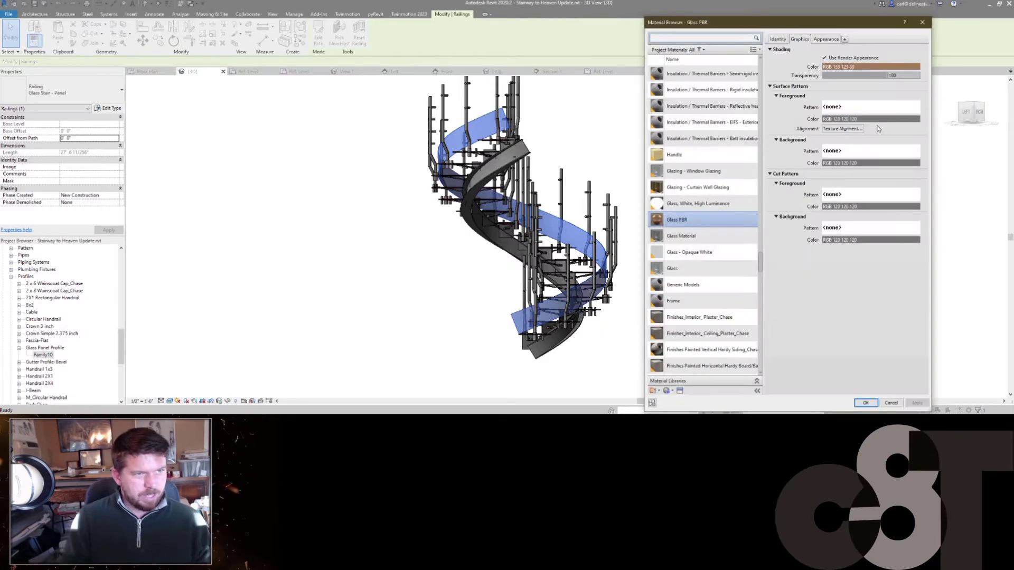
left_click(865, 402)
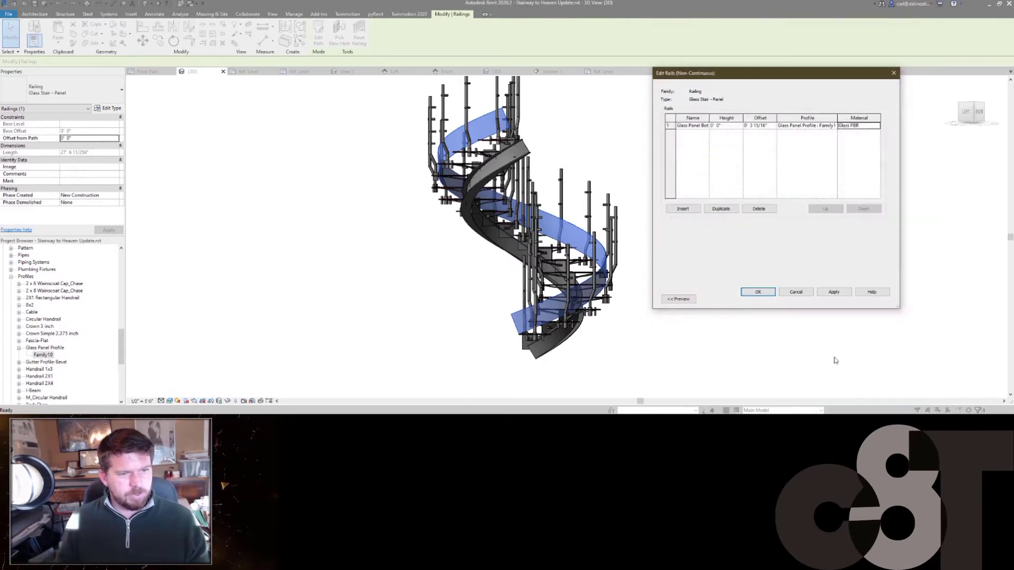
left_click(758, 292)
left_click(802, 301)
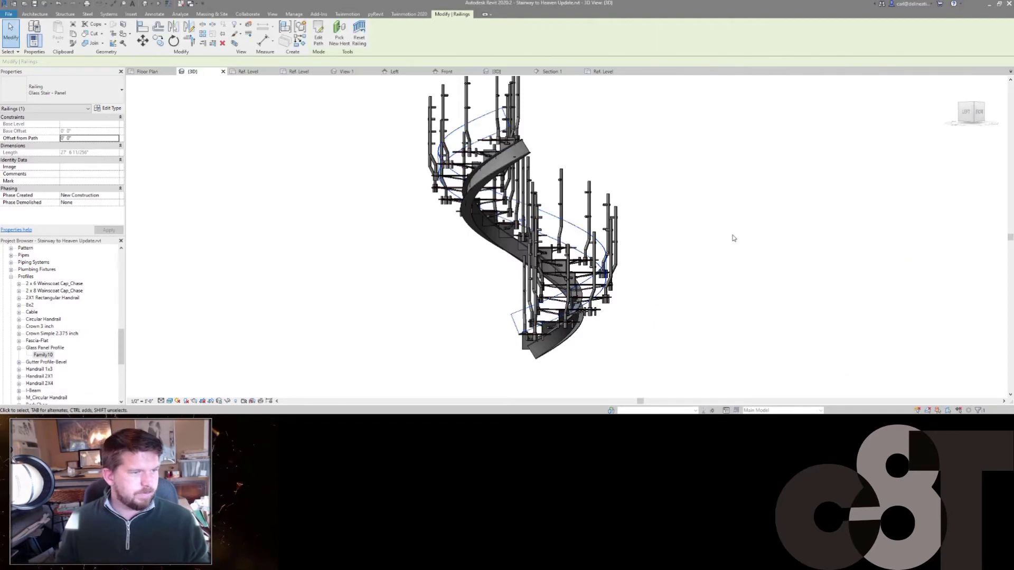
Deselect the railing and examine the glass panel along the spiral stair from several angles up close.
left_click(734, 238)
middle_click_drag(667, 238, 697, 294, "shift")
scroll(660, 312, "up", 5)
middle_click_drag(626, 333, 647, 264, "shift")
middle_click_drag(653, 277, 647, 278, "shift")
scroll(613, 280, "down", 2)
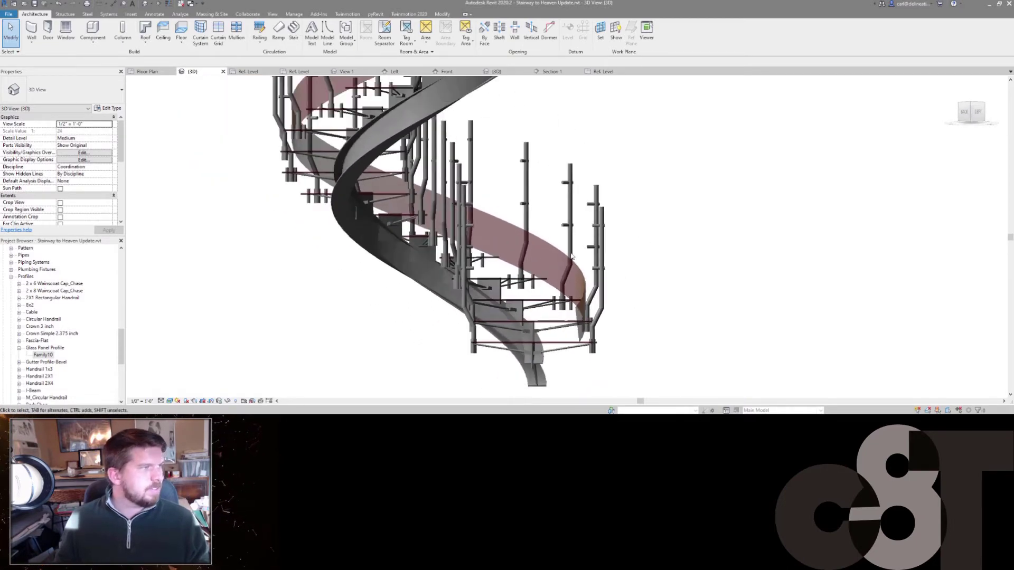
Set the Glass Panel Bot rail's offset to 0 in the Glass Stair - Panel type's rail structure and check the stair in 3D.
scroll(469, 208, "down", 1)
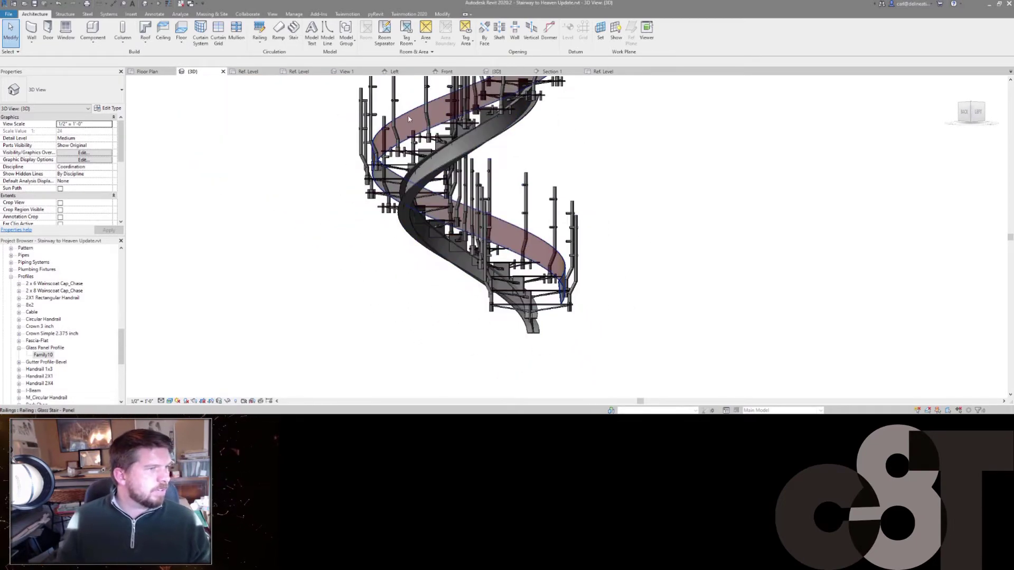
left_click(408, 119)
middle_click_drag(471, 183, 457, 184, "shift")
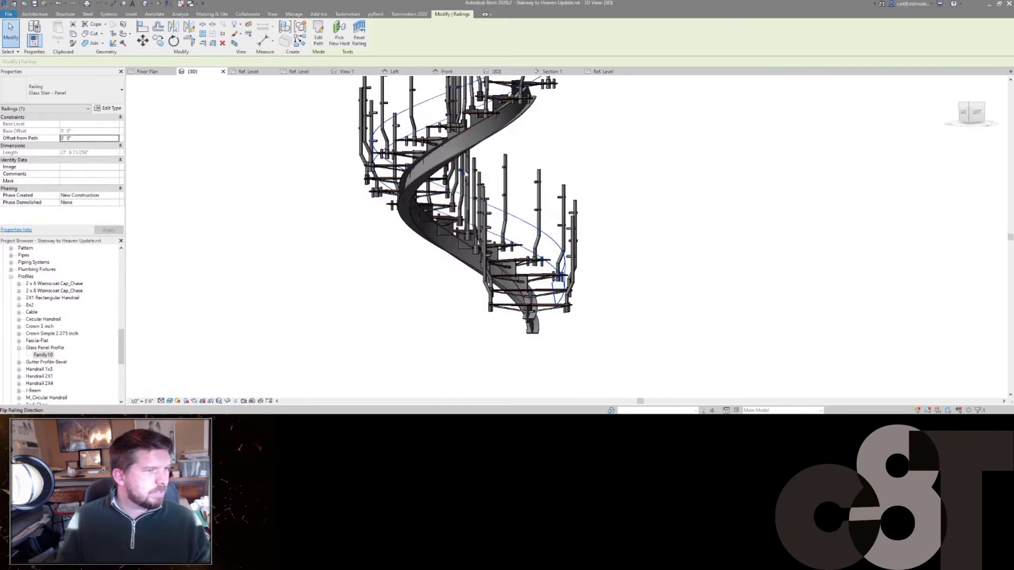
middle_click_drag(661, 311, 665, 242, "shift")
left_click(108, 107)
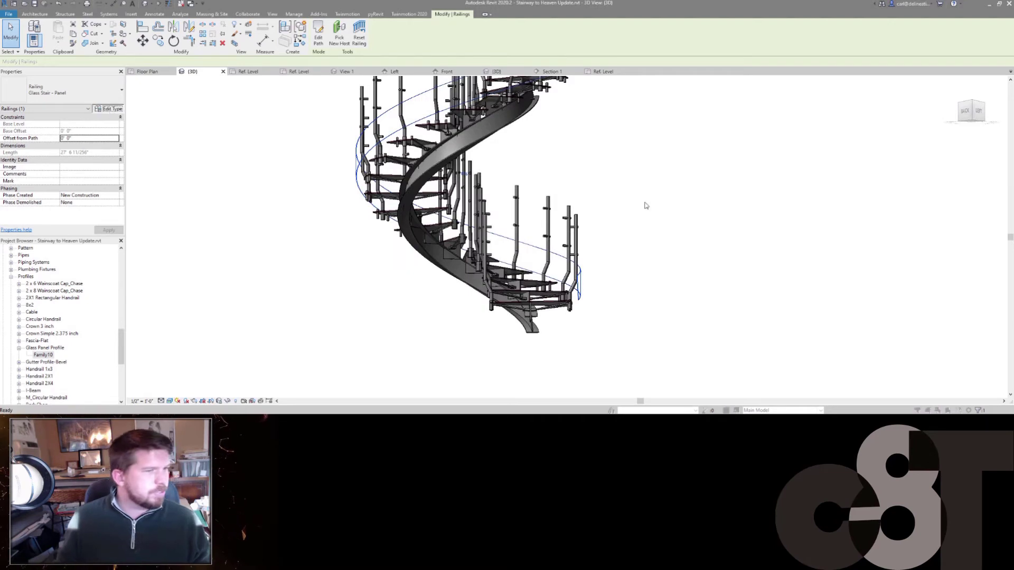
scroll(789, 212, "down", 3)
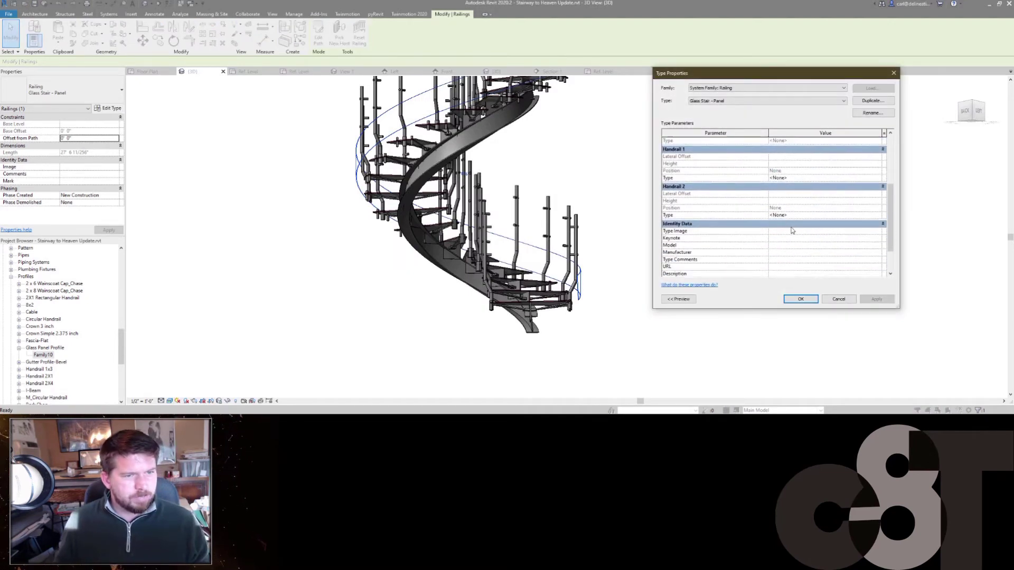
scroll(776, 200, "up", 3)
left_click(825, 156)
left_click(760, 126)
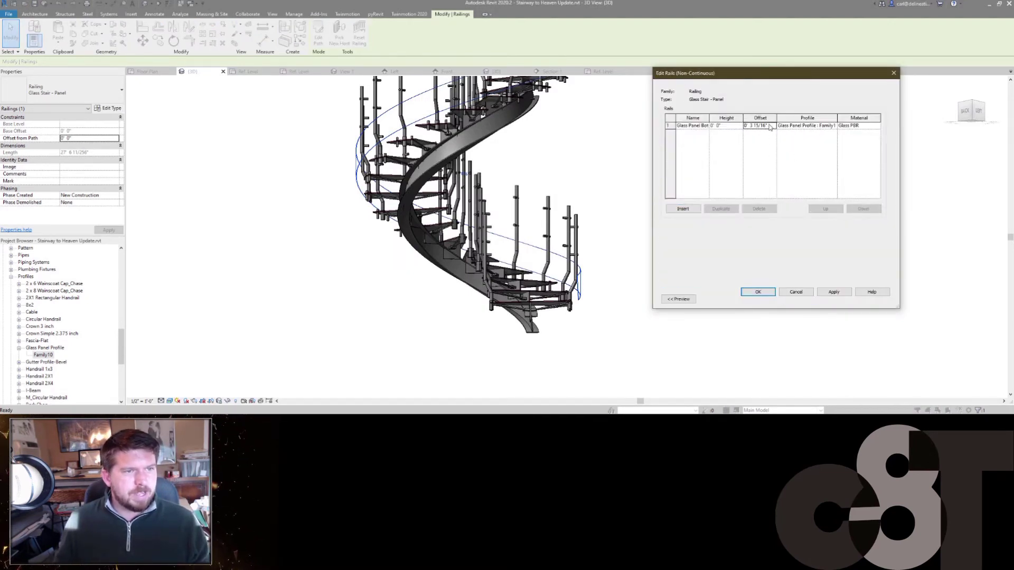
type("0")
key("Tab")
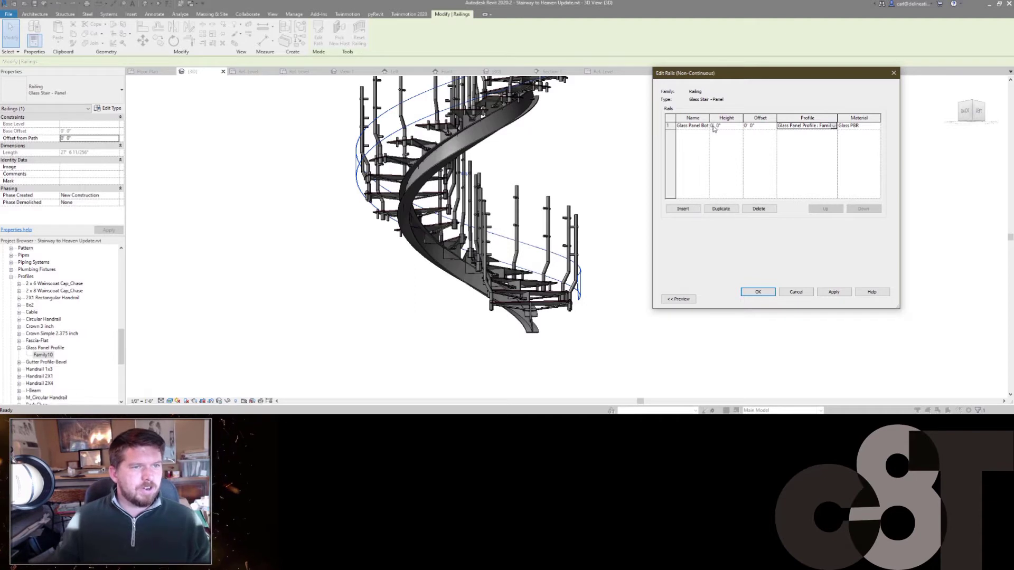
left_click(834, 292)
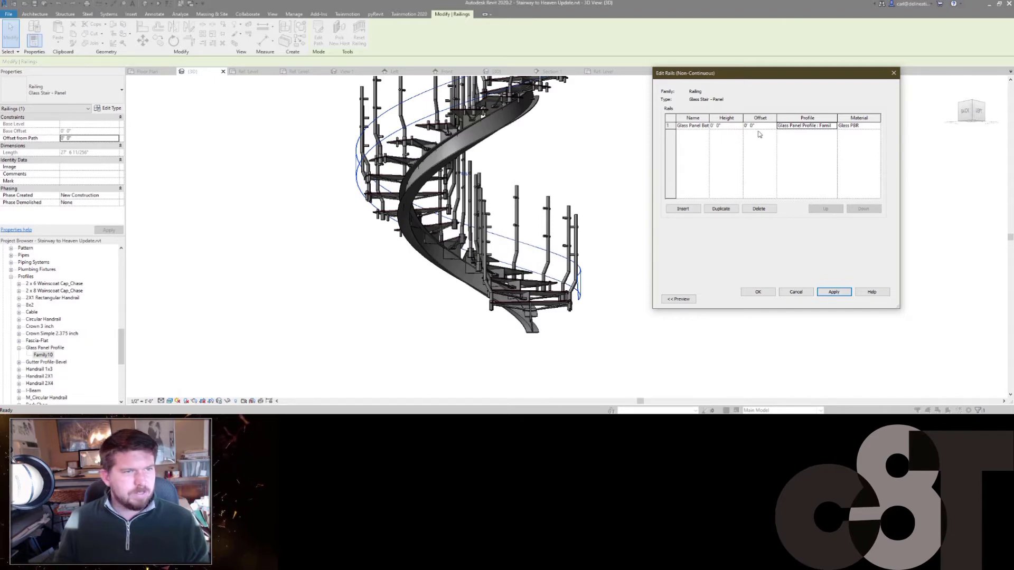
left_click(758, 292)
left_click(877, 299)
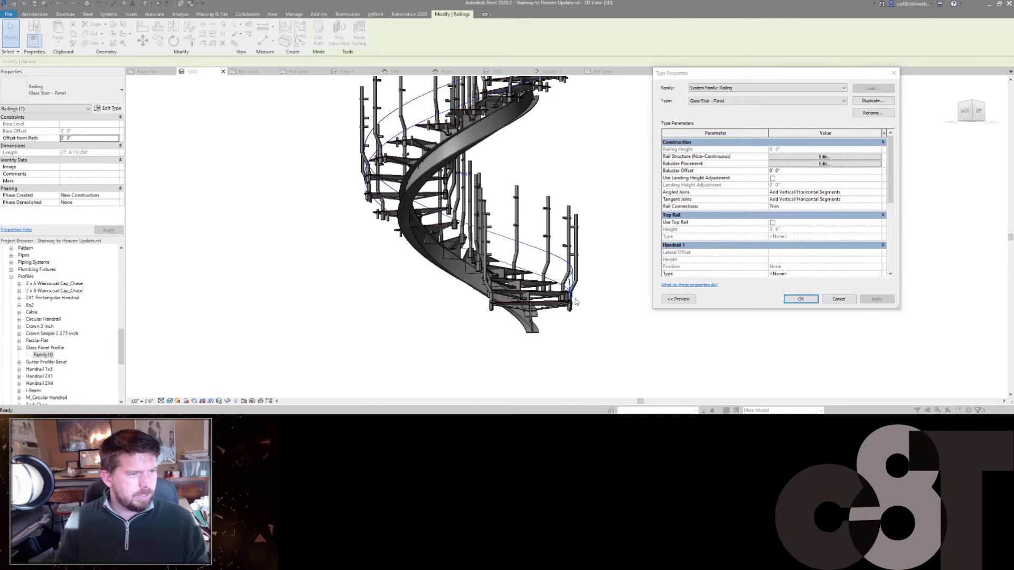
key("Return")
middle_click_drag(647, 326, 607, 277, "shift")
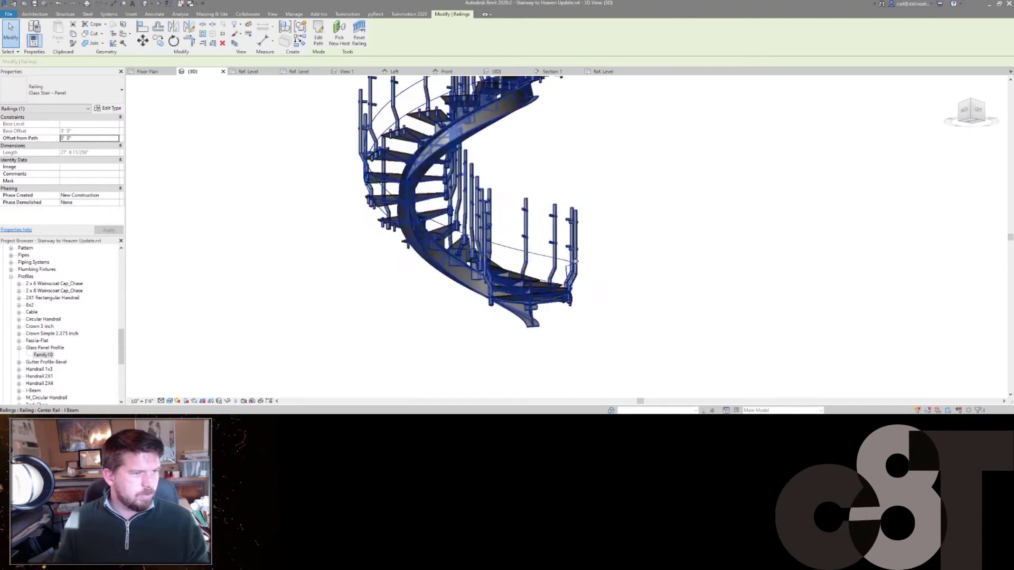
Set the Glass Panel Bot rail's height to 4" in the Glass Stair - Panel type's rail structure and apply it.
left_click(109, 108)
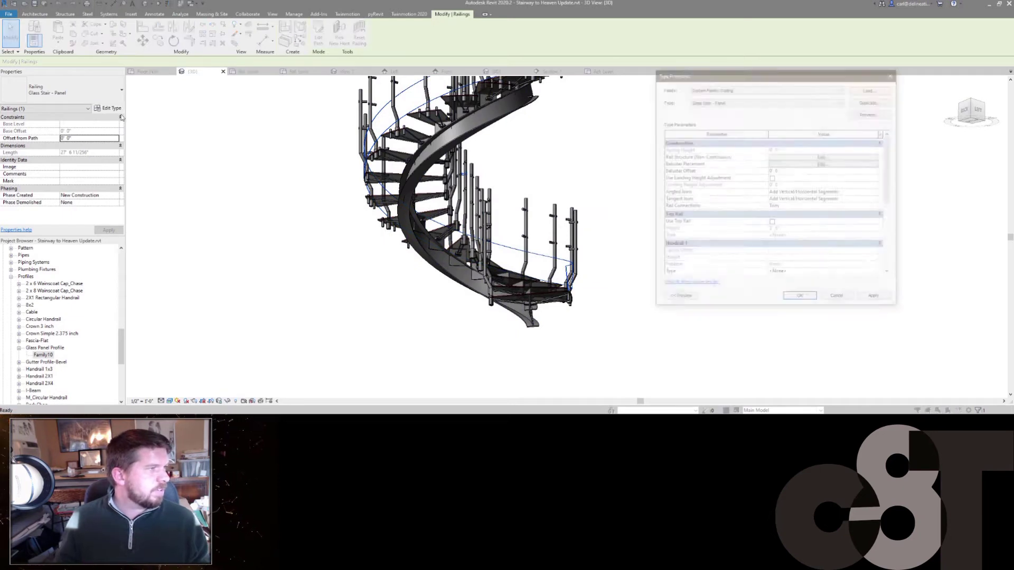
left_click(791, 158)
left_click(726, 126)
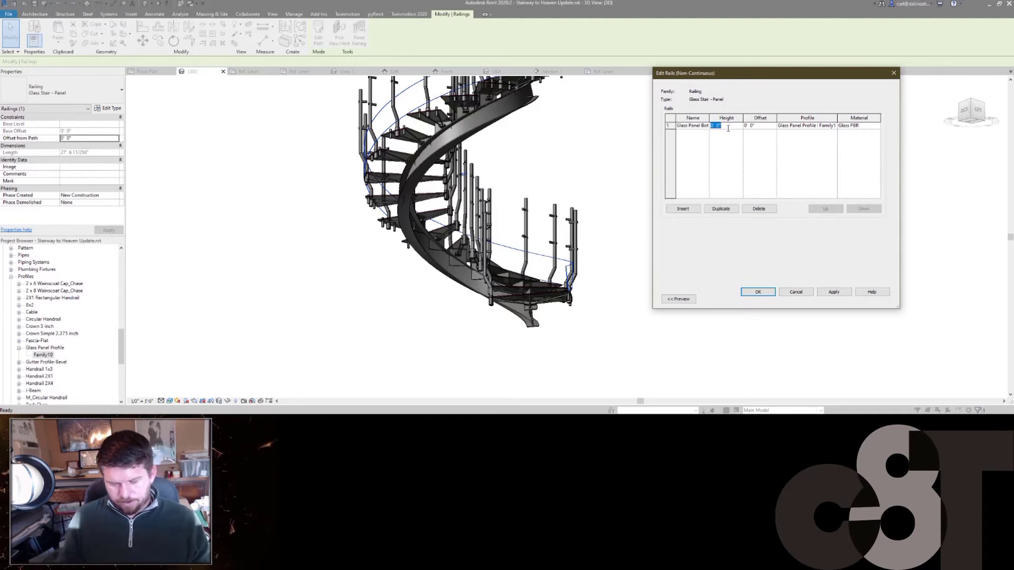
key("Tab")
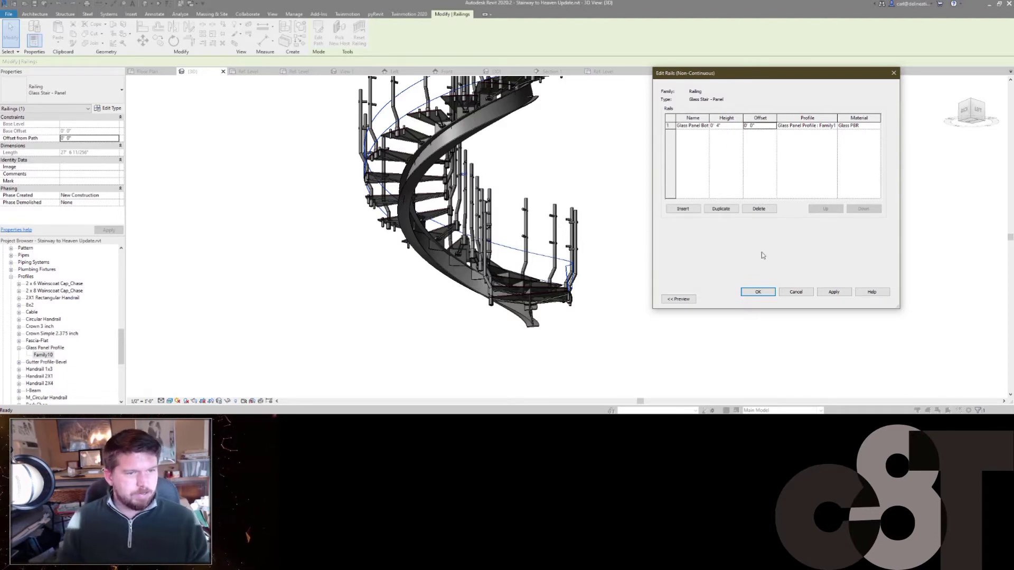
left_click(757, 292)
left_click(876, 300)
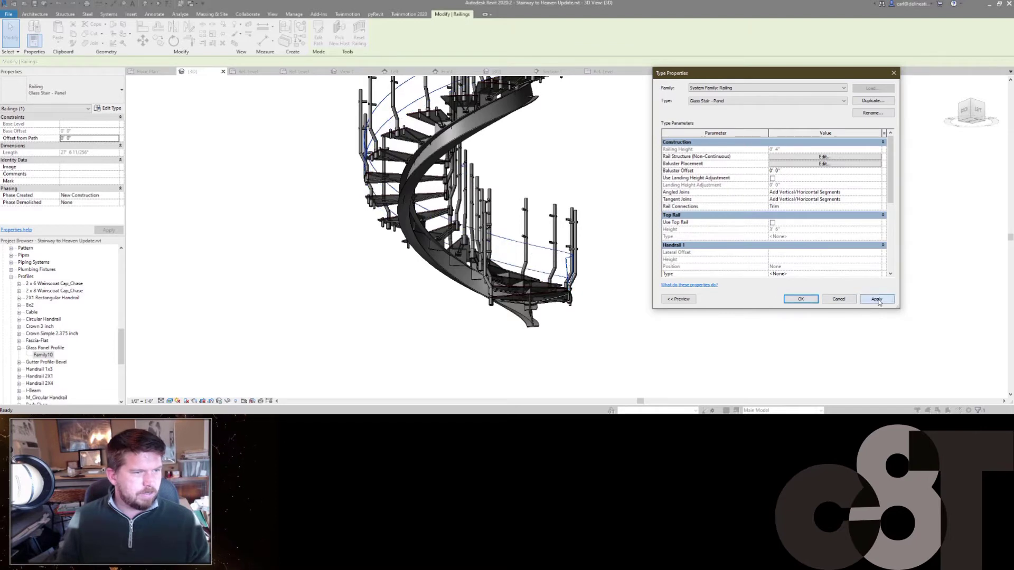
Set the Glass Panel Bot rail's height to 8", apply the type change and inspect the panel's position at the lower end of the stair.
left_click(805, 158)
left_click(727, 126)
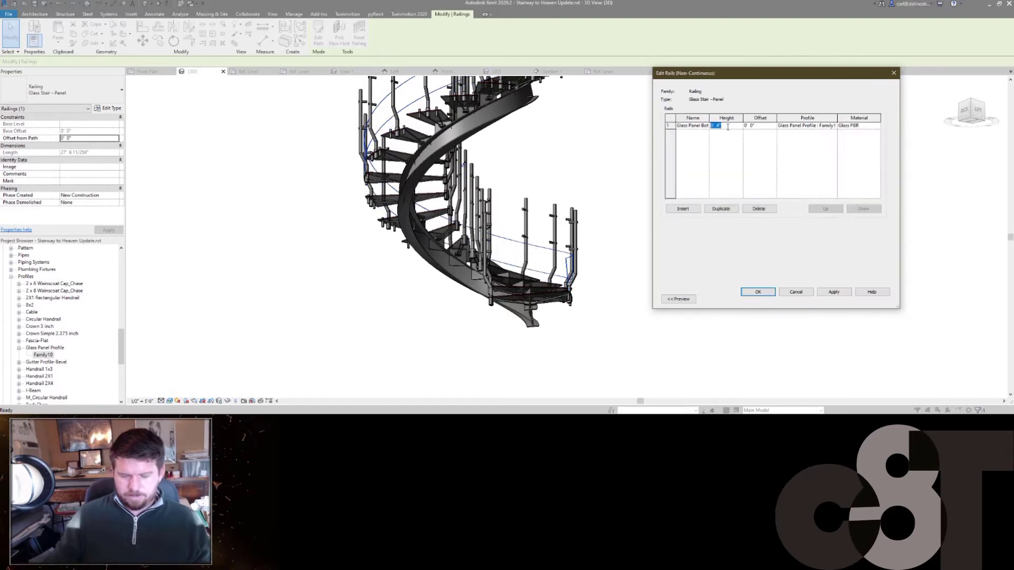
type("0")
key("Tab")
left_click(757, 292)
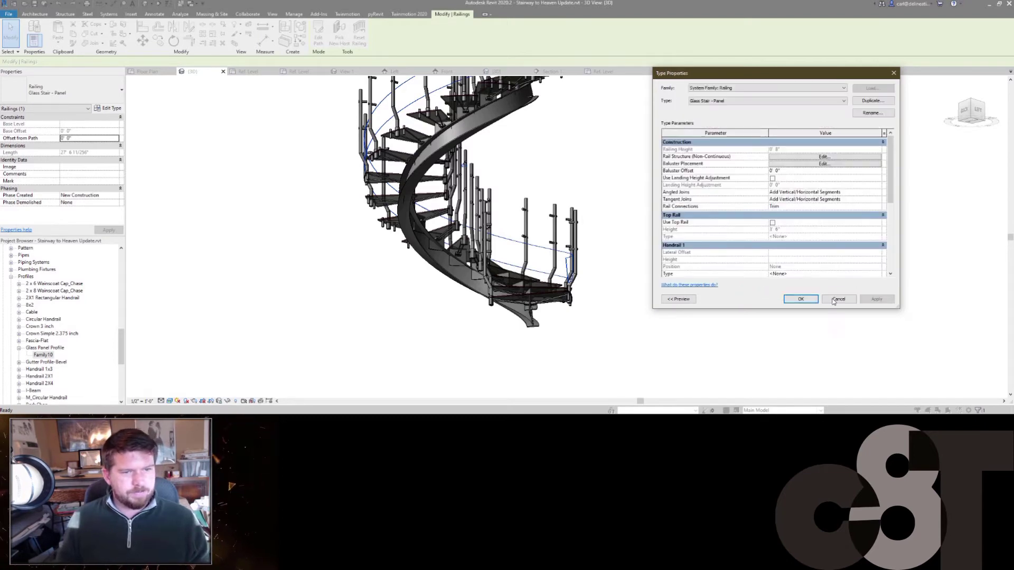
left_click(876, 299)
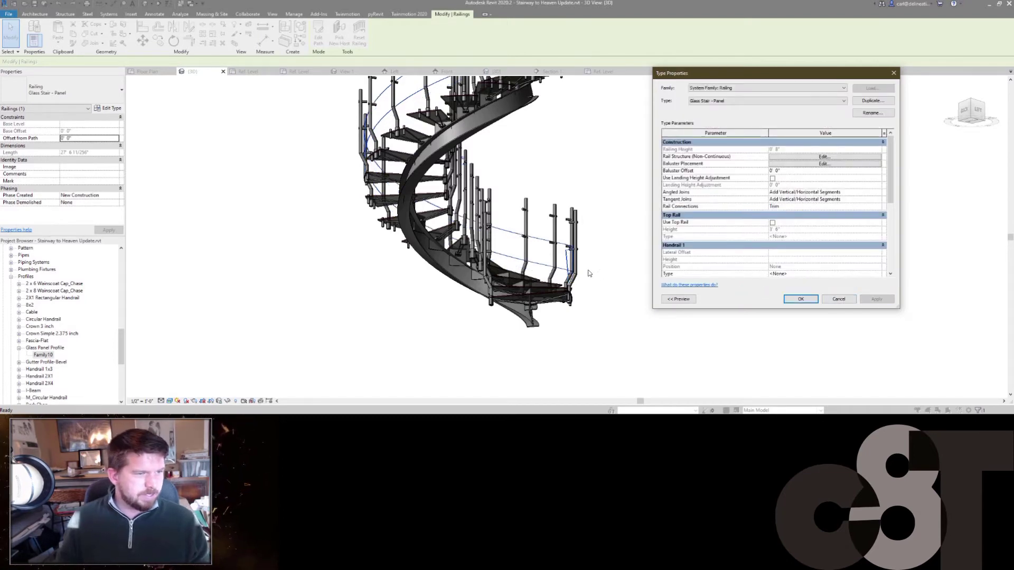
left_click(800, 299)
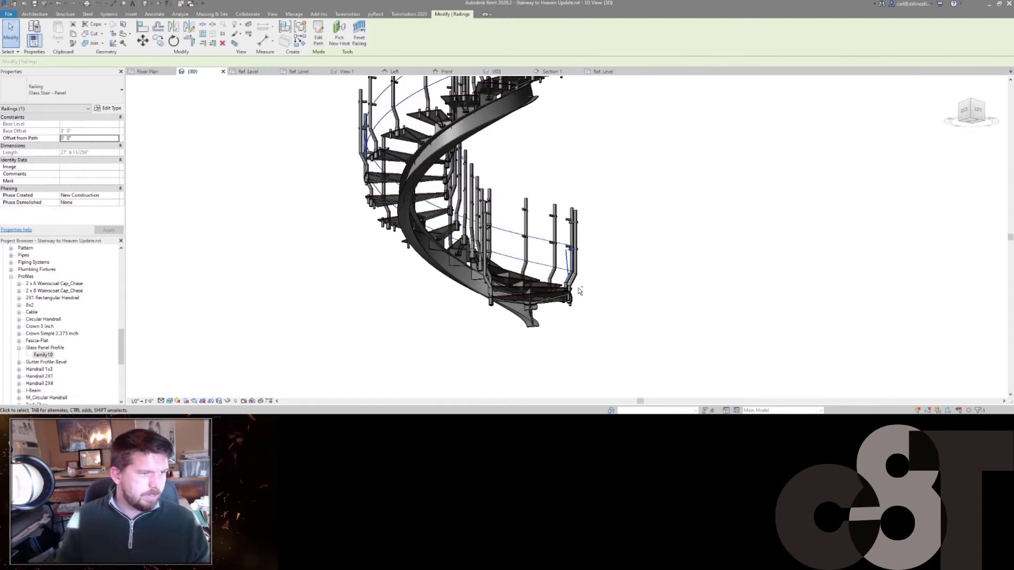
middle_click_drag(598, 280, 611, 263, "shift")
scroll(586, 278, "up", 5)
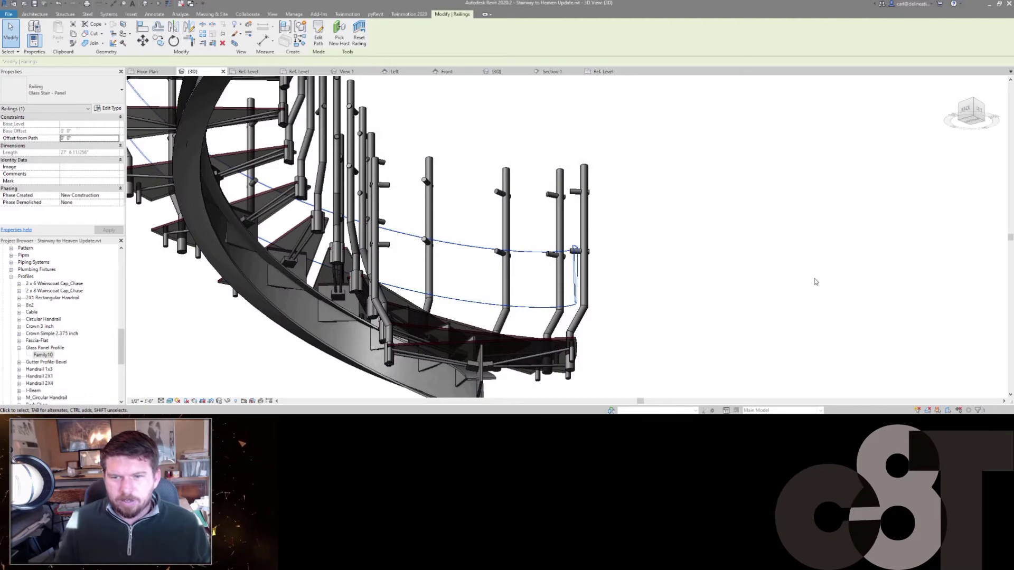
middle_click_drag(579, 285, 582, 284, "shift")
scroll(582, 284, "down", 4)
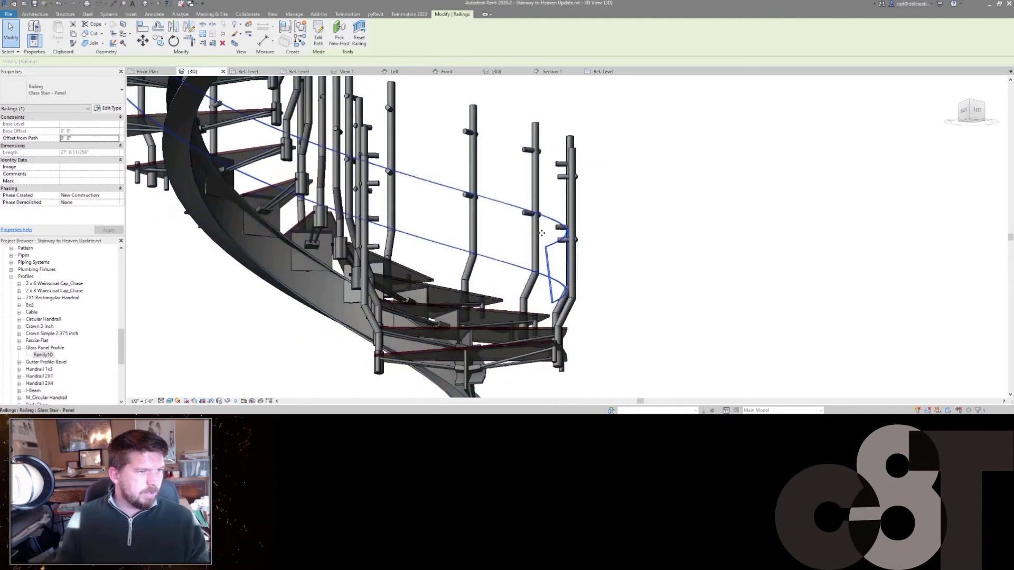
Open the Glass Stair - Panel type's rail structure, insert a new default rail and delete it again.
left_click(100, 108)
left_click(790, 157)
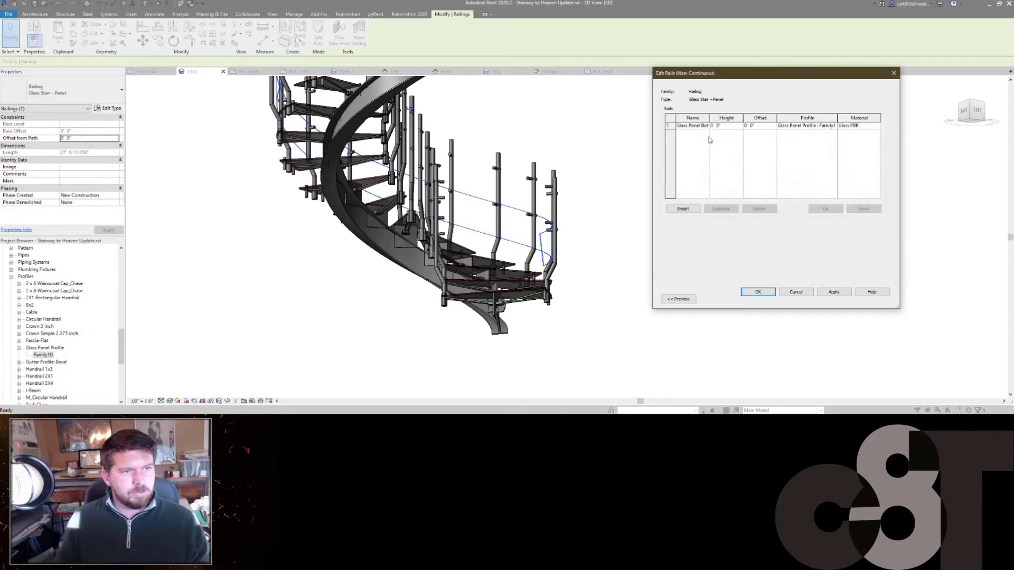
left_click(671, 126)
left_click(683, 208)
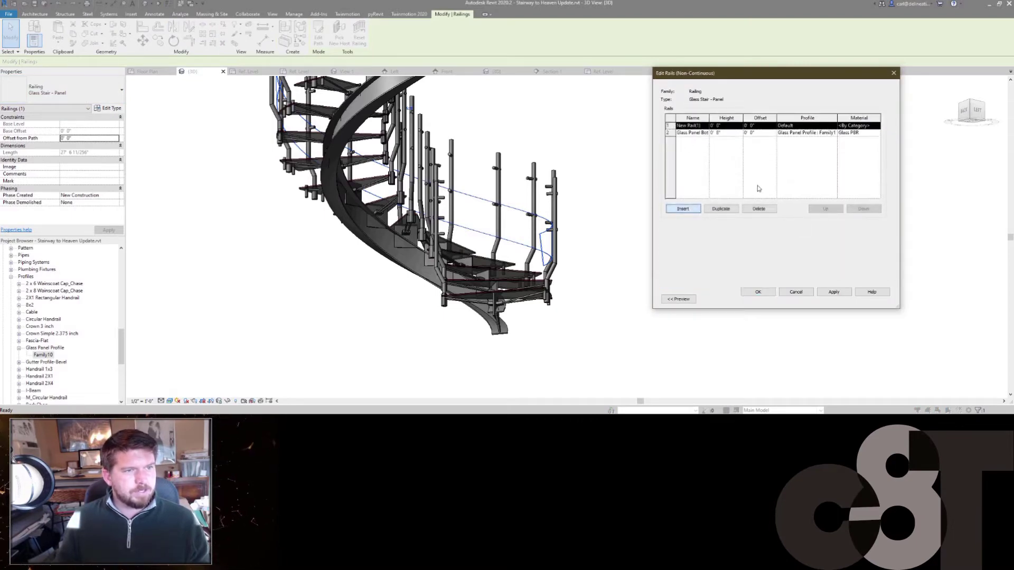
left_click(701, 126)
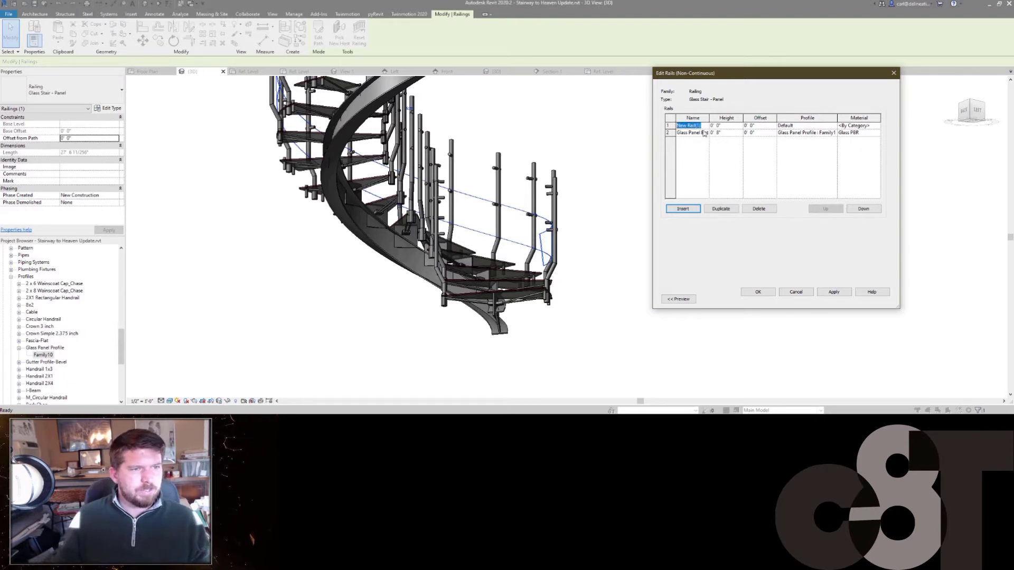
left_click(755, 209)
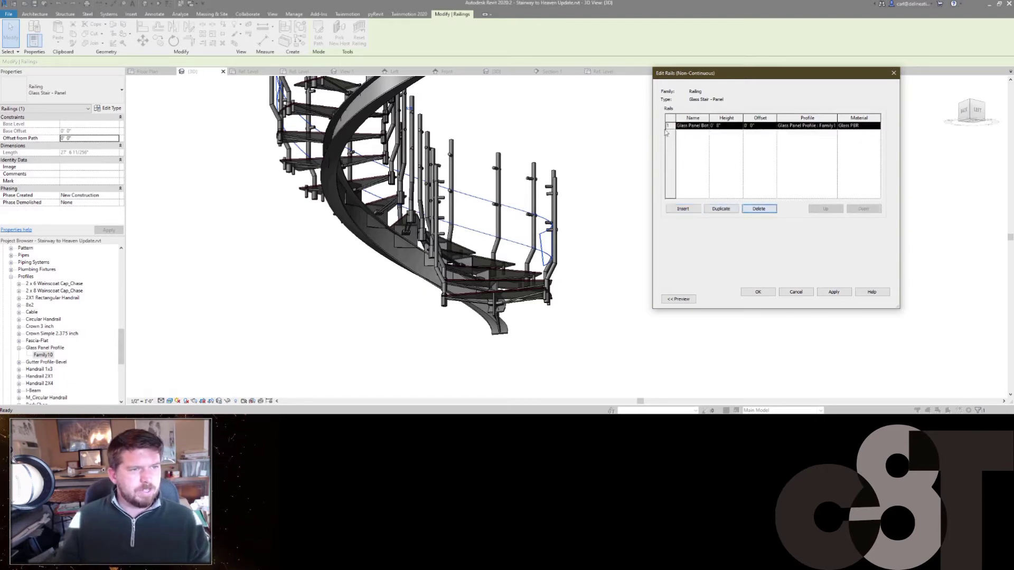
Duplicate the Glass Panel Bot rail, set the copy's height to 2' 0" and apply the changes to the railing type.
left_click(729, 209)
left_click(729, 127)
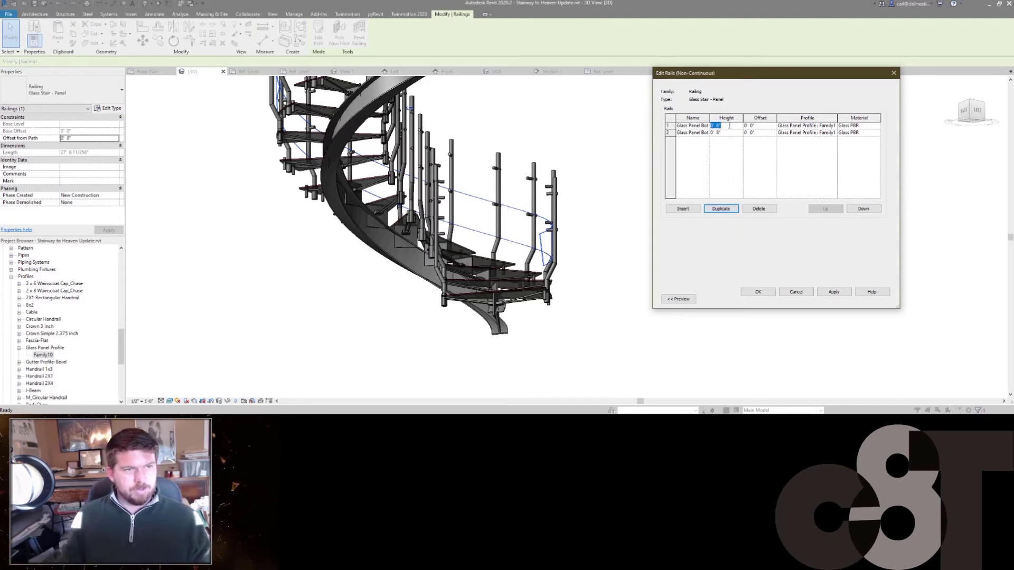
key("Tab")
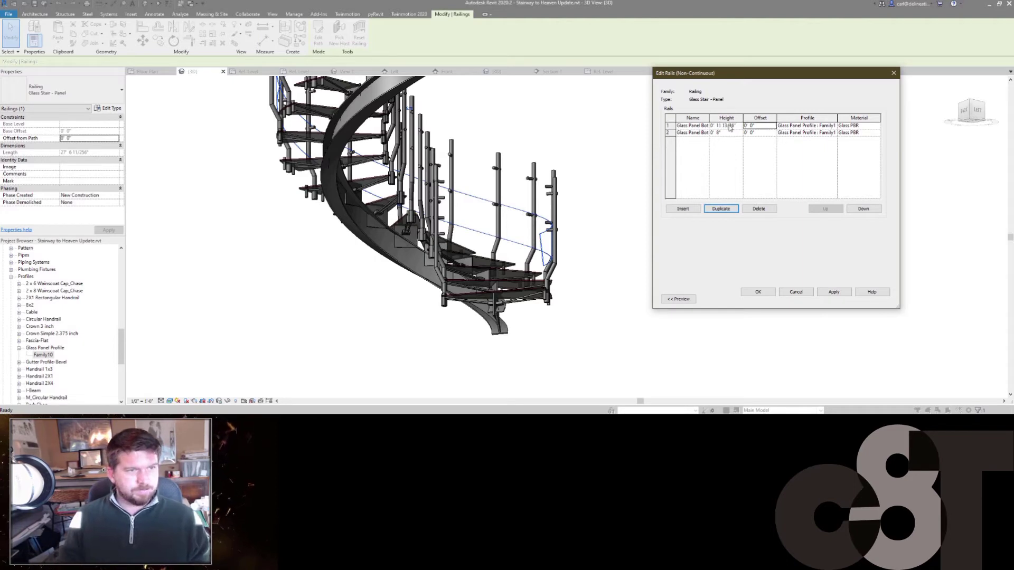
left_click(727, 126)
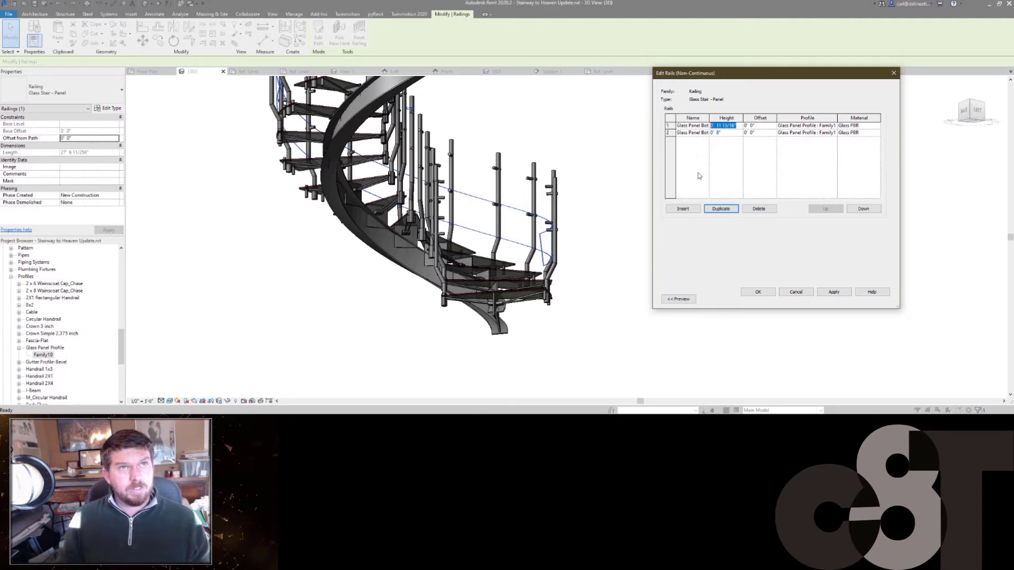
type("2")
key("Tab")
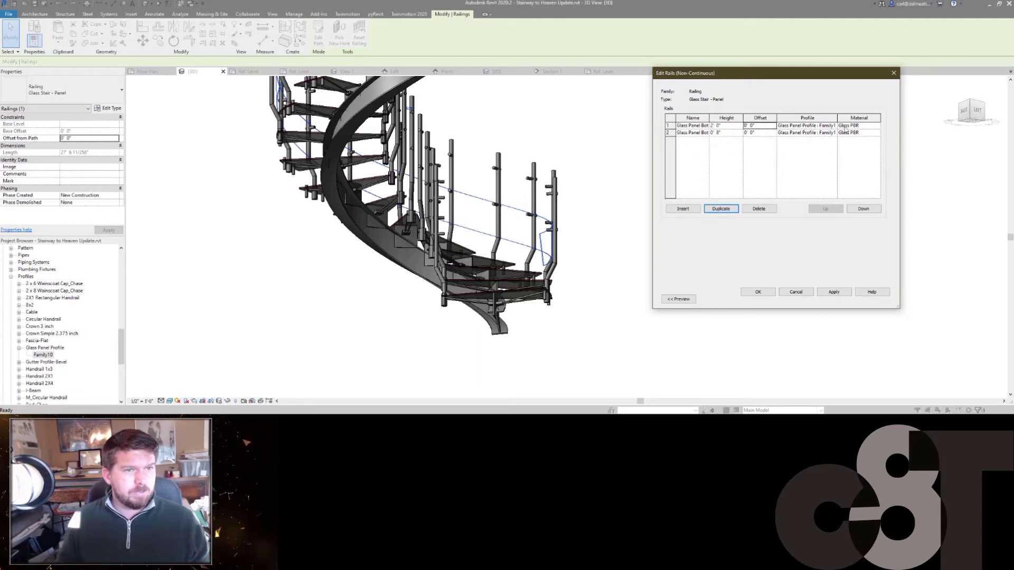
left_click(834, 292)
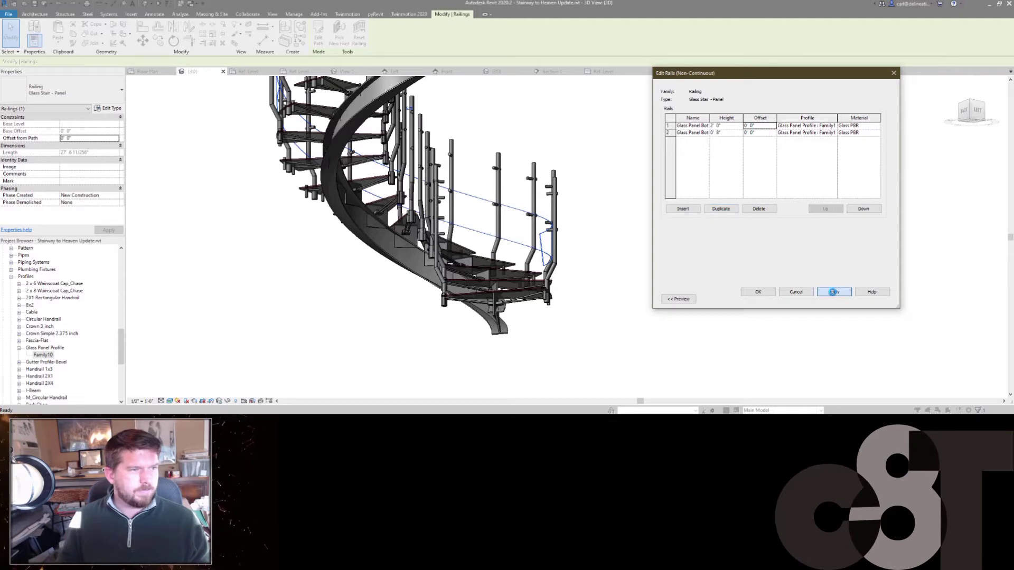
left_click(760, 292)
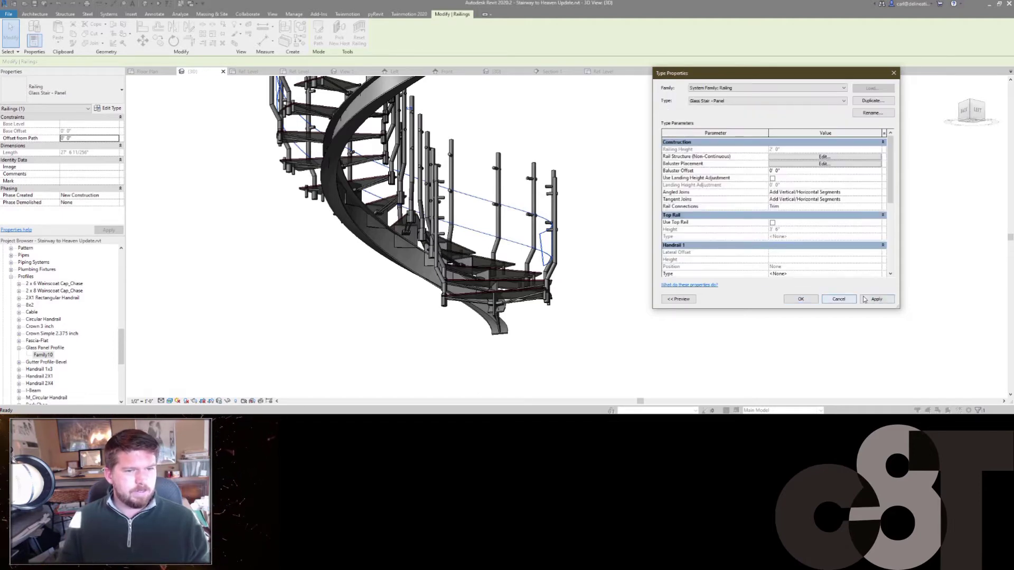
left_click(866, 299)
left_click(801, 299)
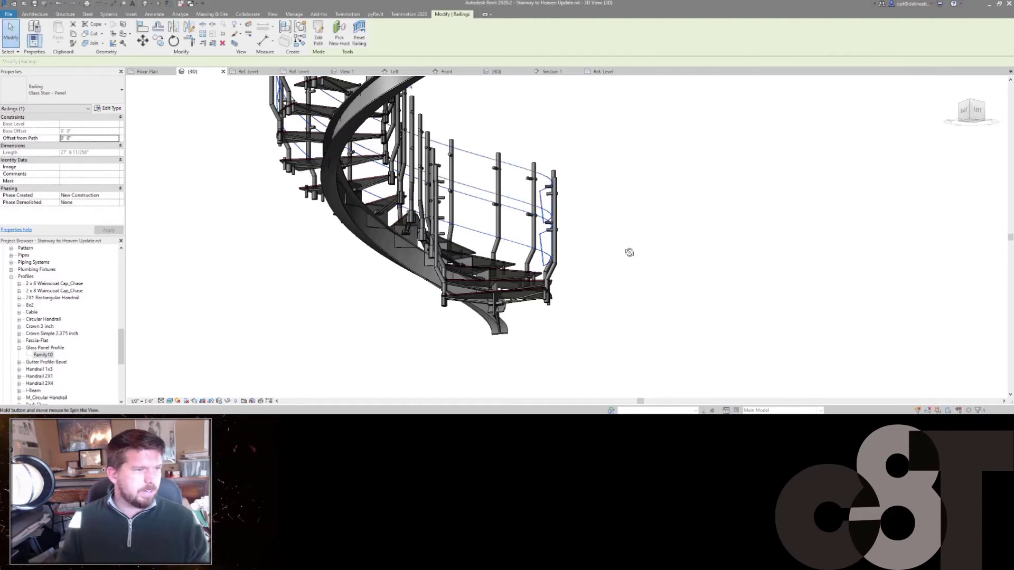
Deselect the railing and examine both glass panels along the spiral stair from several angles.
middle_click_drag(626, 249, 544, 275, "shift")
scroll(544, 275, "up", 3)
mouse_move(629, 283)
middle_mouse_down("shift")
mouse_move(599, 272)
mouse_move(621, 327)
mouse_move(609, 315)
mouse_move(616, 212)
mouse_move(639, 271)
mouse_move(622, 276)
middle_mouse_up("shift")
scroll(653, 231, "down", 2)
middle_click_drag(672, 242, 672, 167, "shift")
scroll(723, 268, "up", 1)
left_click(726, 267)
scroll(665, 180, "down", 2)
scroll(633, 197, "up", 2)
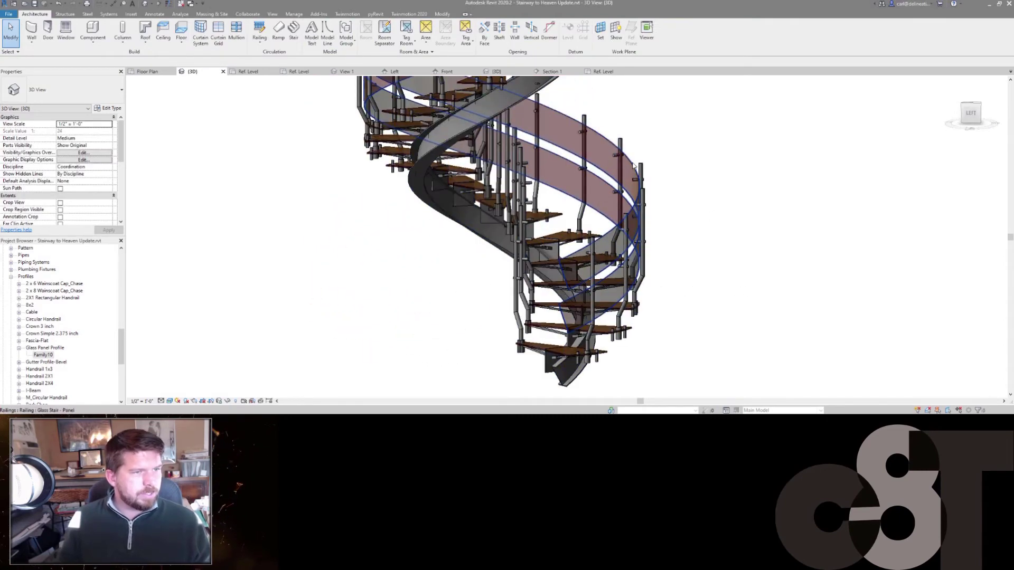
Turn on the top rail in the Glass Stair - Panel railing type and open the Top Rail Type's properties.
left_click(634, 198)
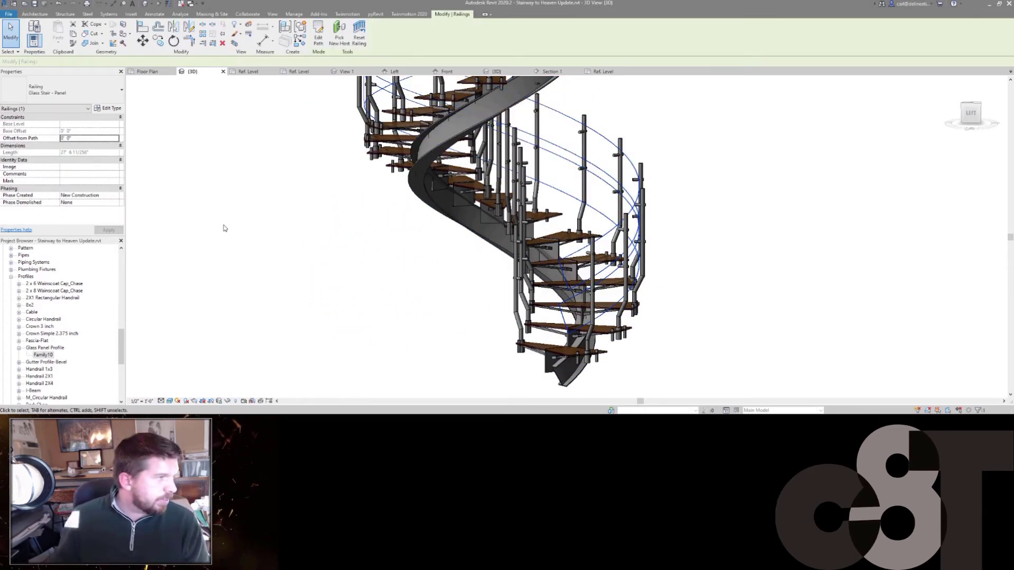
left_click(108, 109)
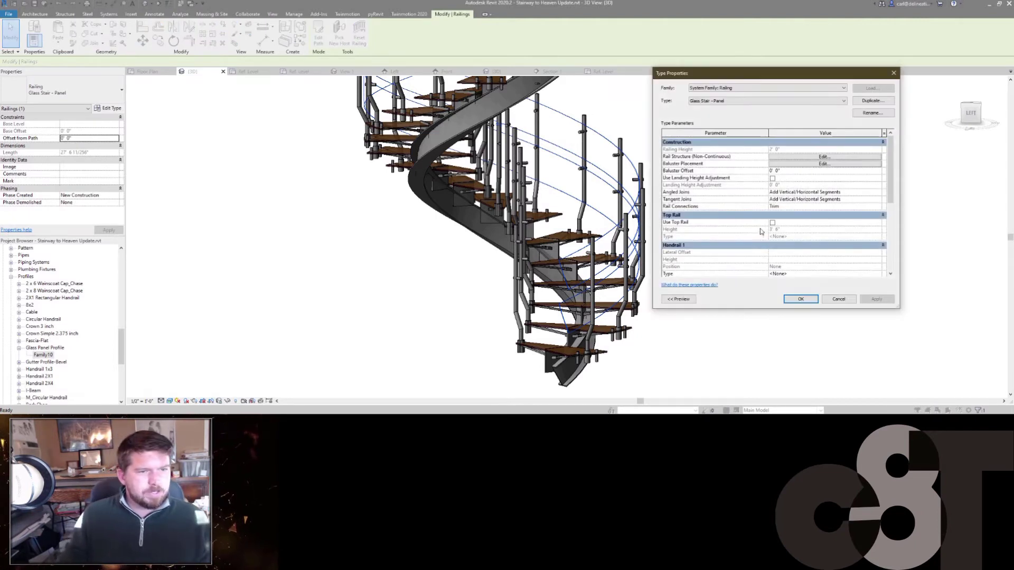
left_click(772, 222)
left_click(880, 238)
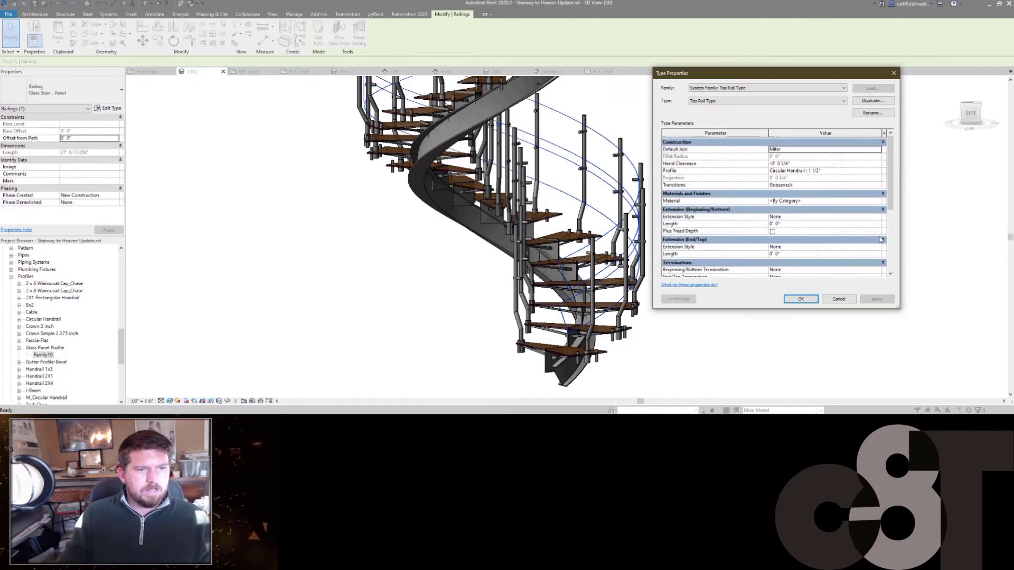
Look through the profile options of the Top Rail Type and keep Circular Handrail : 1 1/2".
left_click(743, 103)
left_click(745, 103)
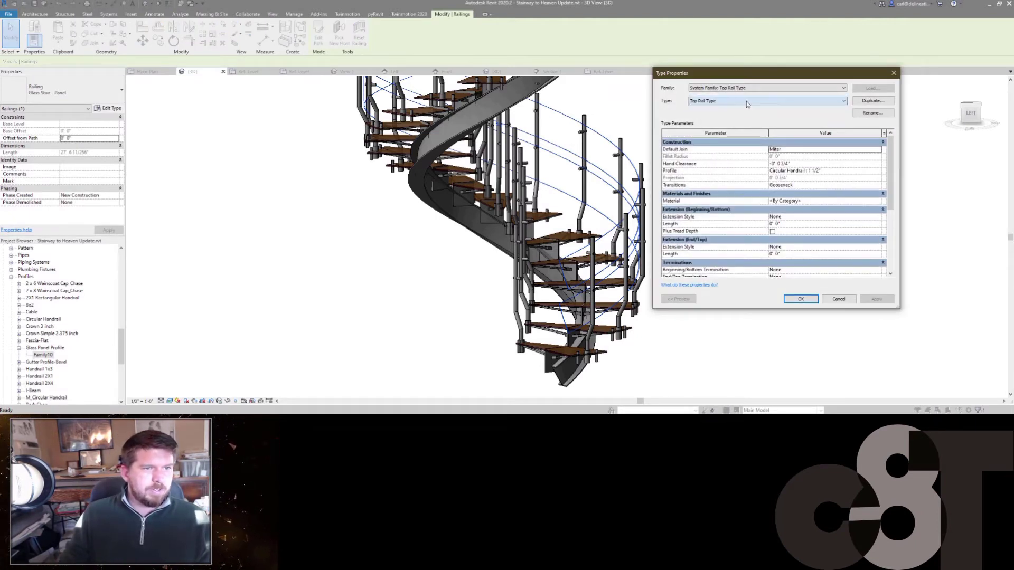
left_click(809, 171)
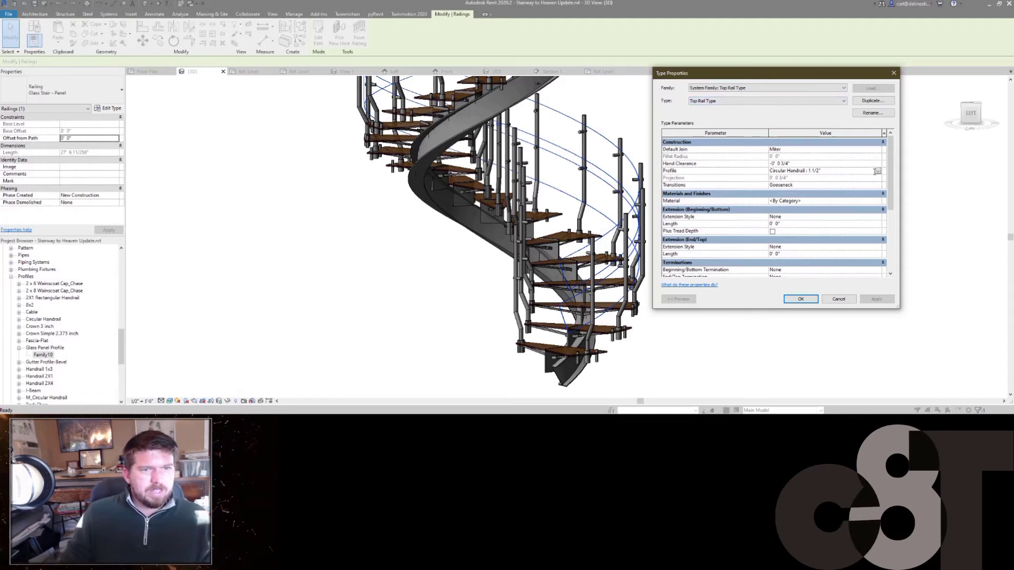
left_click(876, 171)
scroll(864, 195, "down", 3)
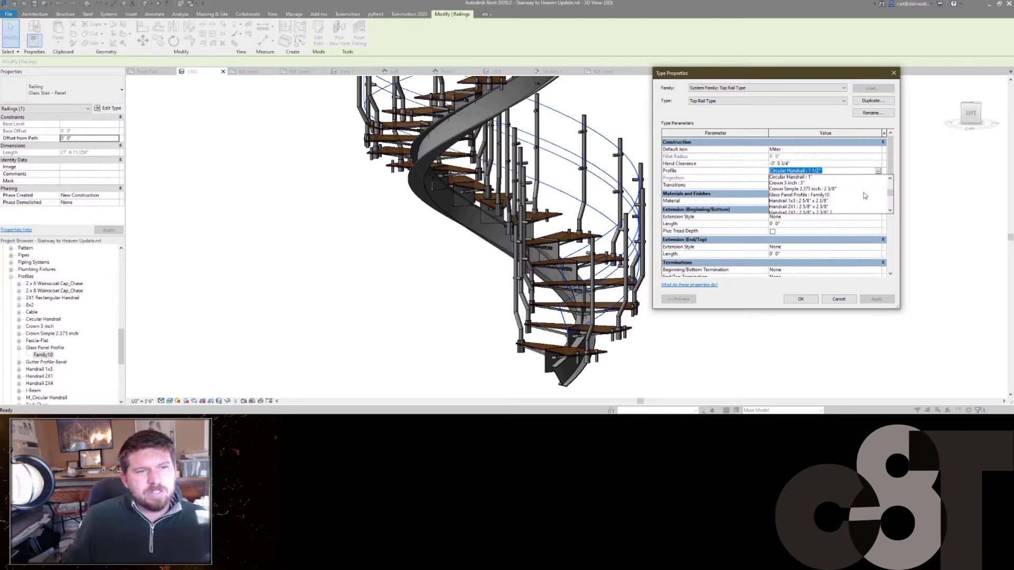
scroll(864, 196, "up", 5)
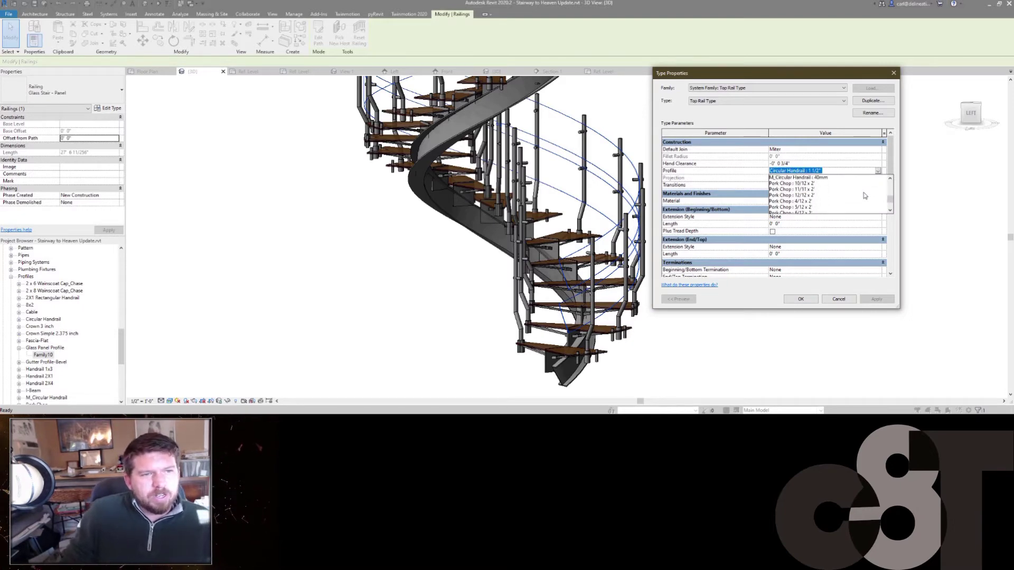
left_click(750, 173)
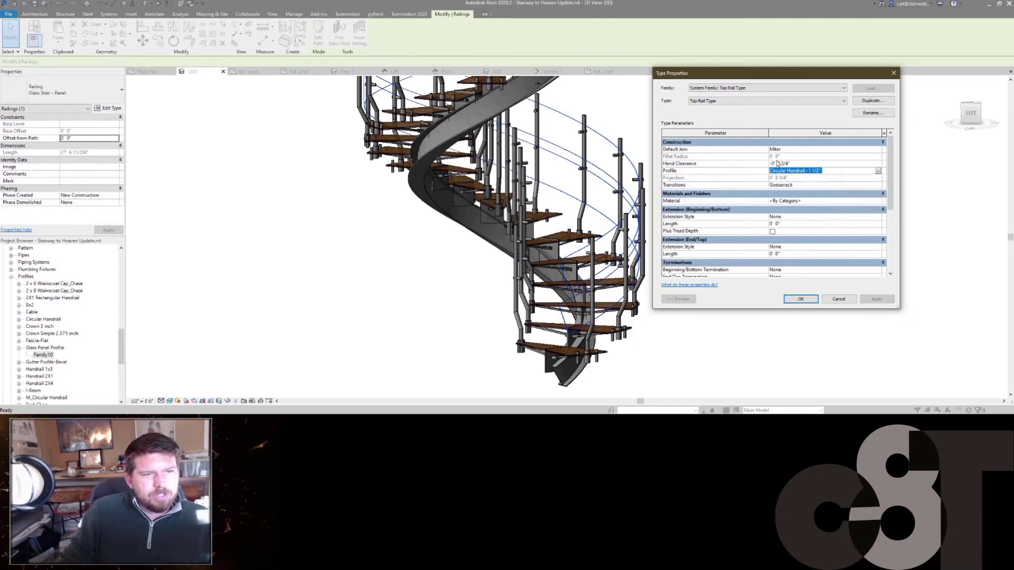
left_click(801, 299)
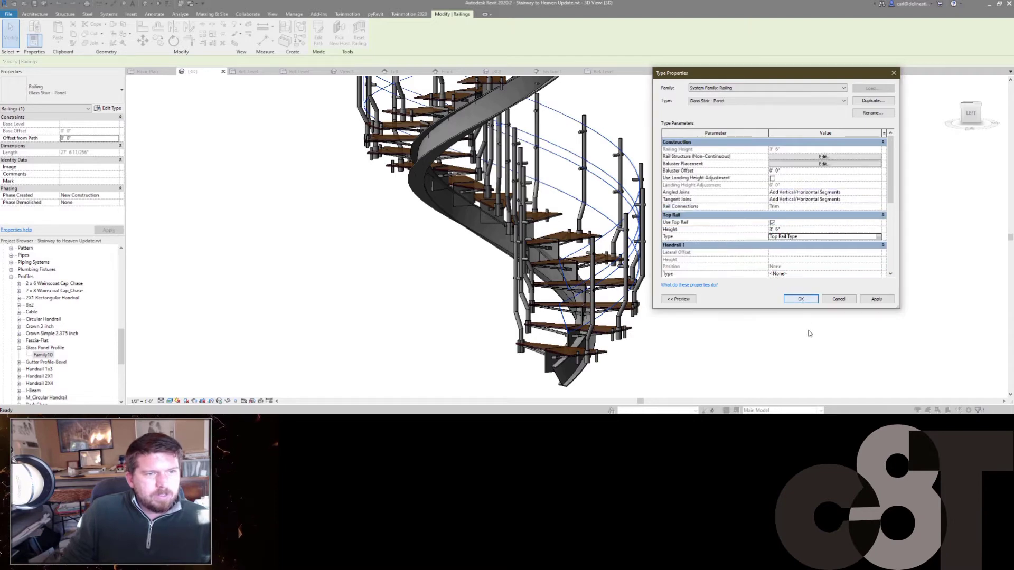
Confirm the railing type change, deselect the railing and examine the new top rail at the stair's lower end.
left_click(801, 299)
left_click(684, 212)
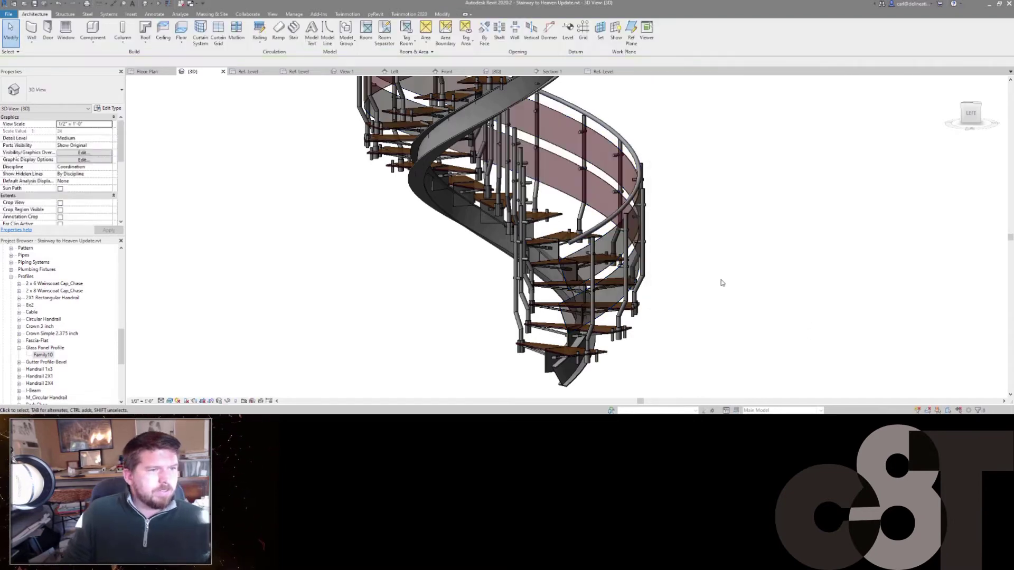
middle_click_drag(719, 303, 840, 200, "shift")
scroll(649, 216, "up", 4)
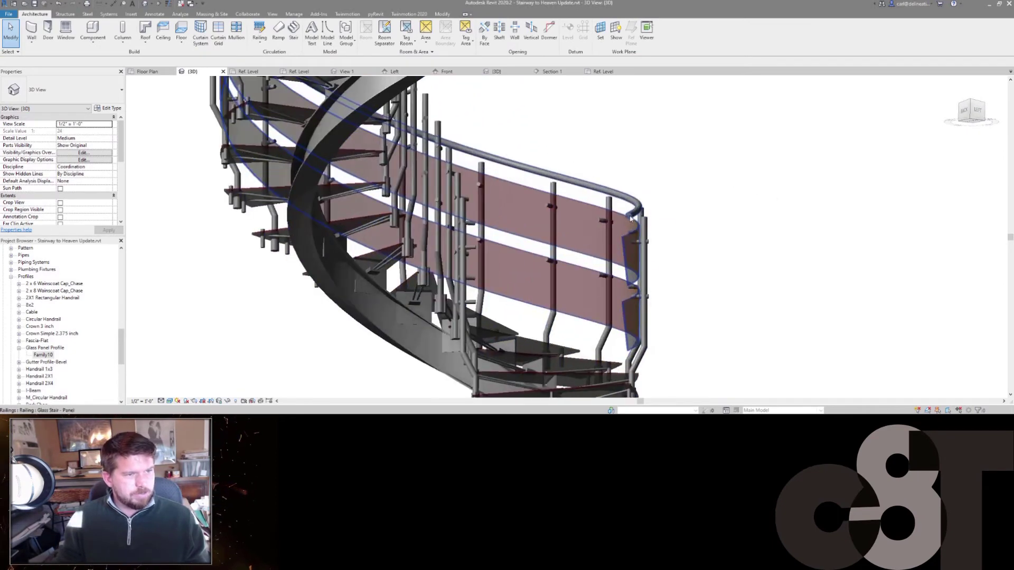
middle_click_drag(651, 218, 729, 242, "shift")
scroll(729, 243, "down", 3)
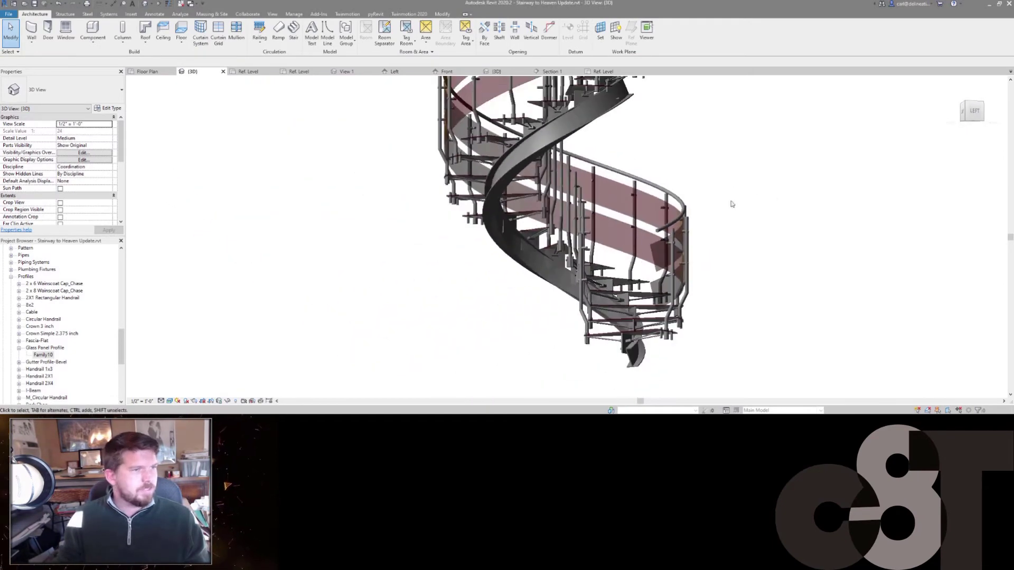
Review the top rail settings in the Glass Stair - Panel type and the parameters of its Top Rail Type.
left_click(634, 188)
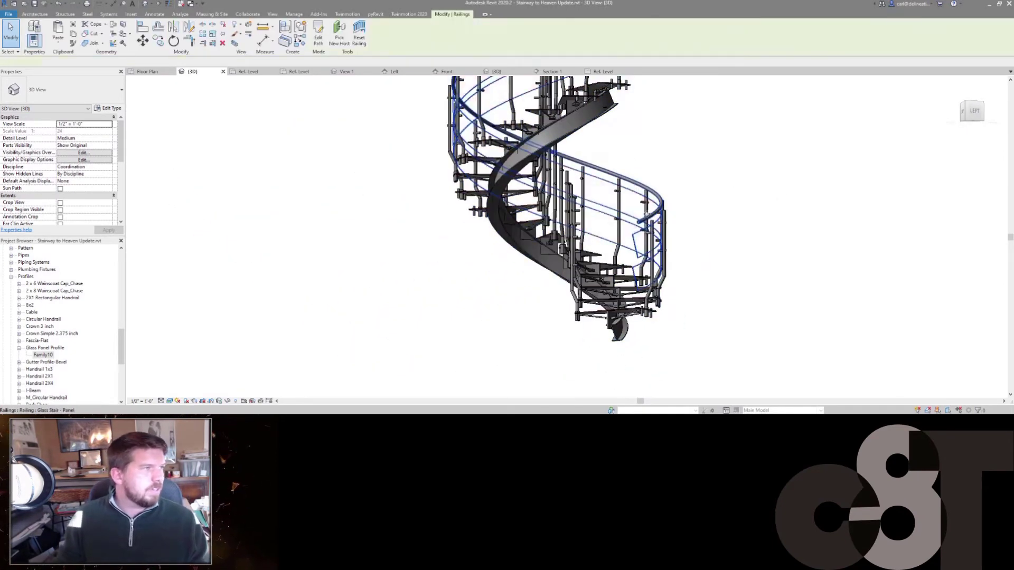
left_click(109, 108)
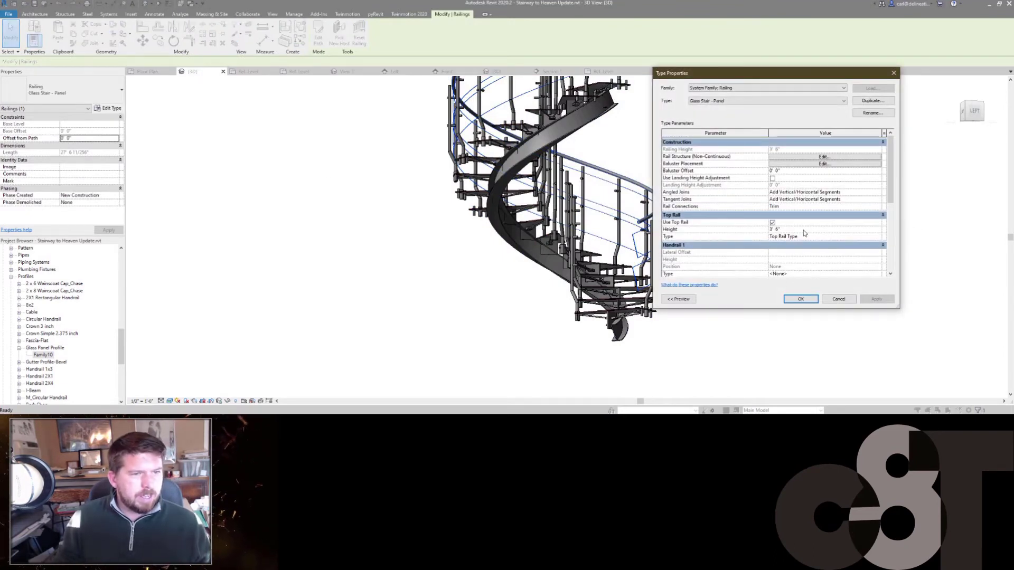
left_click(803, 230)
left_click(811, 237)
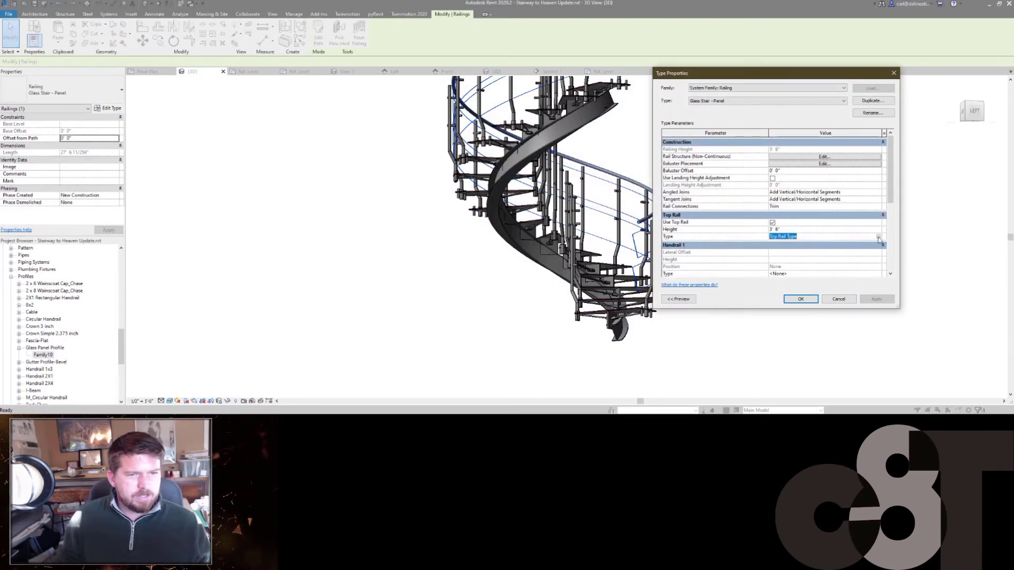
left_click(879, 237)
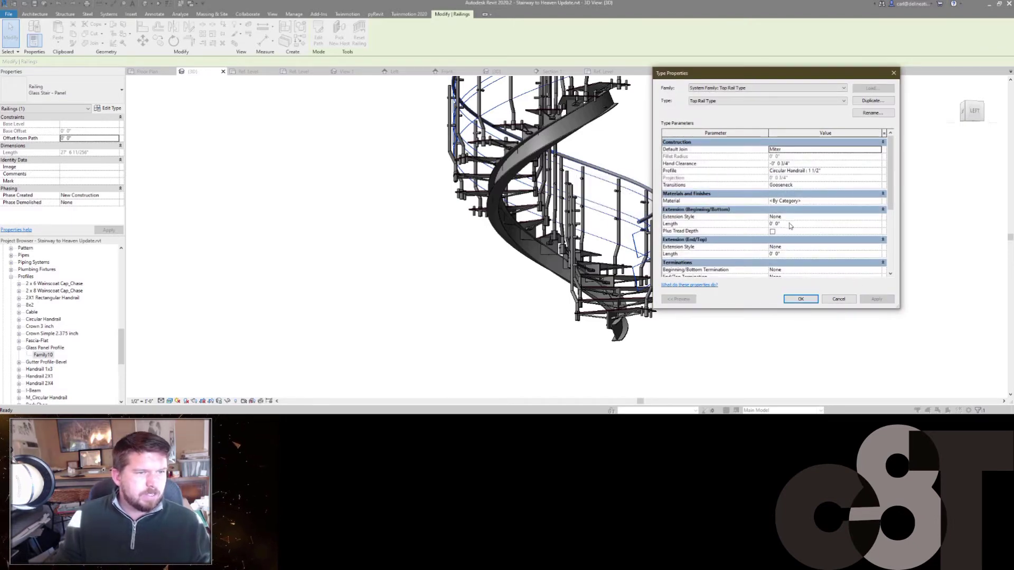
scroll(731, 219, "down", 2)
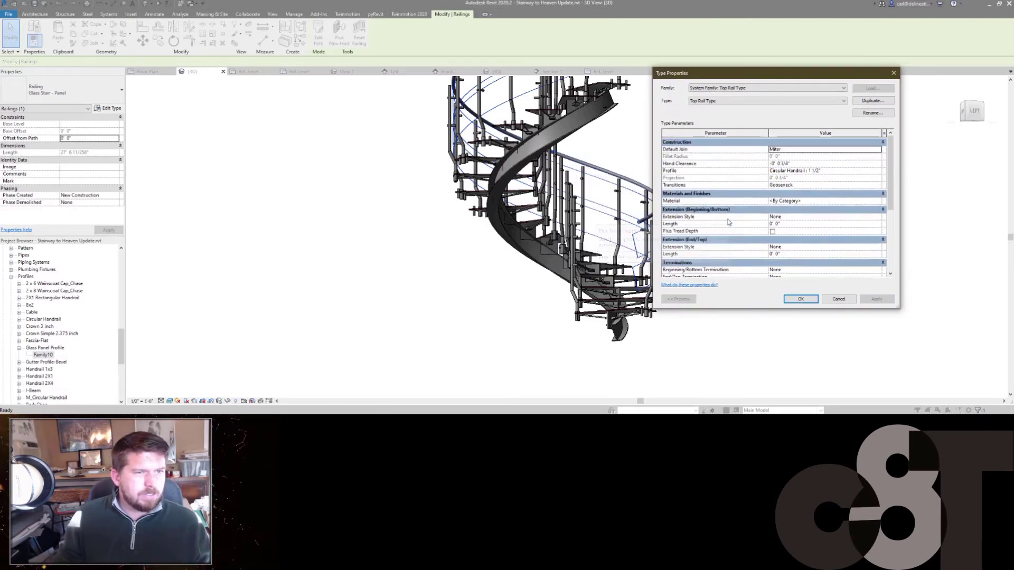
scroll(789, 181, "up", 2)
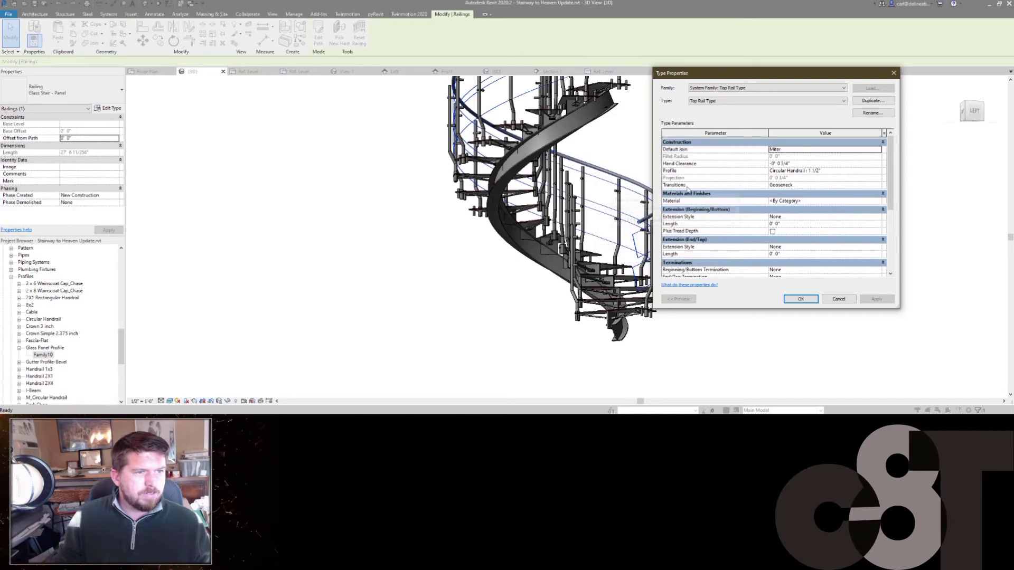
left_click(798, 164)
left_click(802, 301)
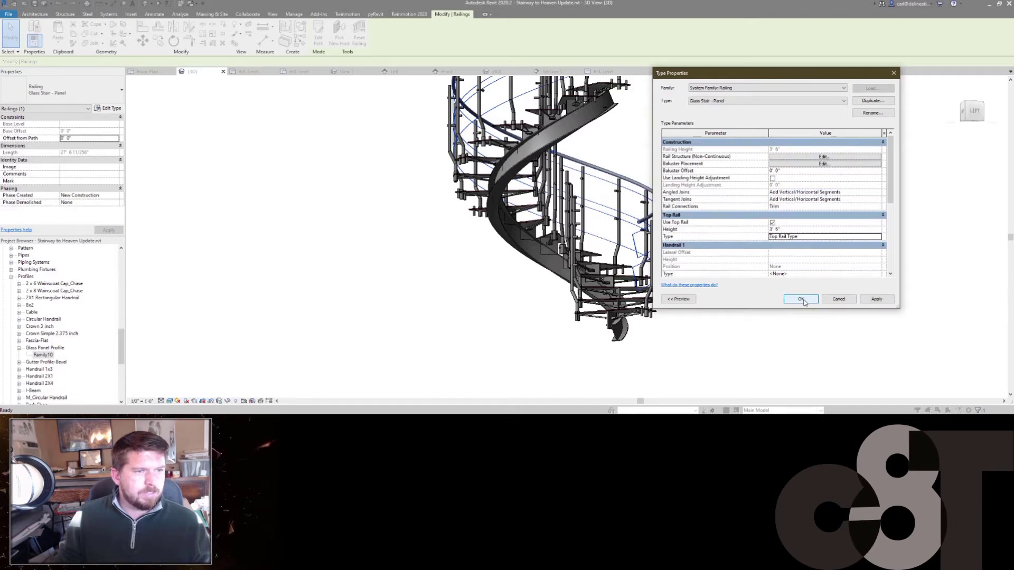
left_click(801, 299)
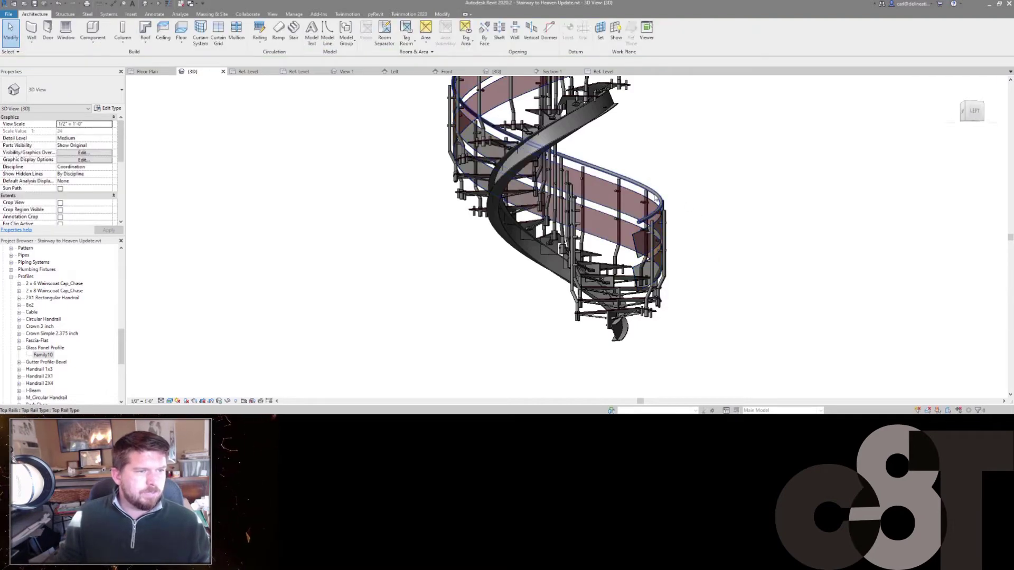
Open the type properties of the top rail itself, set its hand clearance to 0 and apply it.
left_click(105, 108)
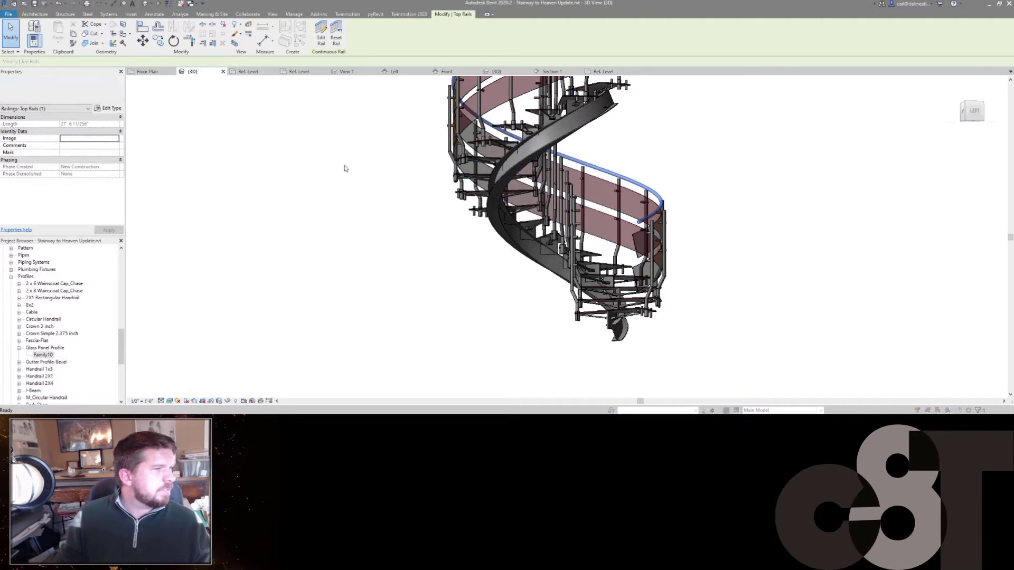
left_click(804, 163)
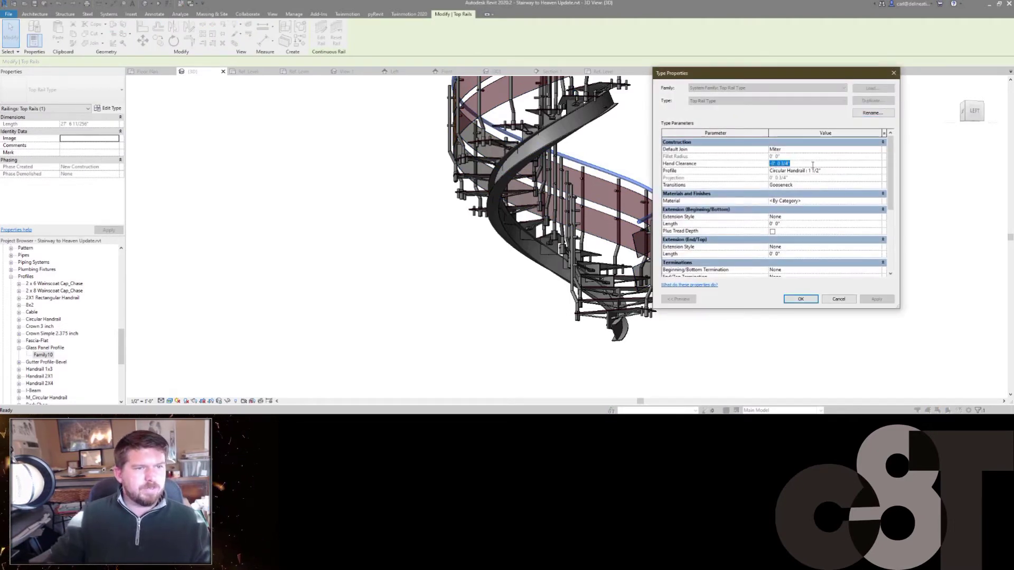
type("0")
key("Return")
left_click(879, 297)
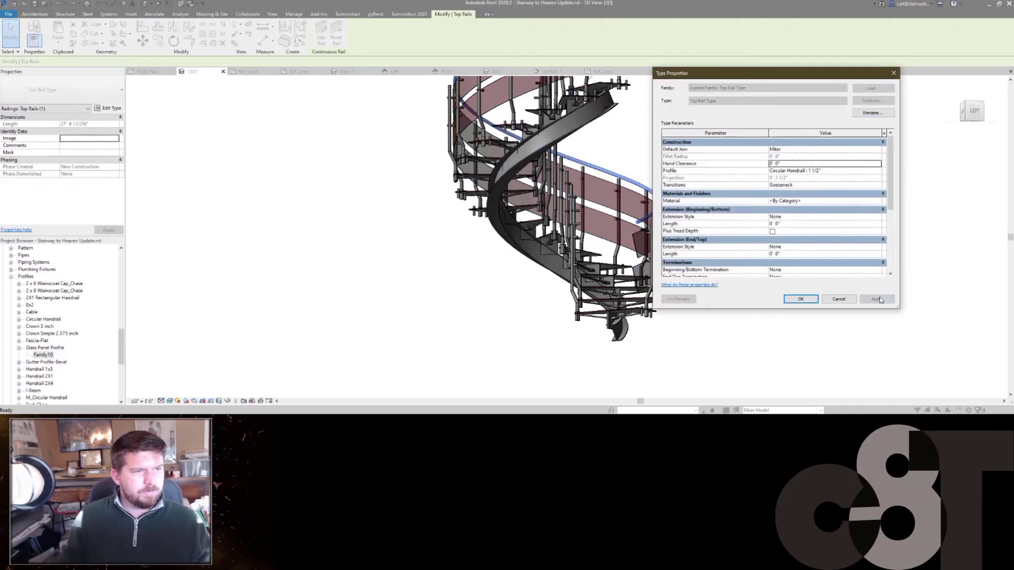
Set the top rail type's hand clearance to -5' 0" and apply it.
left_click(807, 164)
type("-")
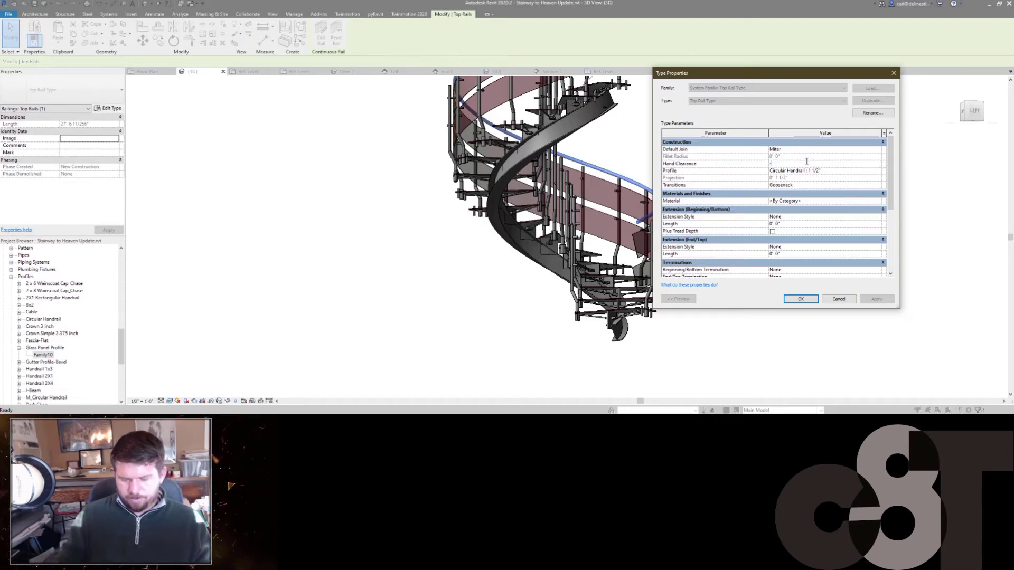
type("5")
key("Return")
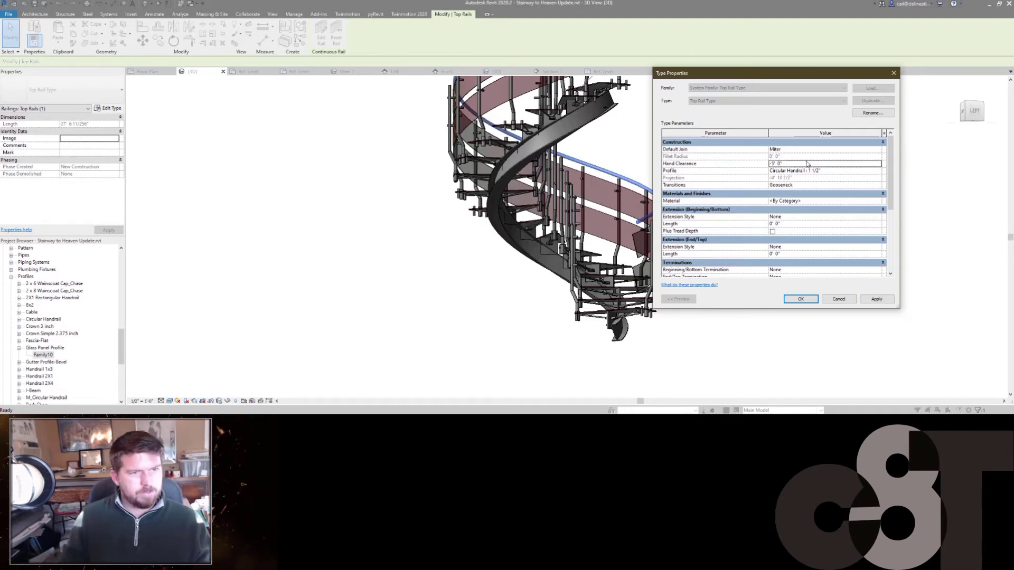
left_click(876, 298)
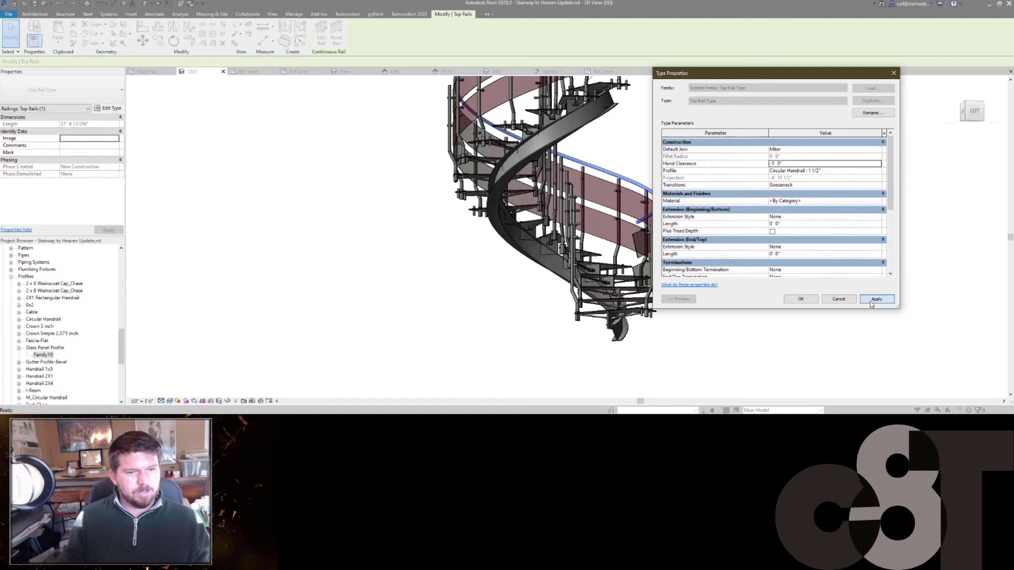
Set the top rail type's hand clearance to -0' 5", apply it and uncover the rail's end in the view.
left_click(813, 164)
type("-6")
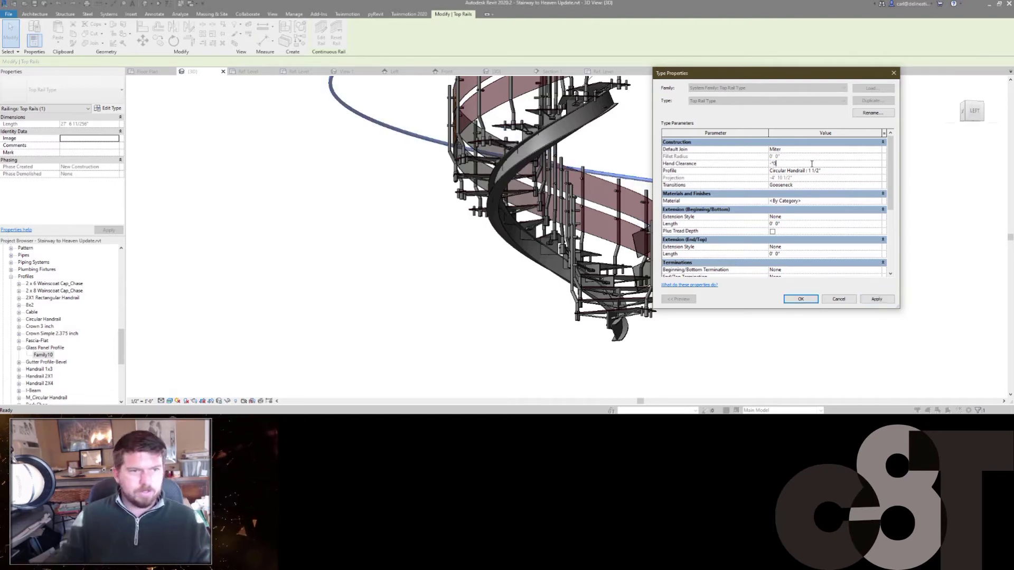
type(" 5")
key("Return")
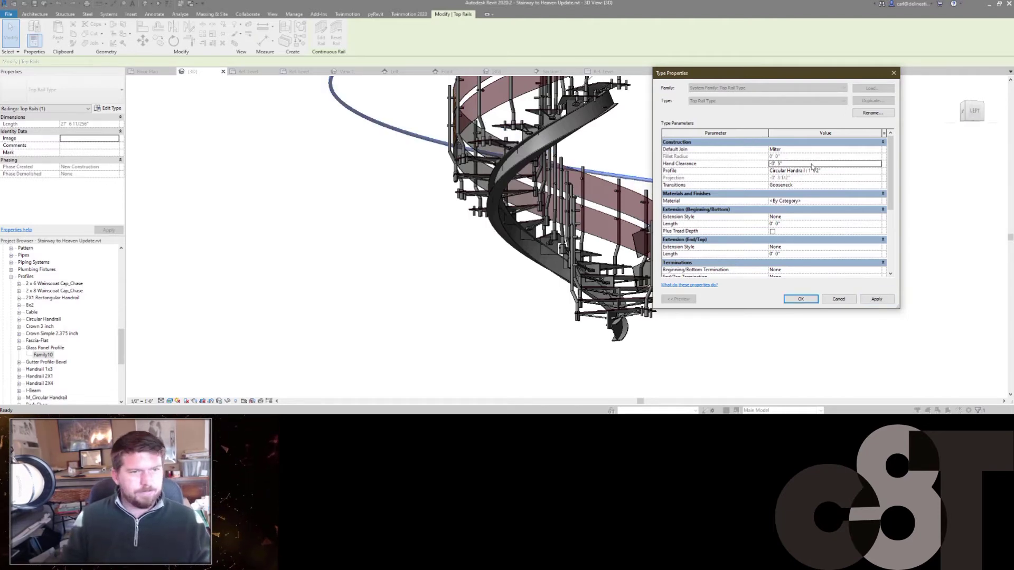
left_click(876, 299)
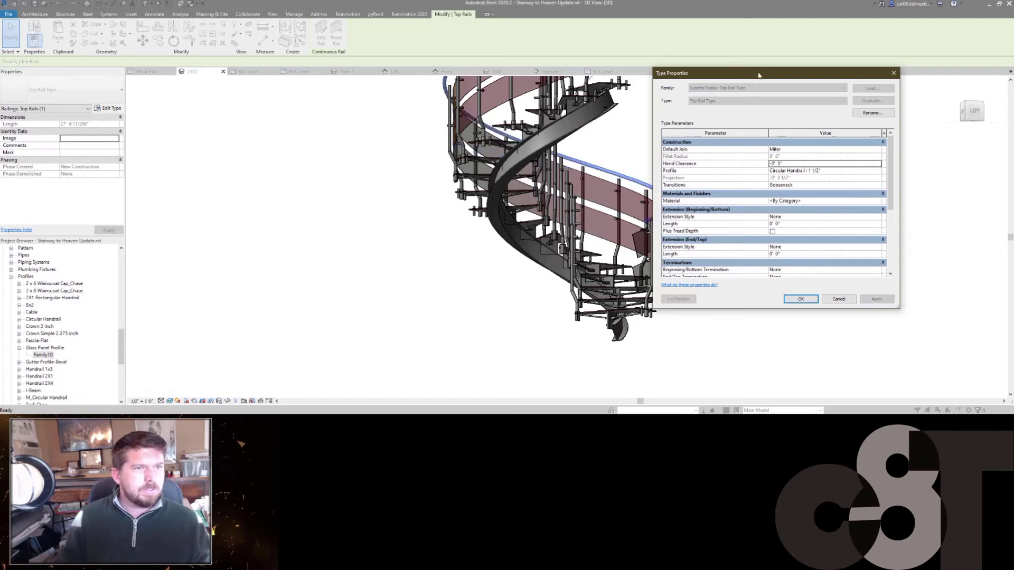
left_click_drag(759, 75, 848, 84)
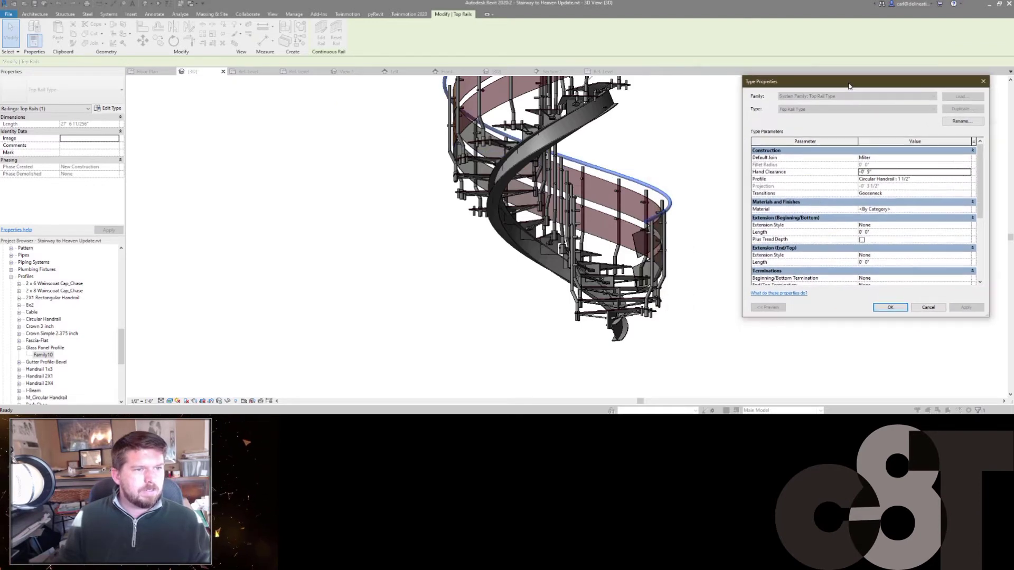
Set the top rail type's hand clearance to -0' 3", apply it and review the extension and termination parameters.
left_click(877, 174)
type("-0 3")
key("Return")
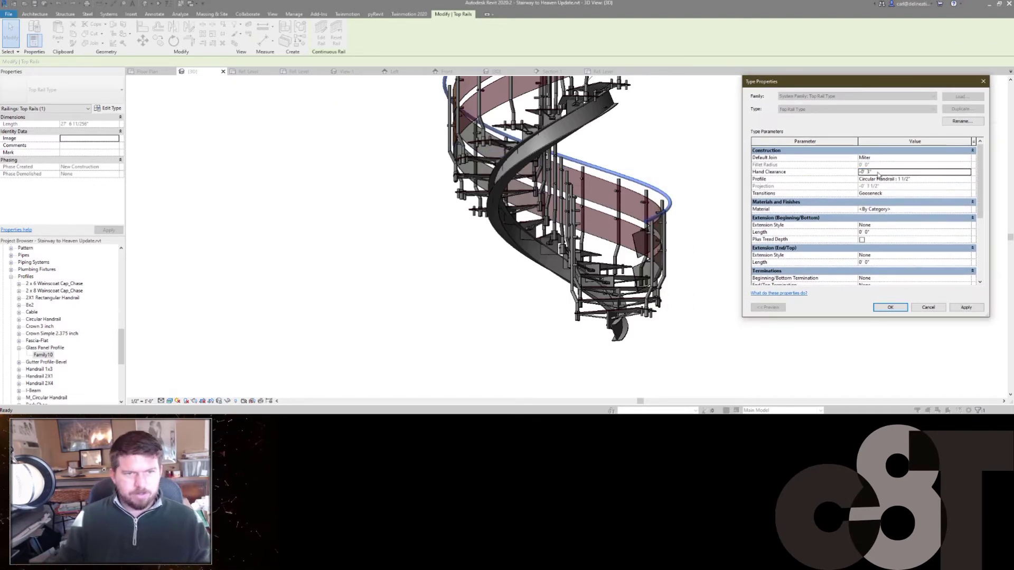
left_click(961, 307)
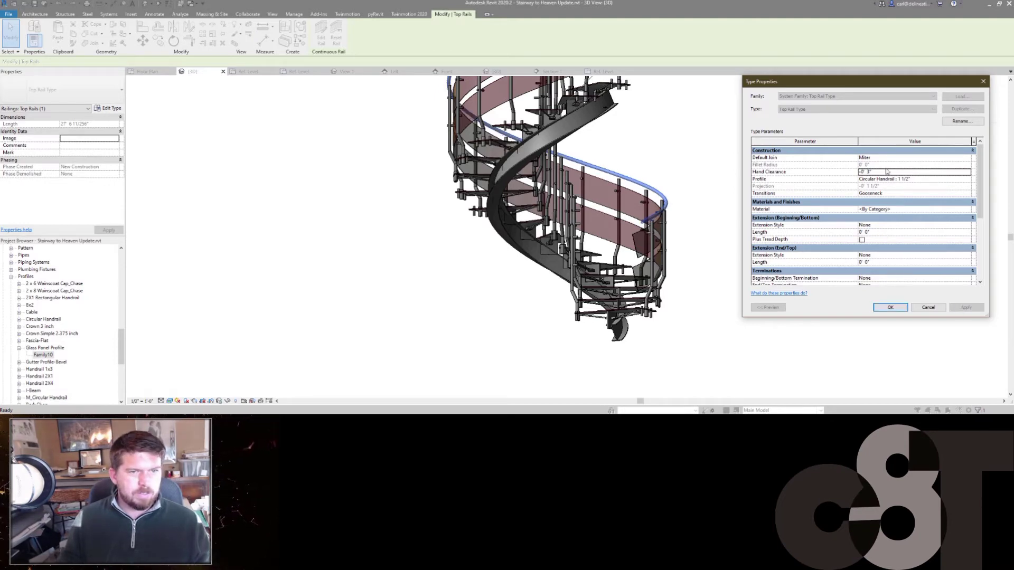
scroll(886, 179, "down", 5)
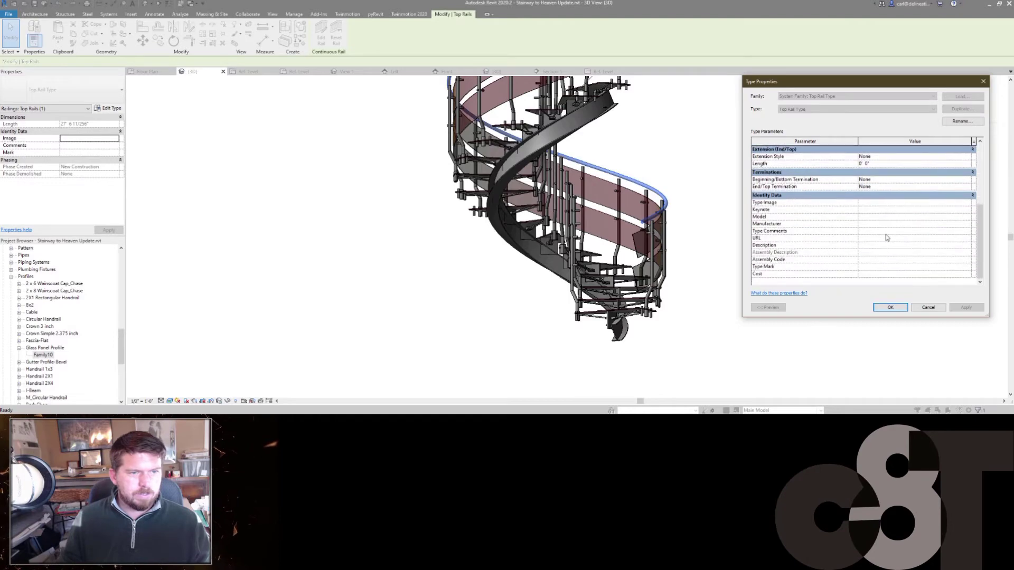
scroll(887, 239, "up", 5)
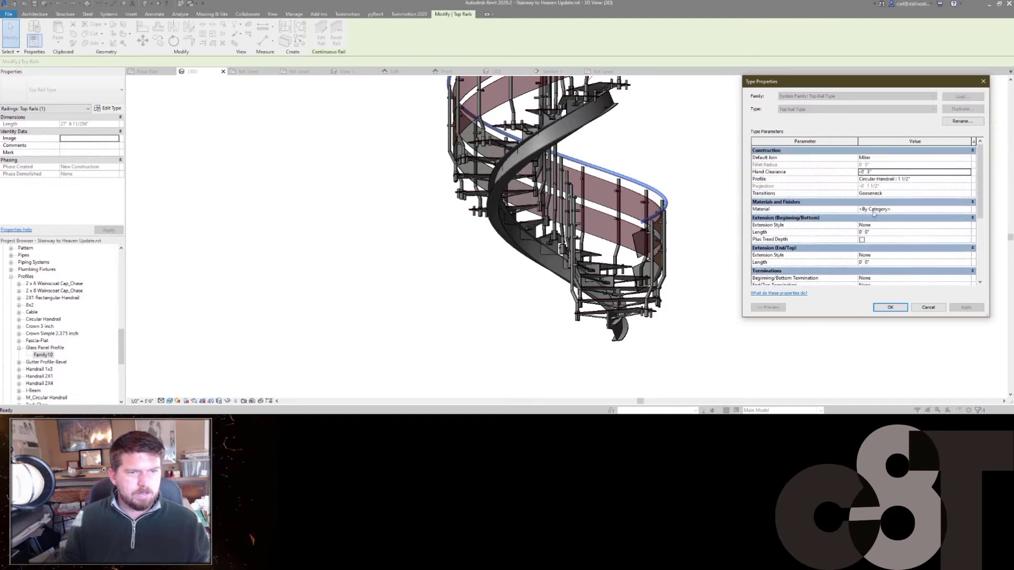
scroll(813, 249, "down", 2)
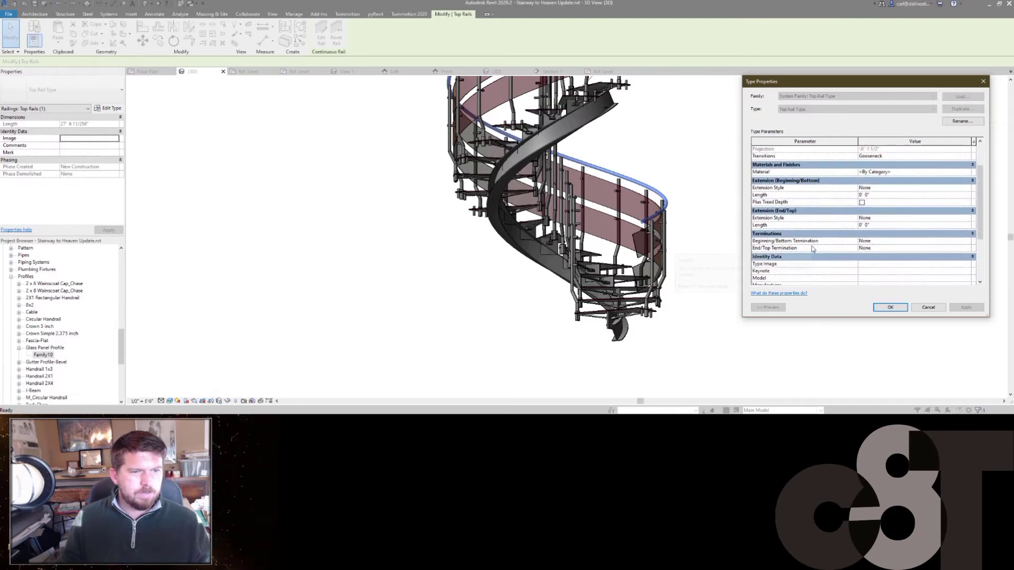
Close the top rail's type properties and examine from several angles how the top rail lines up with the balusters and glass panels.
scroll(829, 222, "up", 2)
left_click(889, 307)
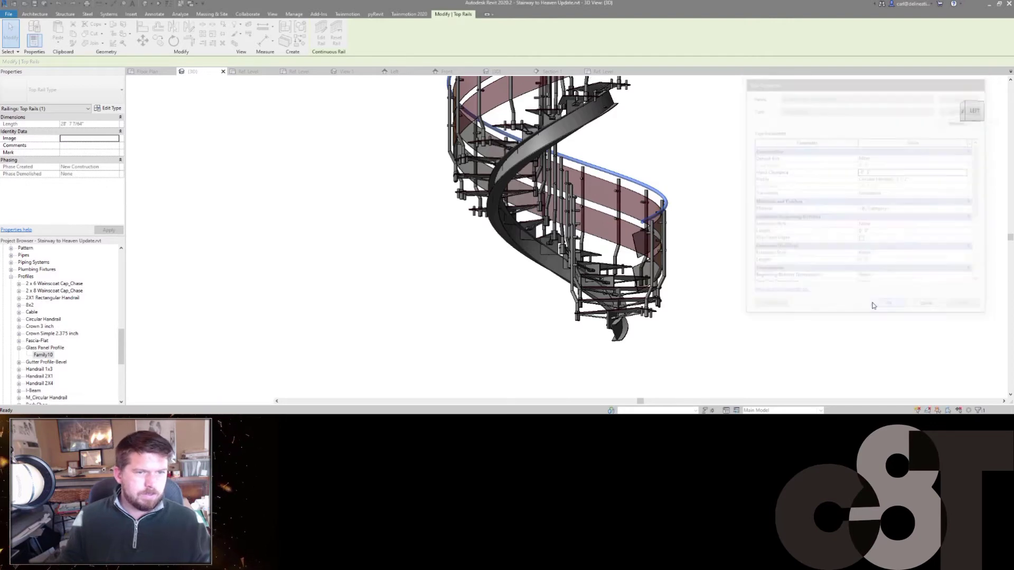
middle_click_drag(731, 283, 722, 108, "shift")
scroll(653, 197, "up", 6)
scroll(716, 227, "down", 3)
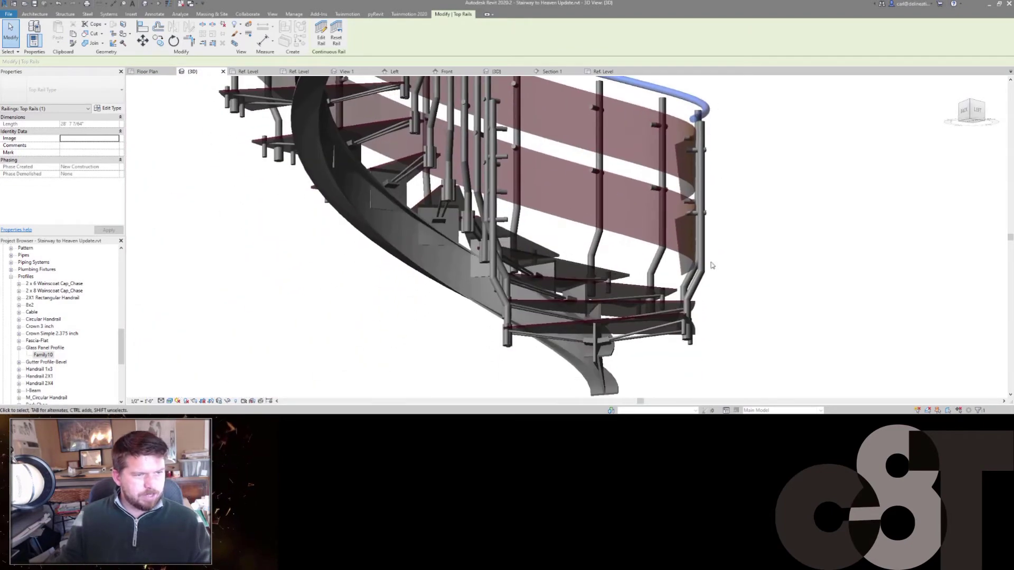
middle_click_drag(713, 265, 654, 299, "shift")
scroll(651, 255, "up", 5)
scroll(653, 246, "down", 4)
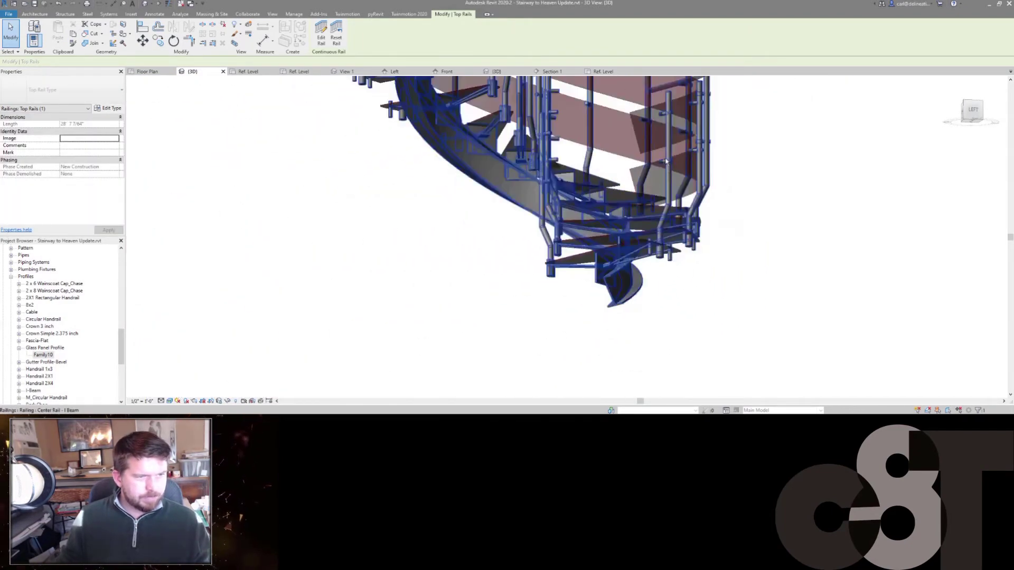
middle_click_drag(654, 247, 660, 293, "shift")
scroll(659, 290, "down", 3)
scroll(628, 209, "up", 2)
middle_click_drag(629, 210, 625, 229, "shift")
scroll(626, 227, "up", 5)
scroll(626, 223, "down", 5)
middle_click_drag(742, 234, 768, 274, "shift")
scroll(745, 241, "up", 3)
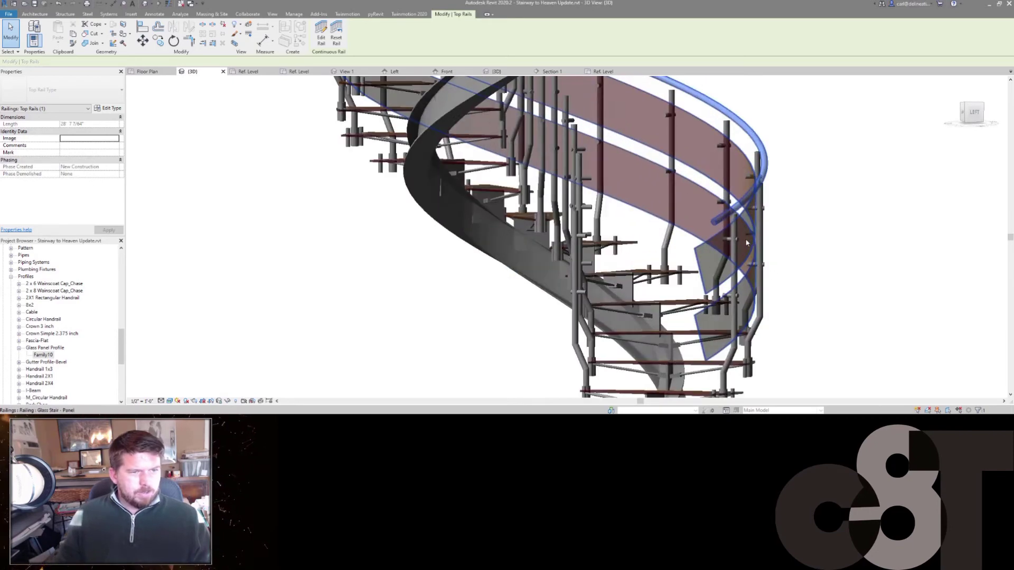
left_click(757, 244)
scroll(812, 207, "down", 4)
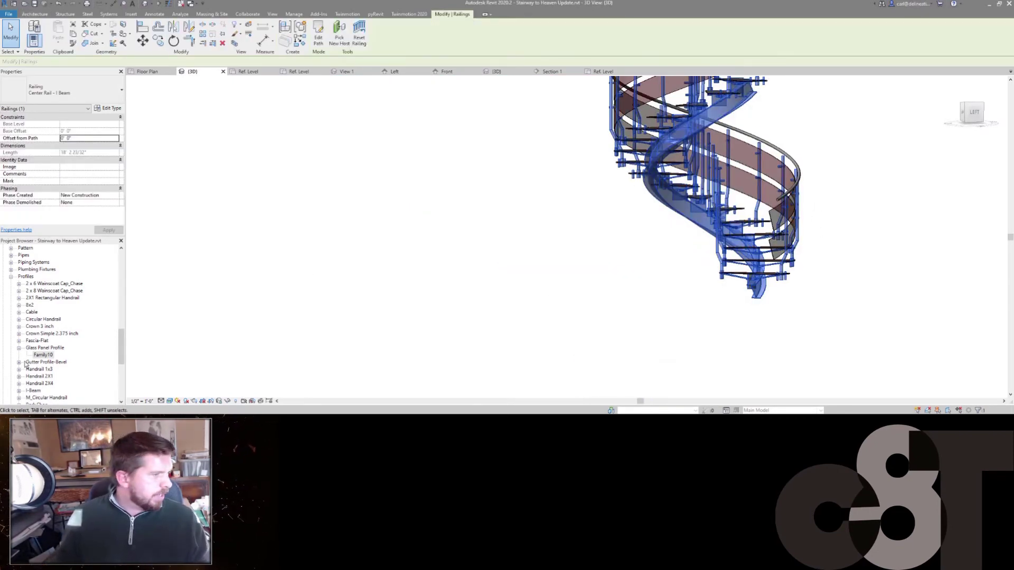
key("Escape")
Find the Glass Stair-Tension Post Step-Baluster family among the project's railing families and open it for editing.
scroll(21, 343, "down", 6)
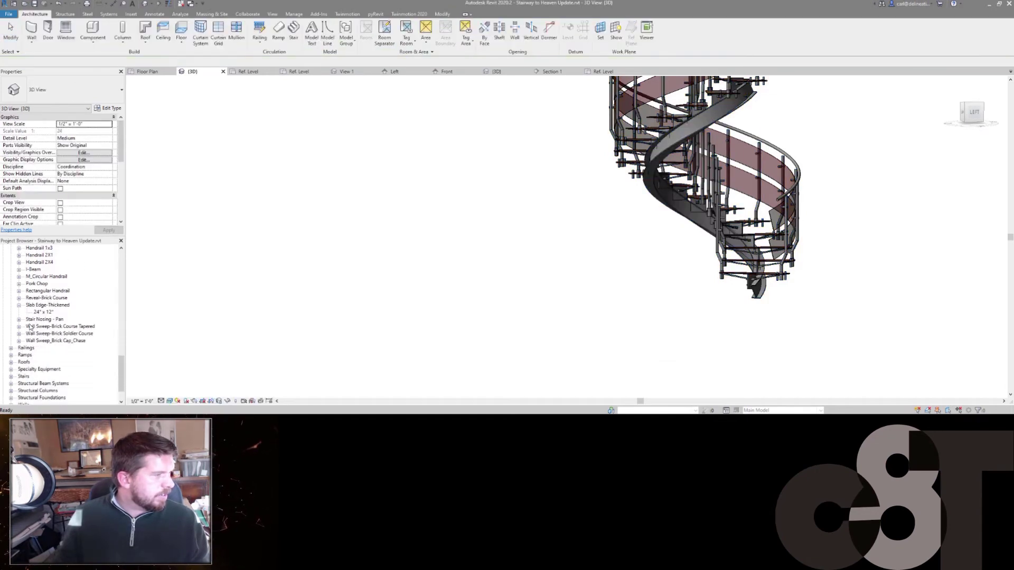
scroll(13, 327, "down", 2)
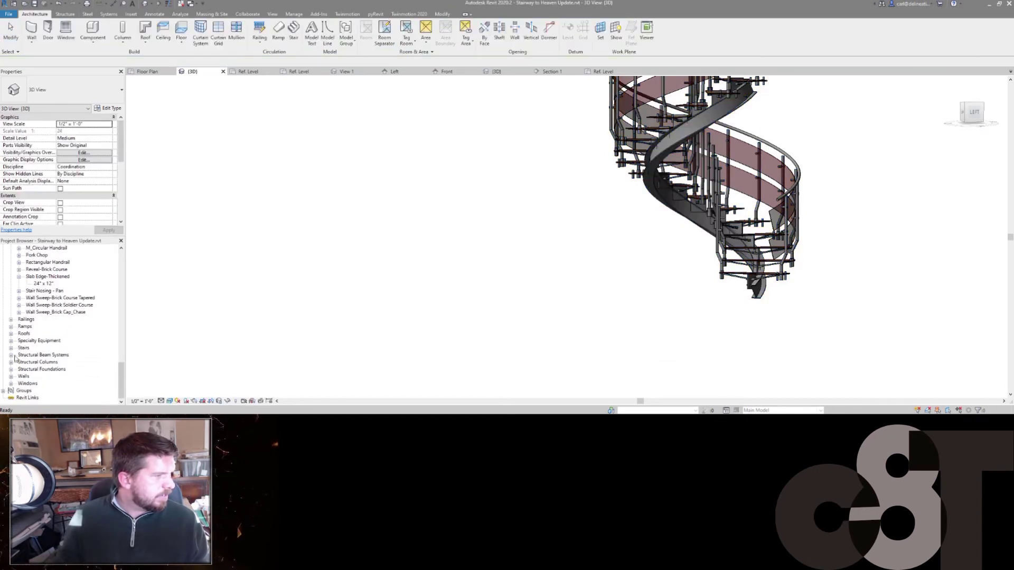
scroll(25, 307, "up", 4)
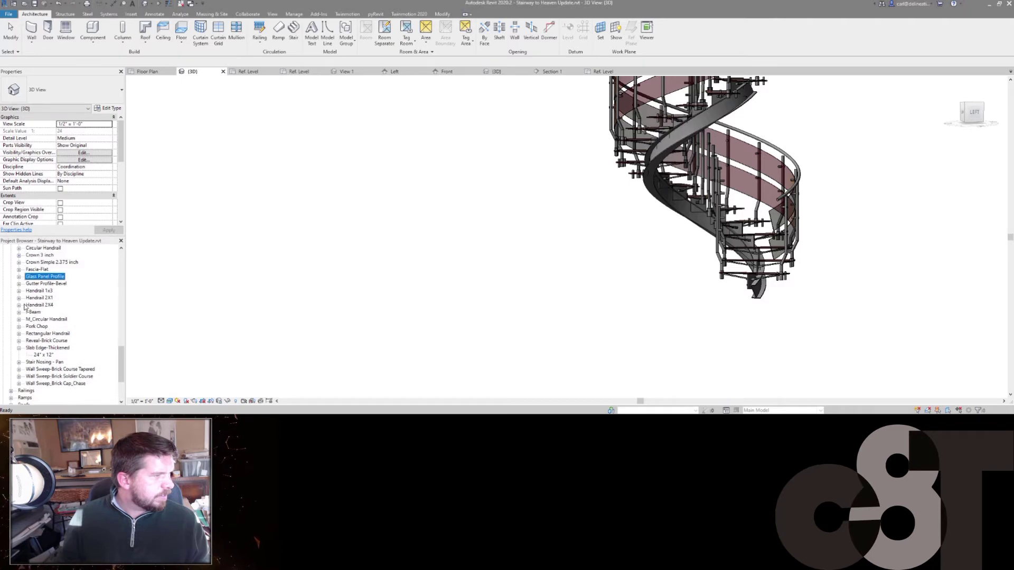
scroll(24, 329, "down", 4)
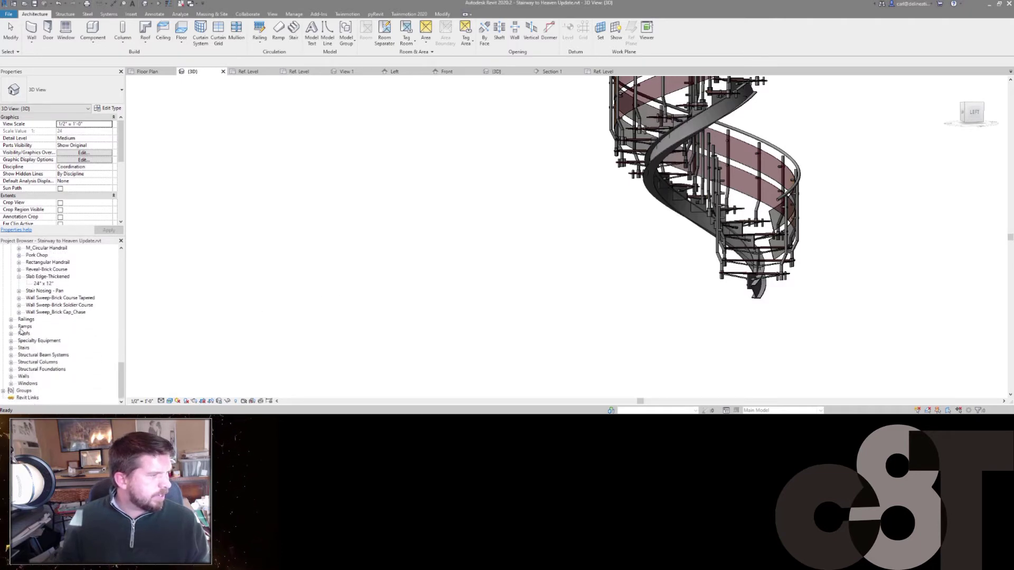
scroll(20, 330, "up", 7)
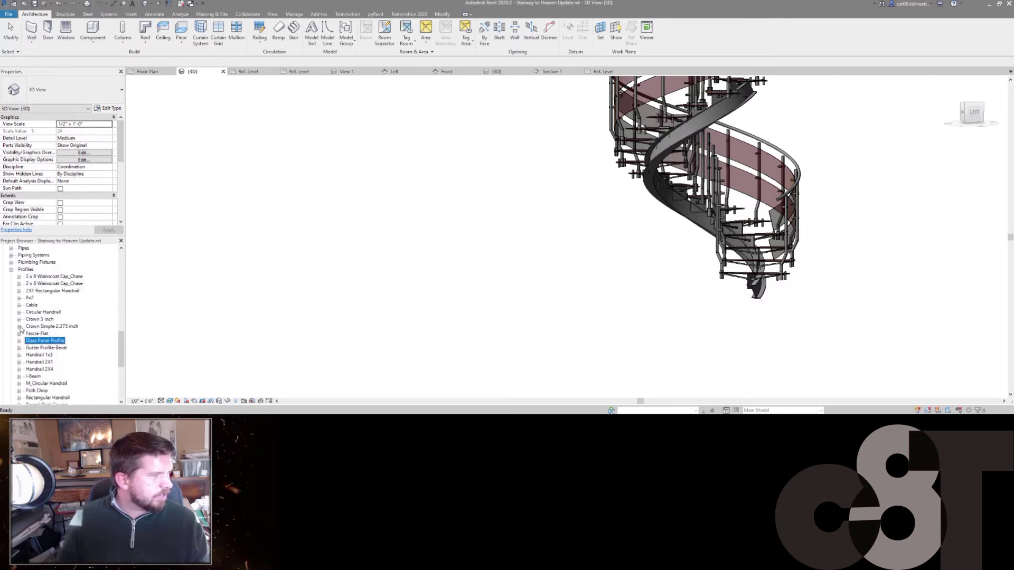
scroll(21, 329, "down", 7)
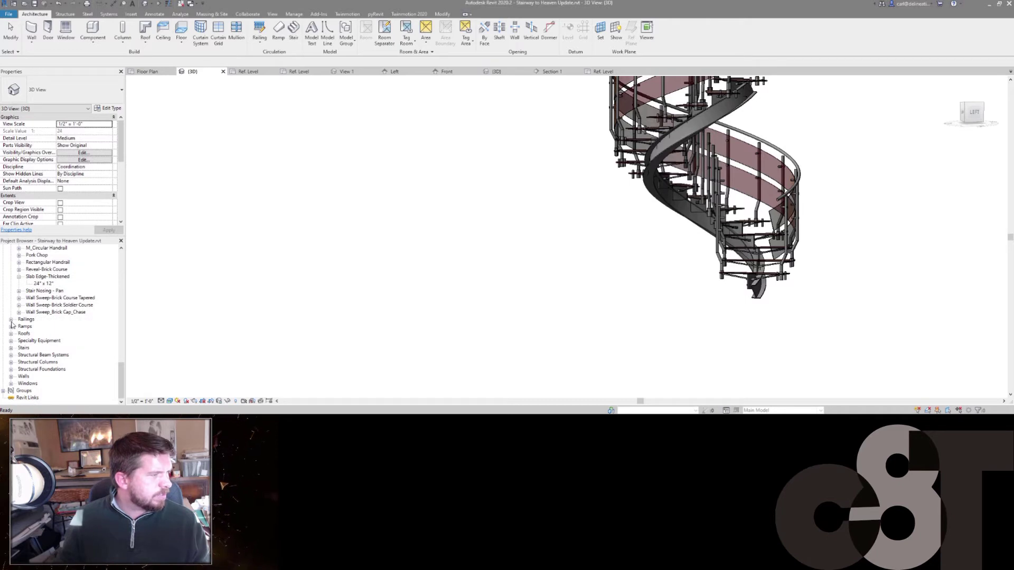
left_click(10, 320)
scroll(29, 331, "down", 3)
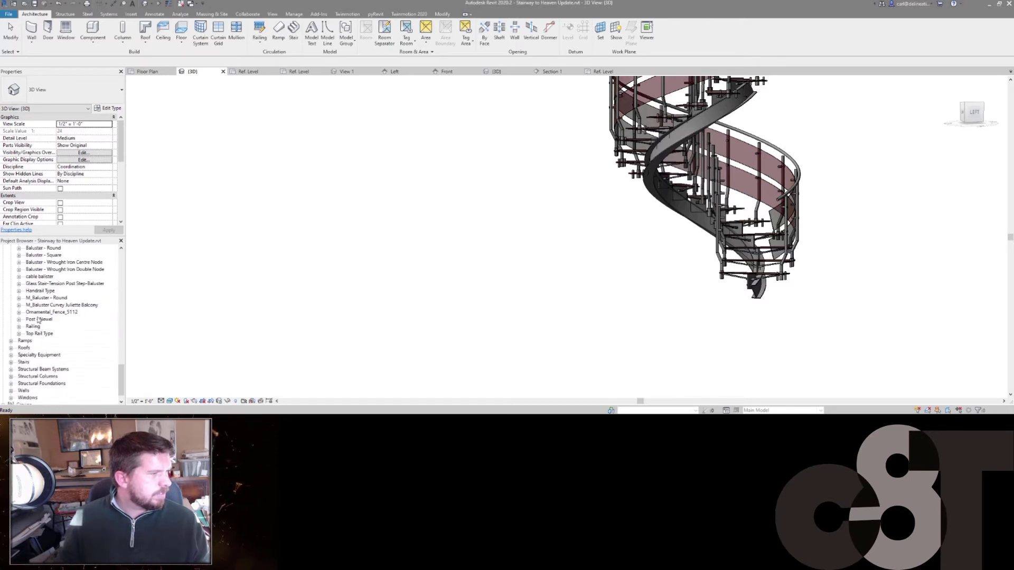
left_click(39, 285)
right_click(35, 288)
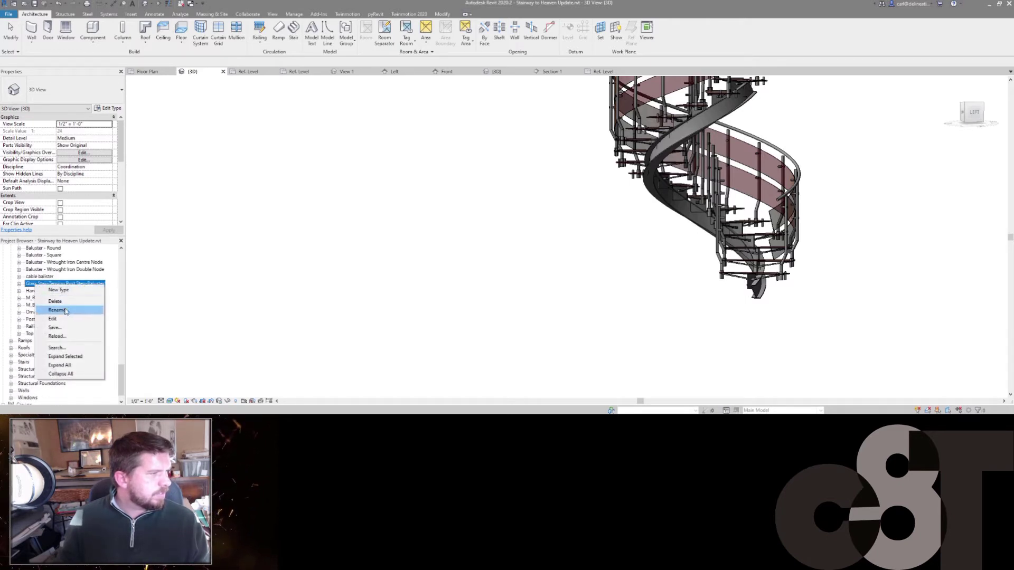
left_click(65, 316)
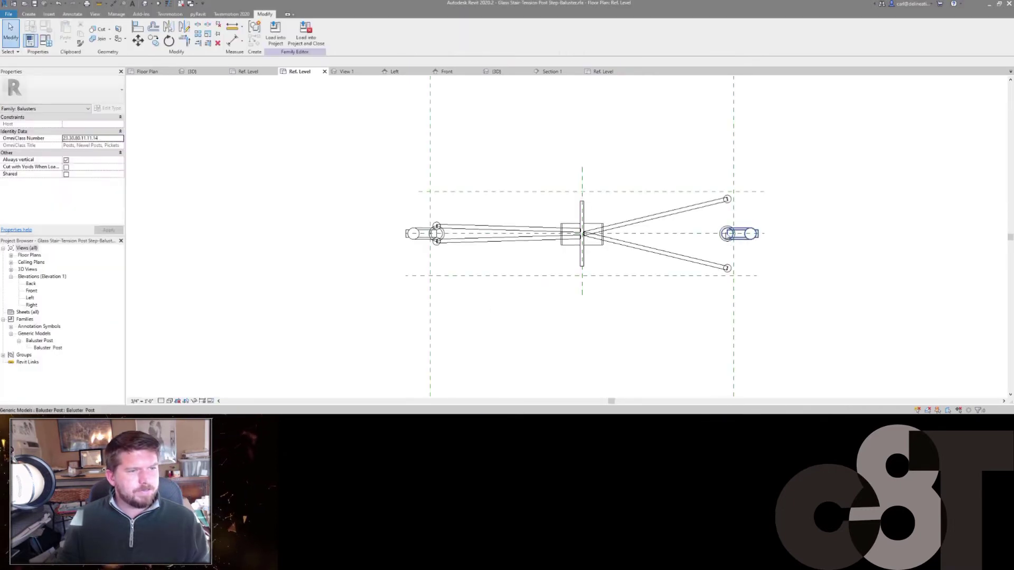
Open the nested Baluster Post family for editing from the baluster family's 3D view and show its front elevation.
middle_click_drag(586, 290, 588, 278)
left_click(737, 223)
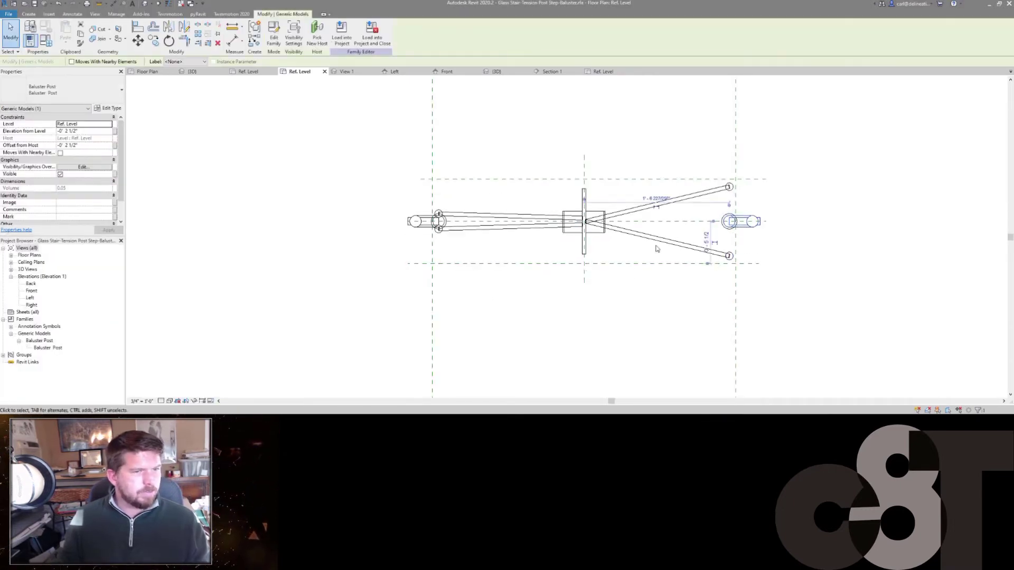
key("ctrl+Tab")
scroll(635, 209, "down", 3)
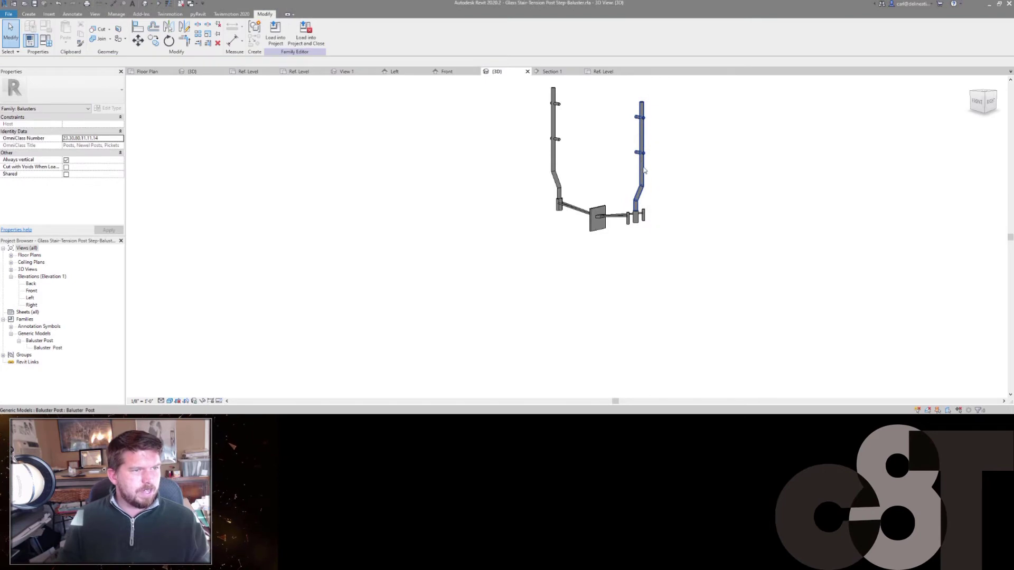
left_click(643, 170)
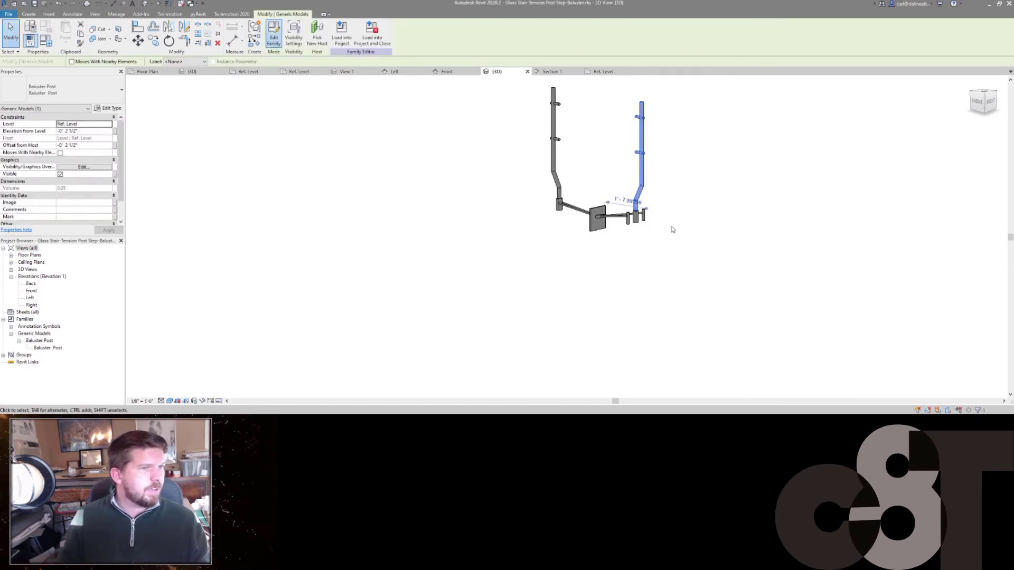
middle_click_drag(664, 236, 691, 272)
scroll(691, 272, "down", 1)
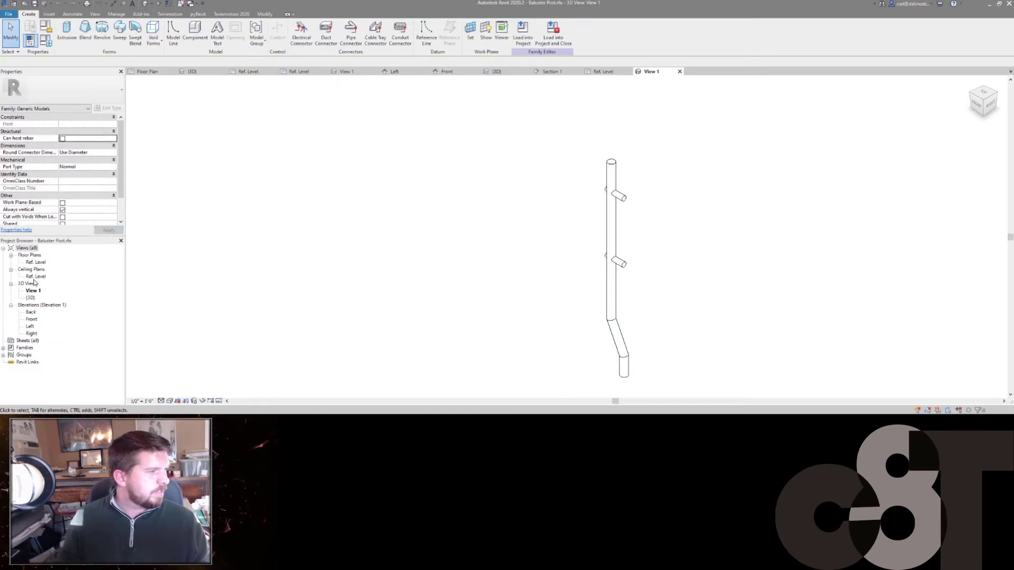
double_click(32, 319)
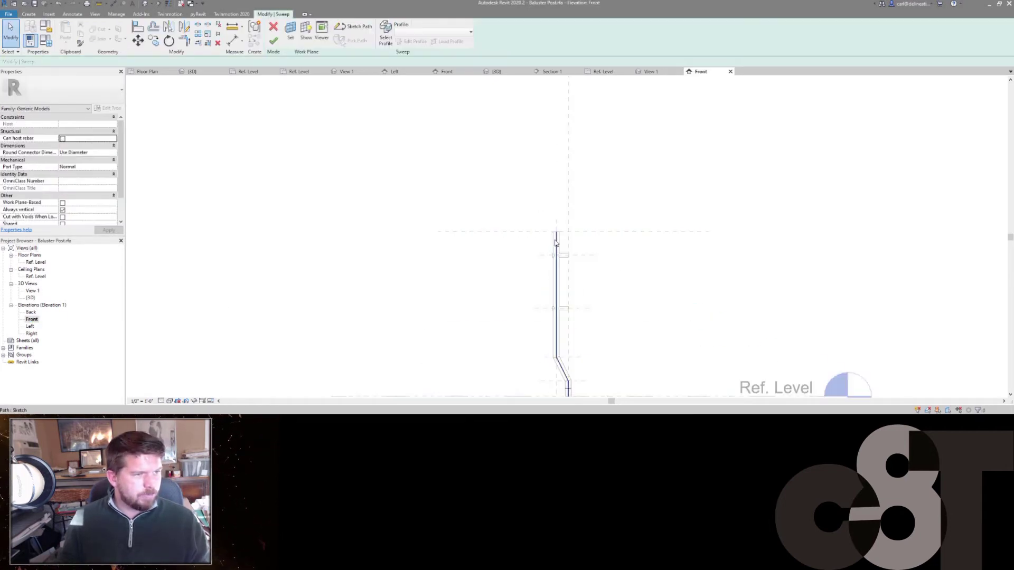
left_click(556, 234)
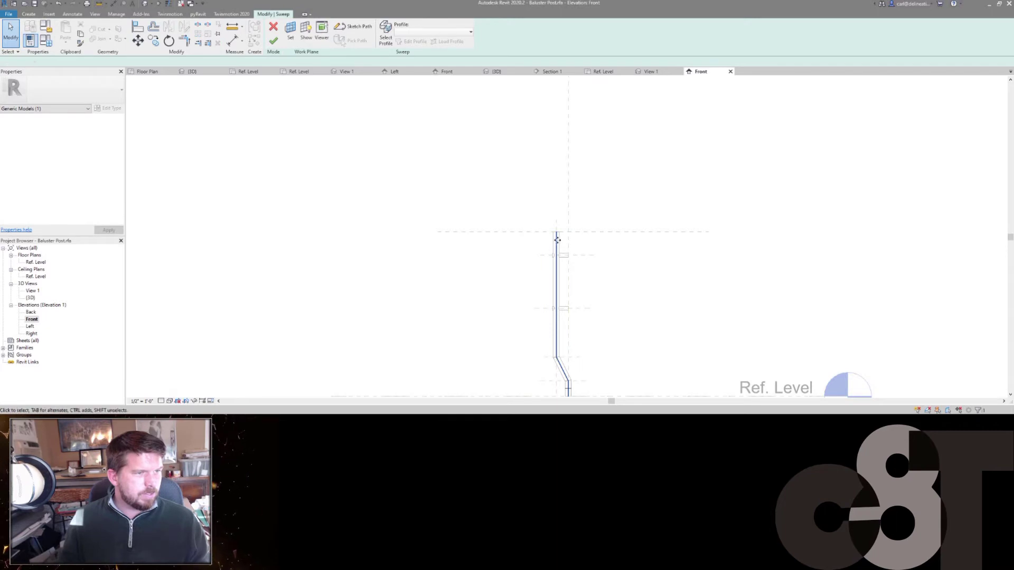
double_click(557, 239)
left_click(557, 233)
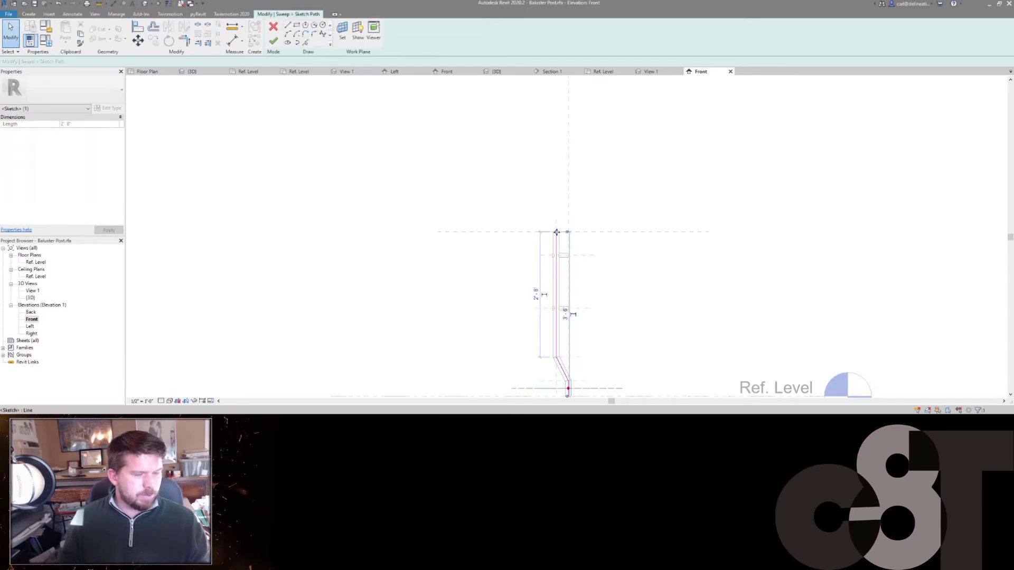
key("Escape")
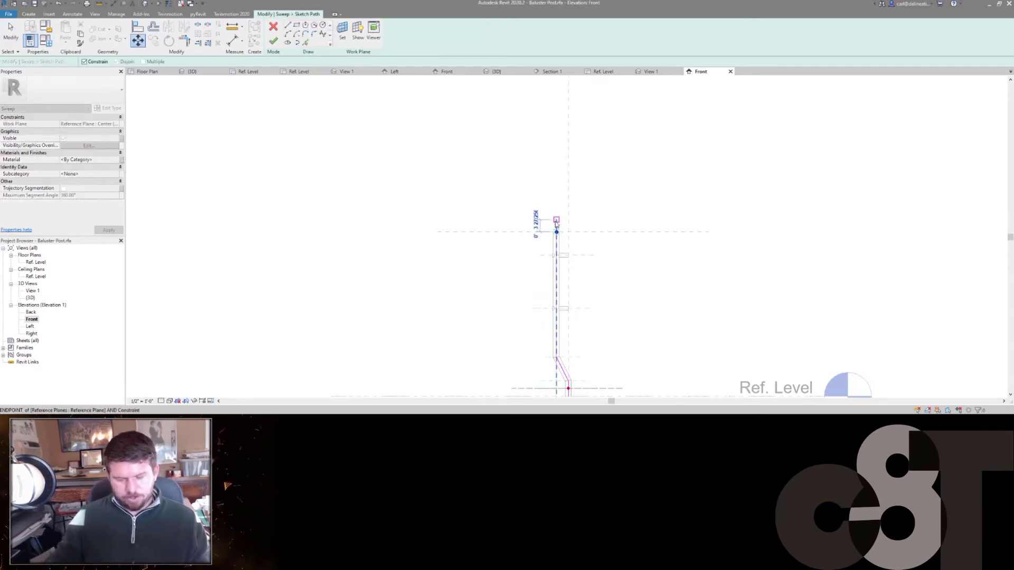
scroll(556, 224, "up", 2)
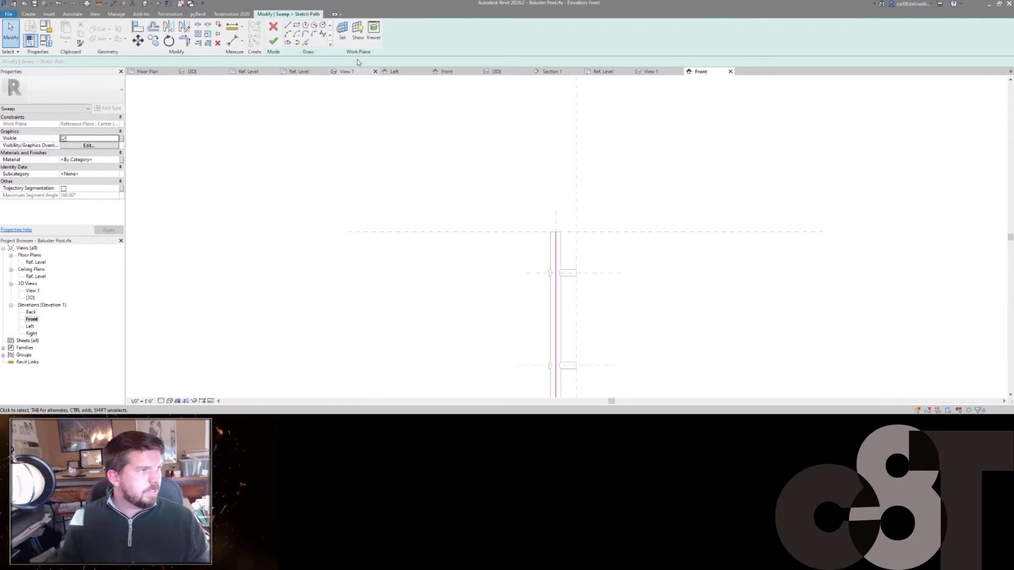
left_click(273, 41)
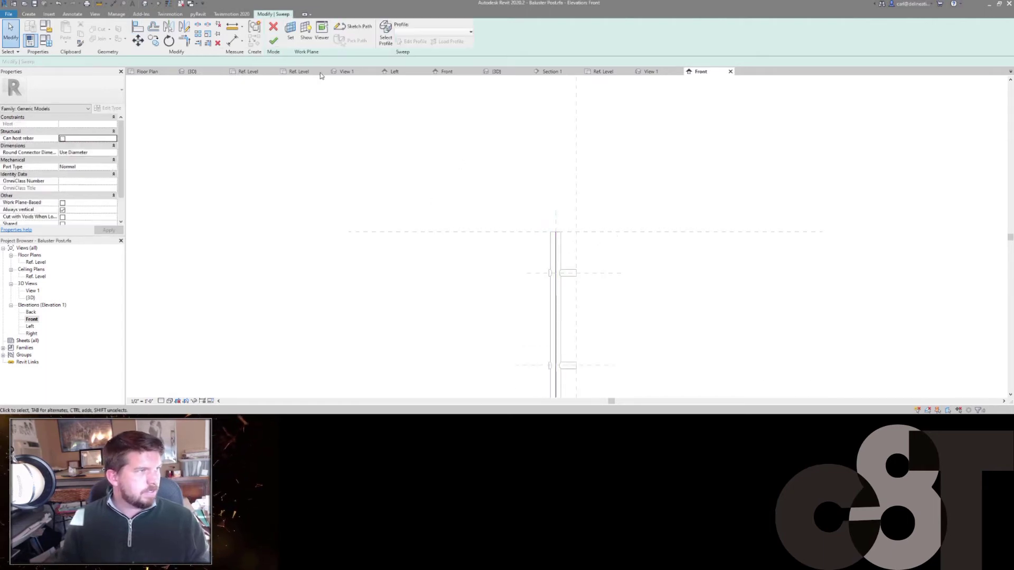
left_click(276, 44)
Move the reference plane at the top of the baluster post up by 0' 2".
left_click(590, 231)
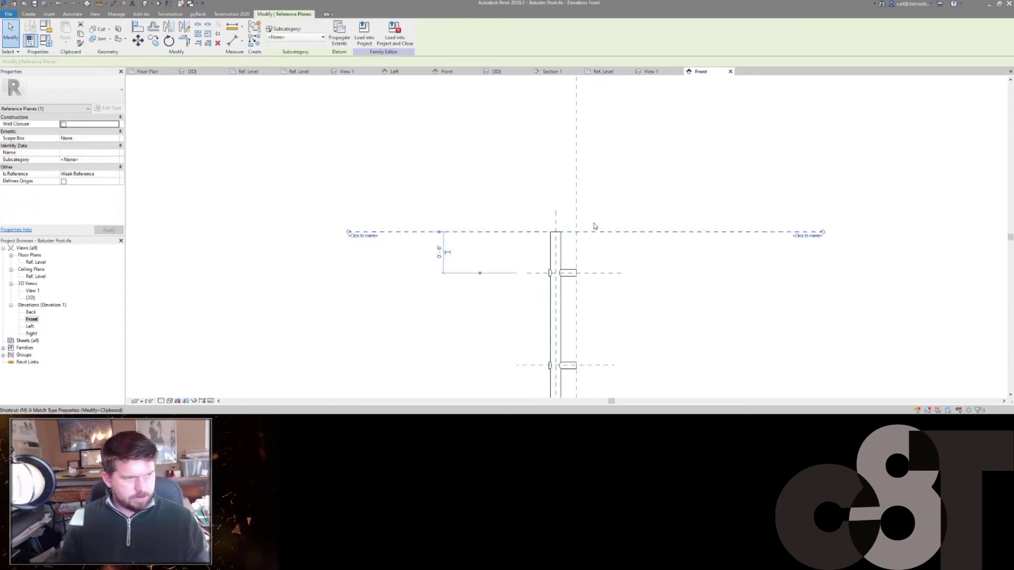
key("m")
key("v")
left_click(595, 215)
type("0 2")
key("Return")
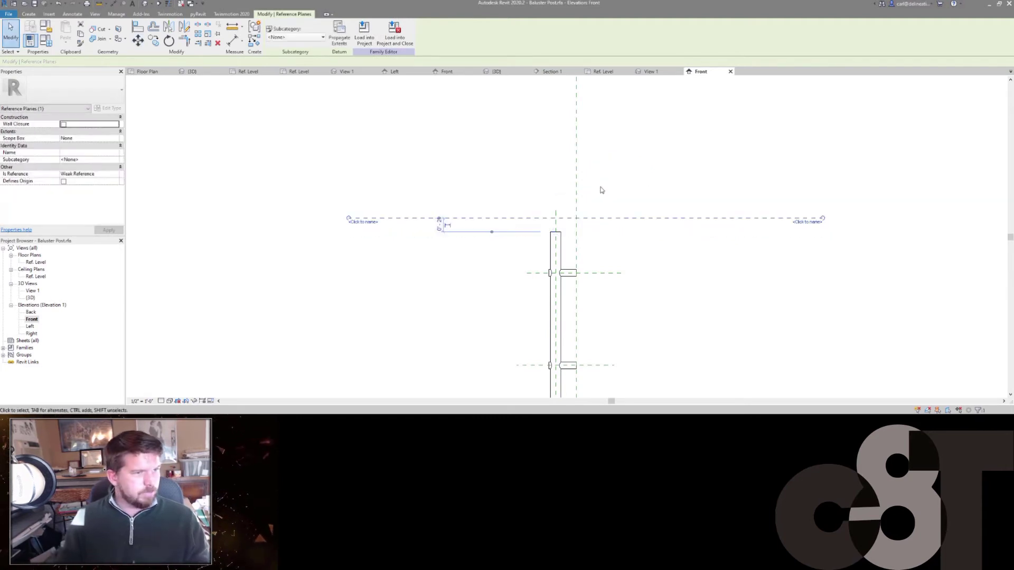
key("Escape")
Extend the upper end of the post's sweep path by 0' 2" to the raised reference plane and finish the sweep.
double_click(557, 234)
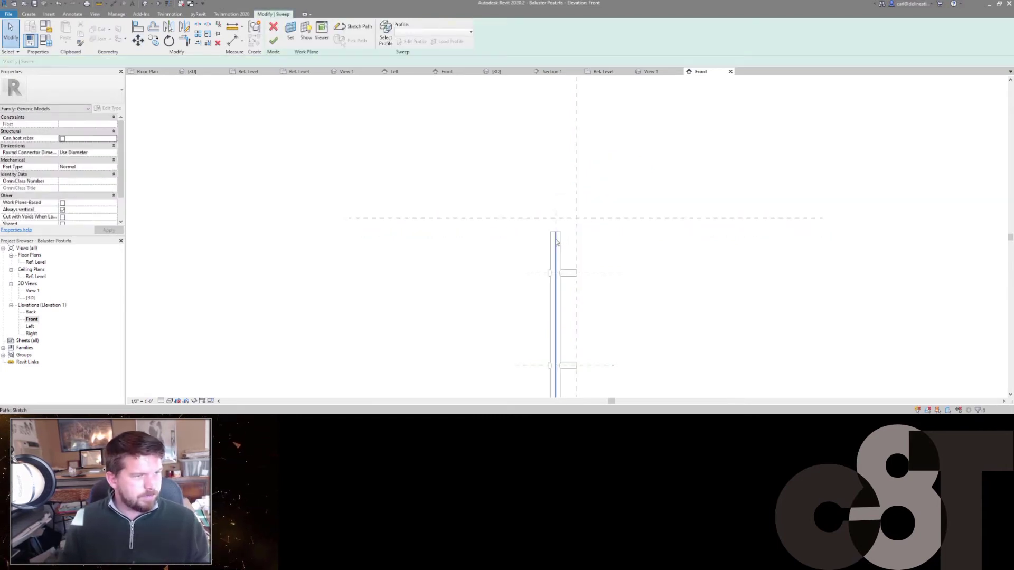
double_click(555, 236)
left_click(556, 236)
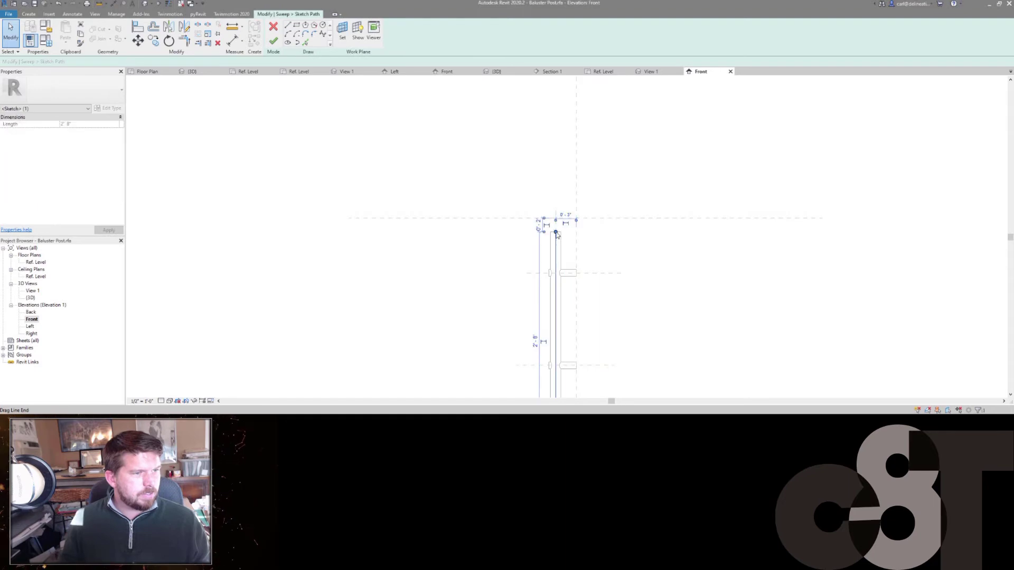
left_click(537, 226)
type("0' 2\"")
key("Return")
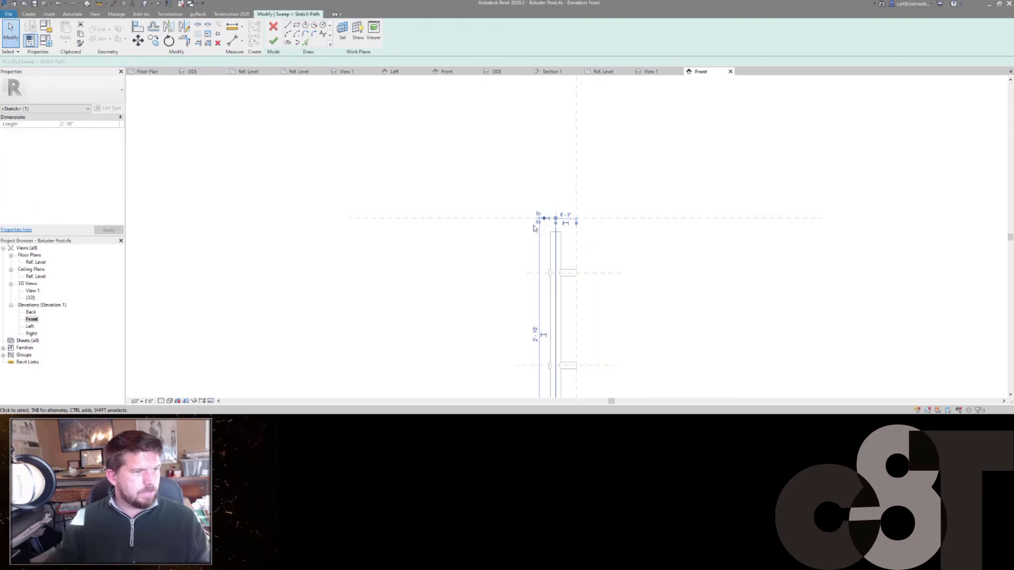
scroll(528, 332, "down", 3)
scroll(528, 332, "up", 3)
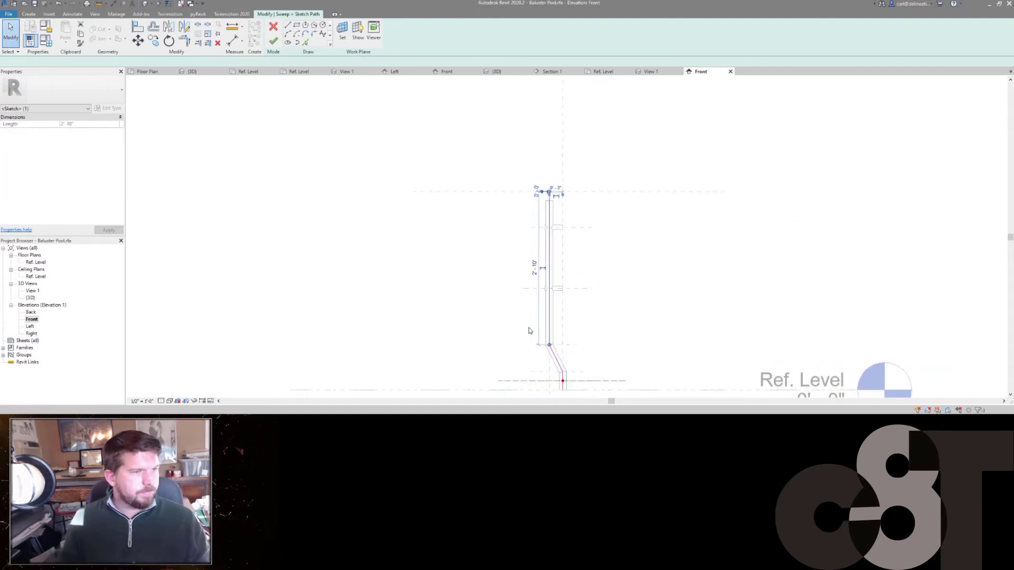
key("f")
key("f")
key("f")
key("f")
middle_click_drag(529, 187, 534, 179)
key("Escape")
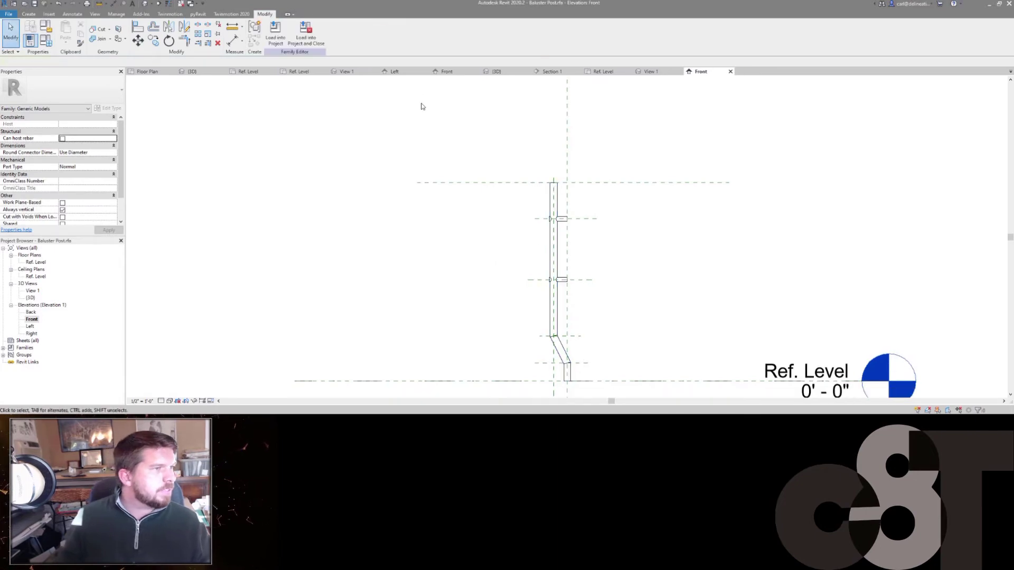
Measure the vertical gap between the lowest baluster's top and the top rail in the stair project's Section 1 view.
left_click(551, 71)
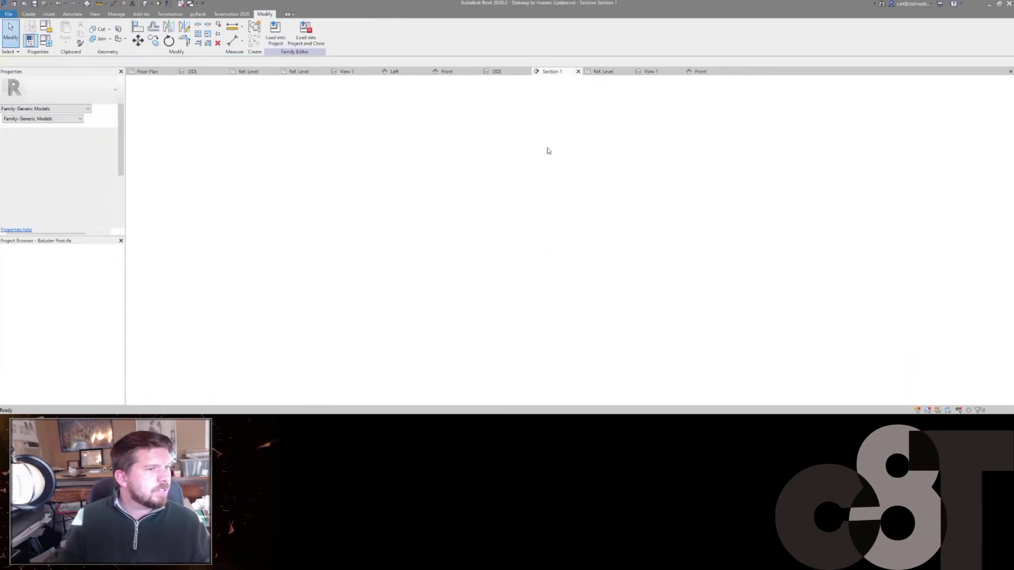
scroll(546, 222, "up", 6)
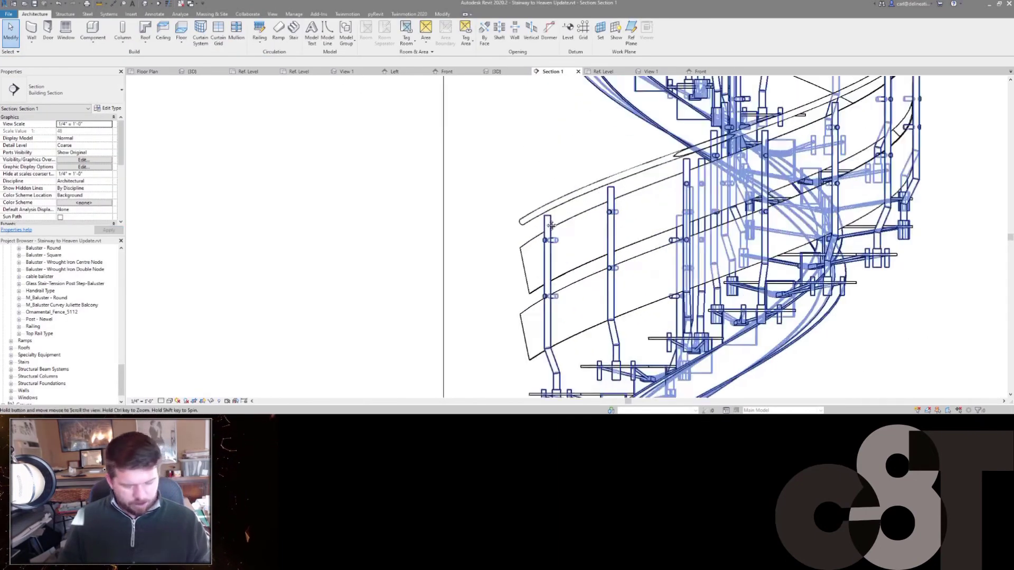
key("m")
left_click(549, 214)
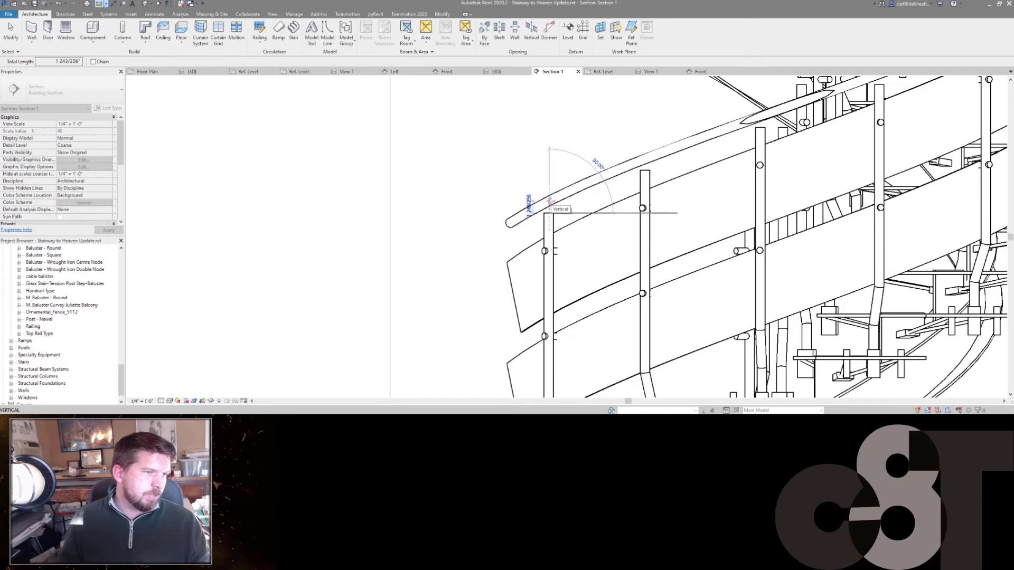
key("Escape")
key("Escape")
scroll(548, 190, "down", 3)
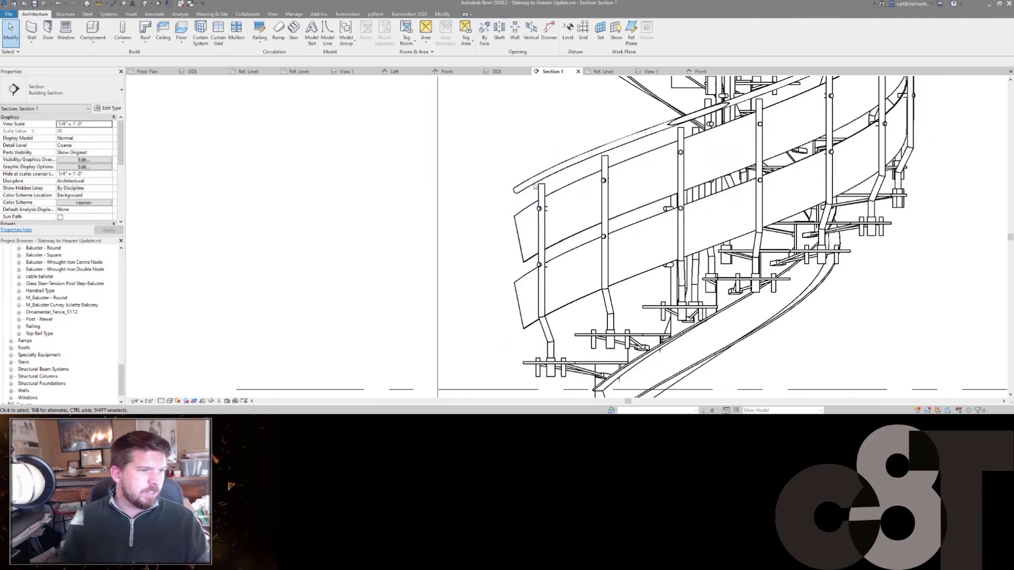
Measure down from the upper and lower glass panel supports on the lowest baluster in Section 1, then return to the Baluster Post front elevation.
scroll(547, 185, "up", 4)
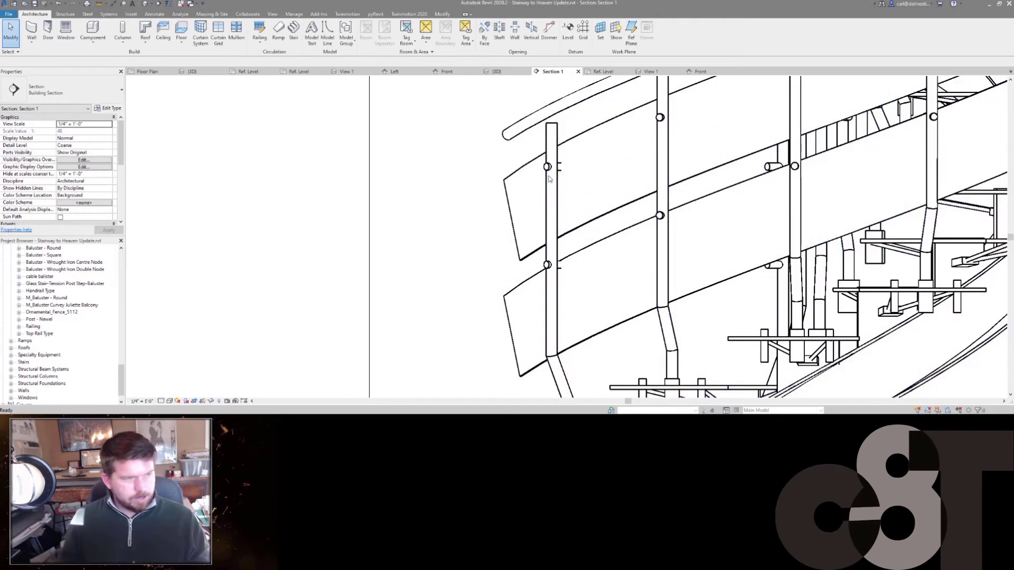
key("m")
left_click(548, 167)
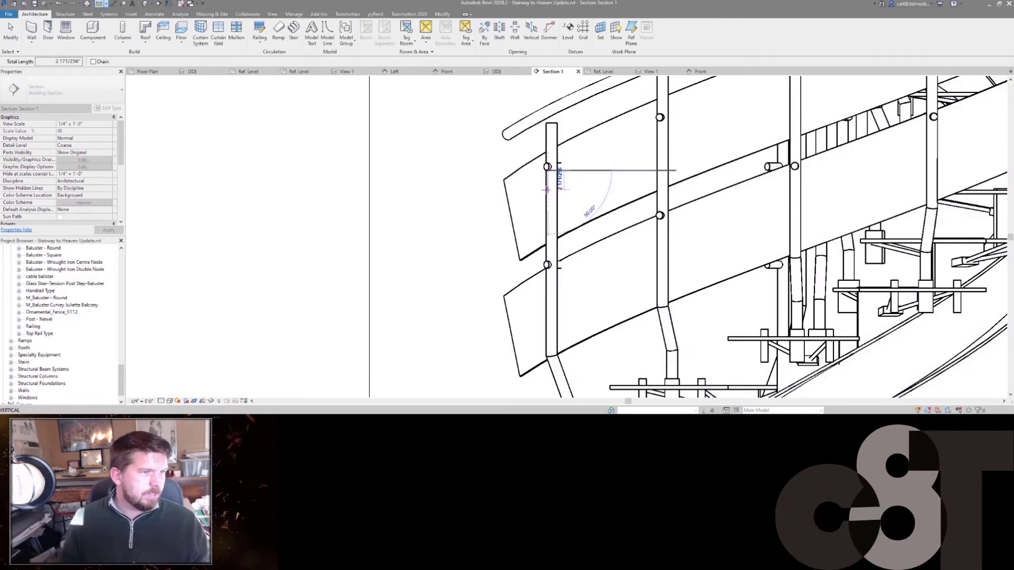
key("Escape")
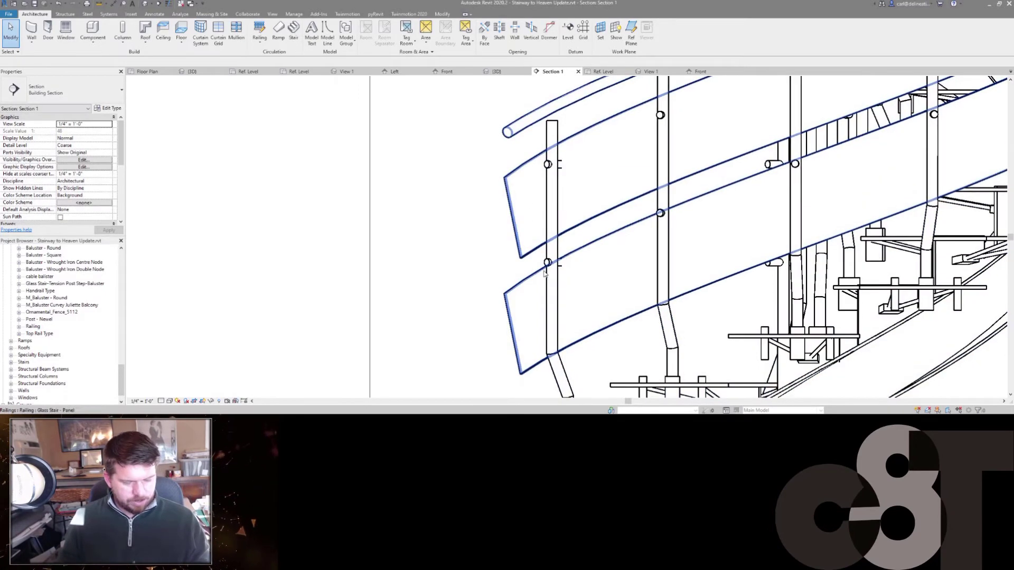
left_click(547, 266)
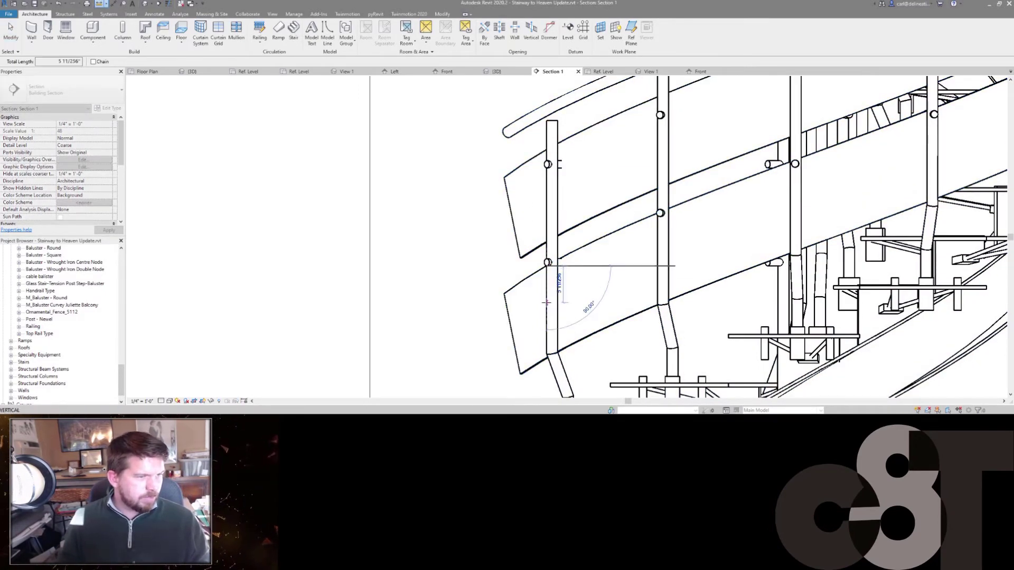
key("Escape")
key("Escape")
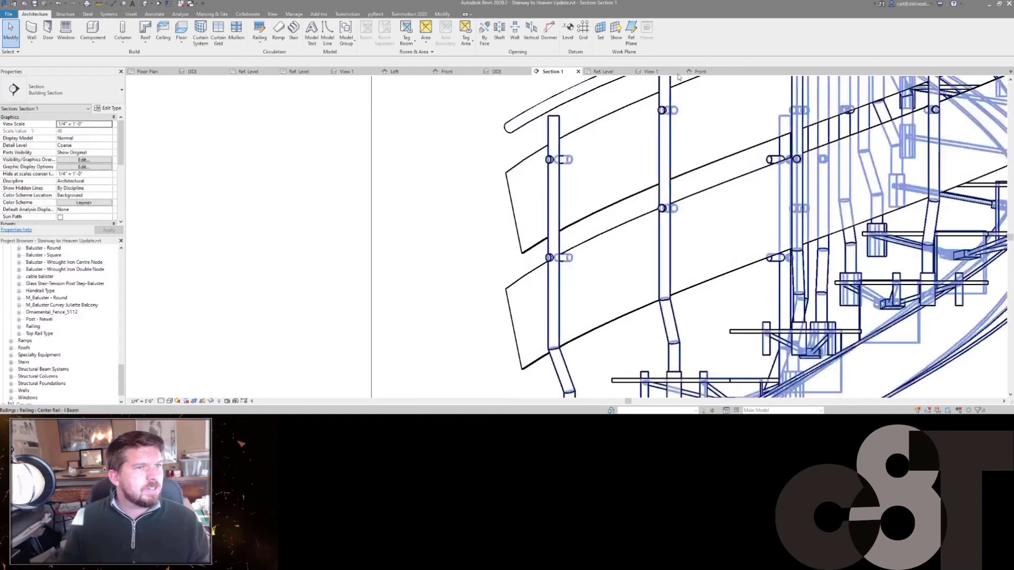
left_click(698, 71)
scroll(575, 227, "up", 4)
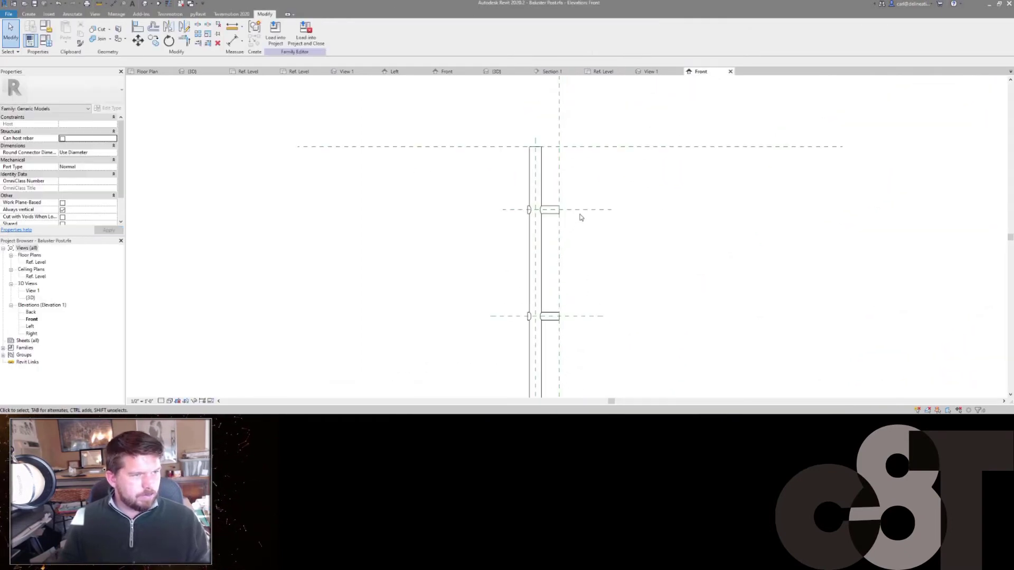
scroll(580, 212, "down", 1)
Try to move the Upper Glass Panel Support reference plane down by 2" with Disjoin enabled.
left_click(579, 210)
middle_click_drag(578, 247, 576, 208)
scroll(576, 203, "down", 1)
key("m")
key("v")
left_click(600, 160)
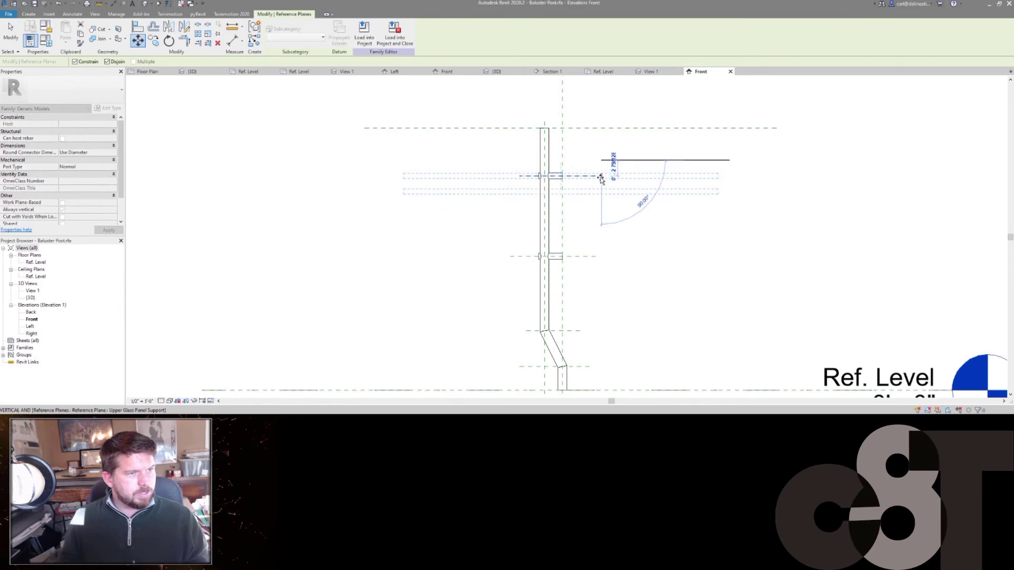
type("2\"")
key("Return")
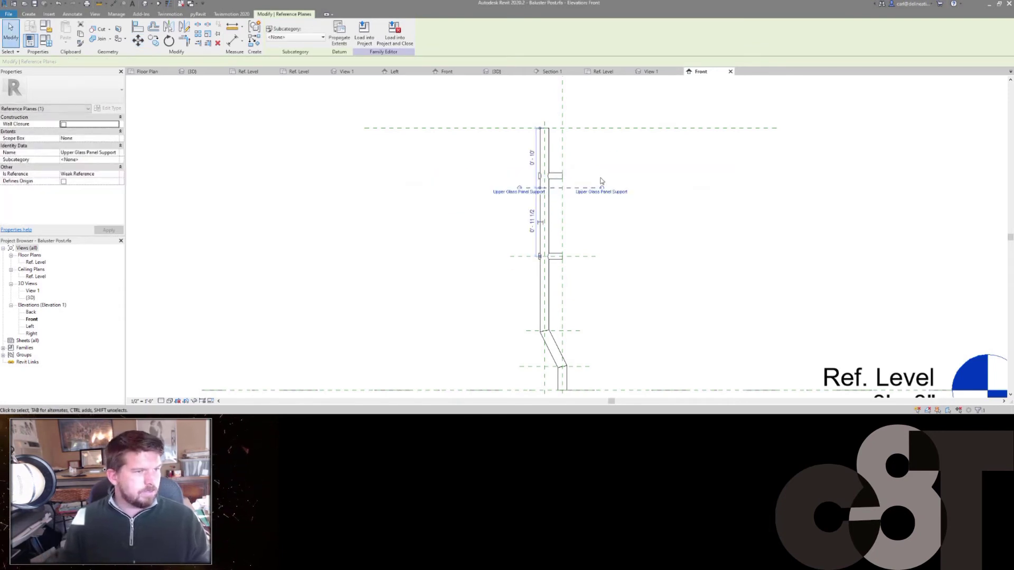
left_click(575, 258)
left_click(576, 221)
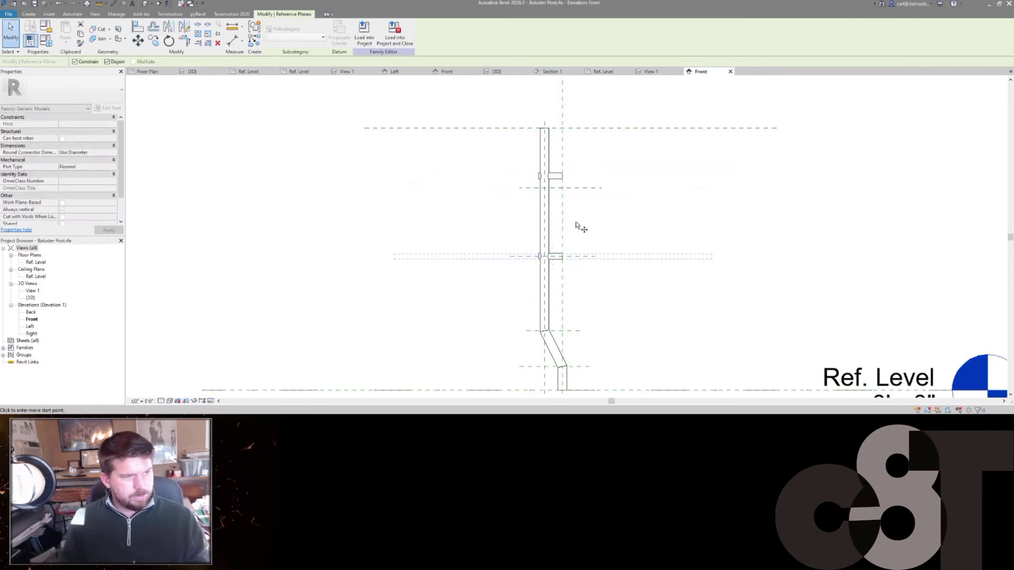
key("ctrl+z")
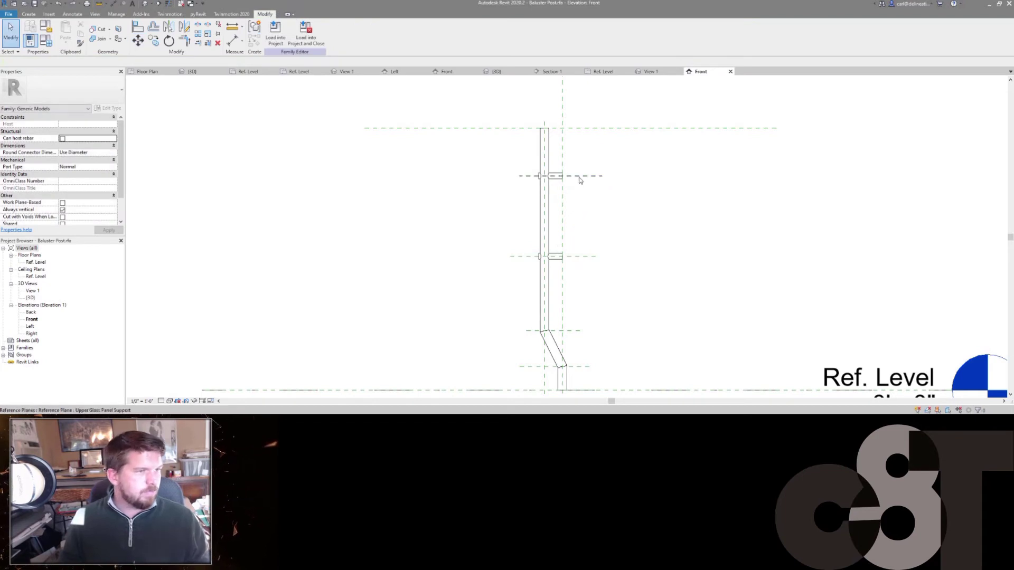
Move the Upper Glass Panel Support reference plane down by 2" with Disjoin turned off, so the support follows.
left_click(580, 180)
key("m")
key("v")
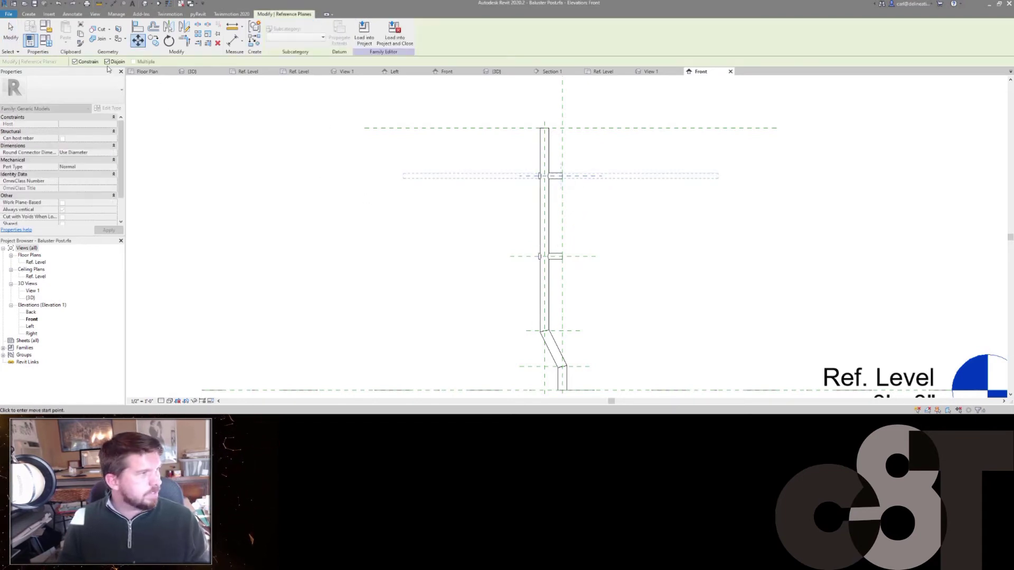
left_click(581, 186)
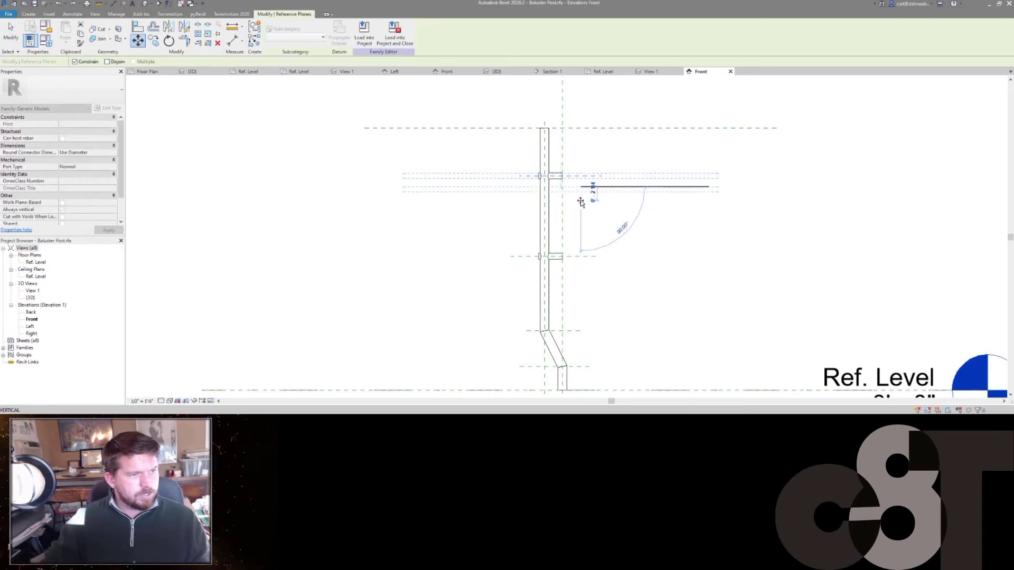
key("Return")
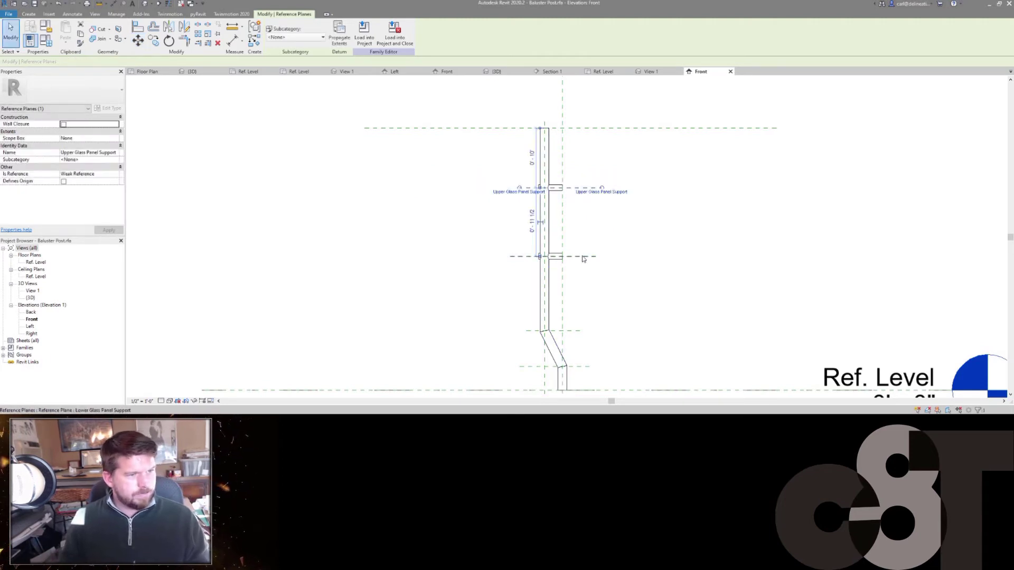
Move the Lower Glass Panel Support reference plane and its support down by 5".
left_click(585, 257)
key("m")
key("v")
left_click(591, 220)
type("5\"")
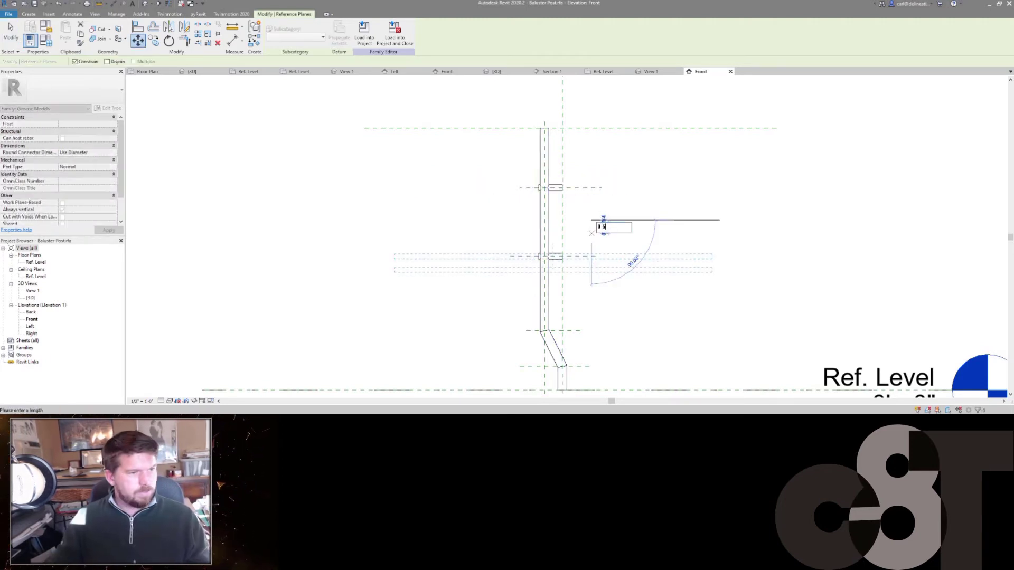
key("Return")
left_click(591, 234)
middle_click_drag(572, 136, 552, 133)
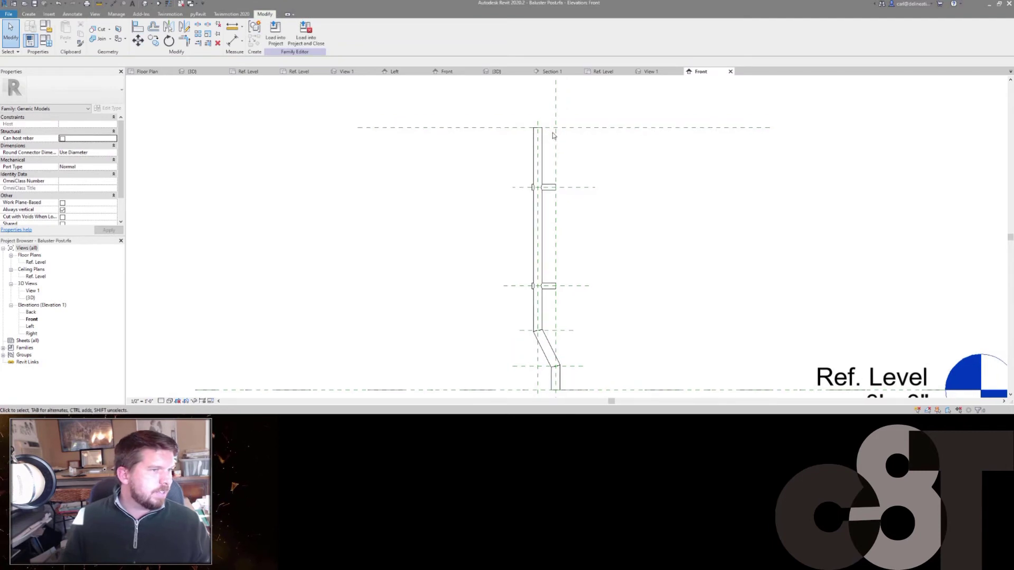
Shorten the upper end of the post's sweep path to slightly below the top reference plane and finish the sweep.
double_click(541, 133)
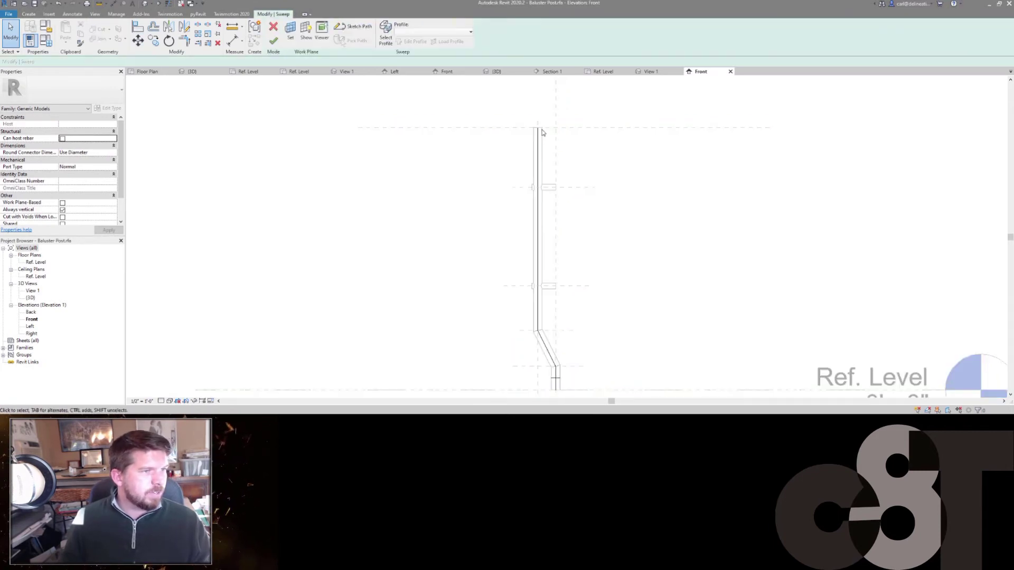
double_click(540, 133)
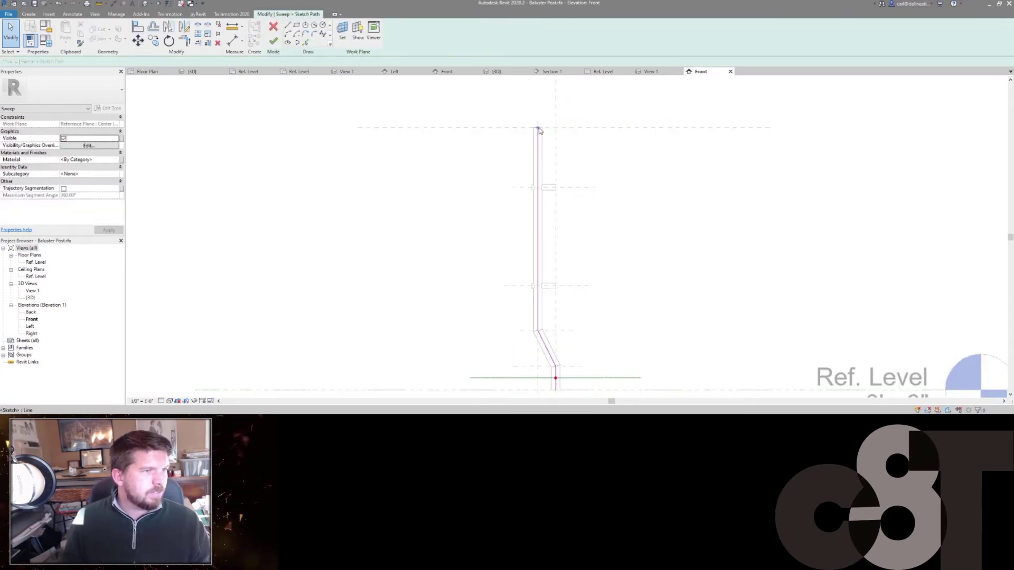
left_click(539, 132)
key("m")
key("v")
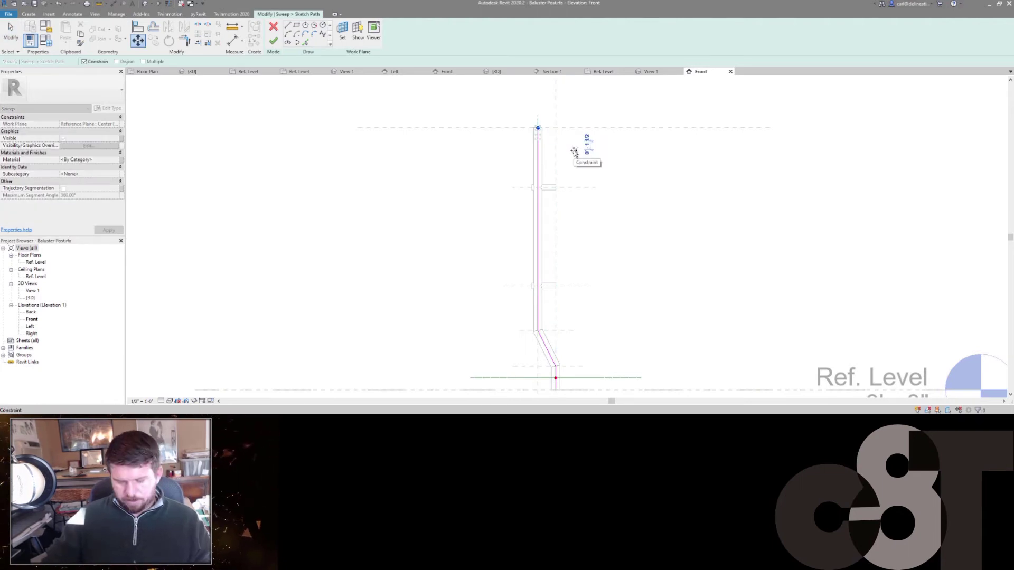
key("Escape")
key("Escape")
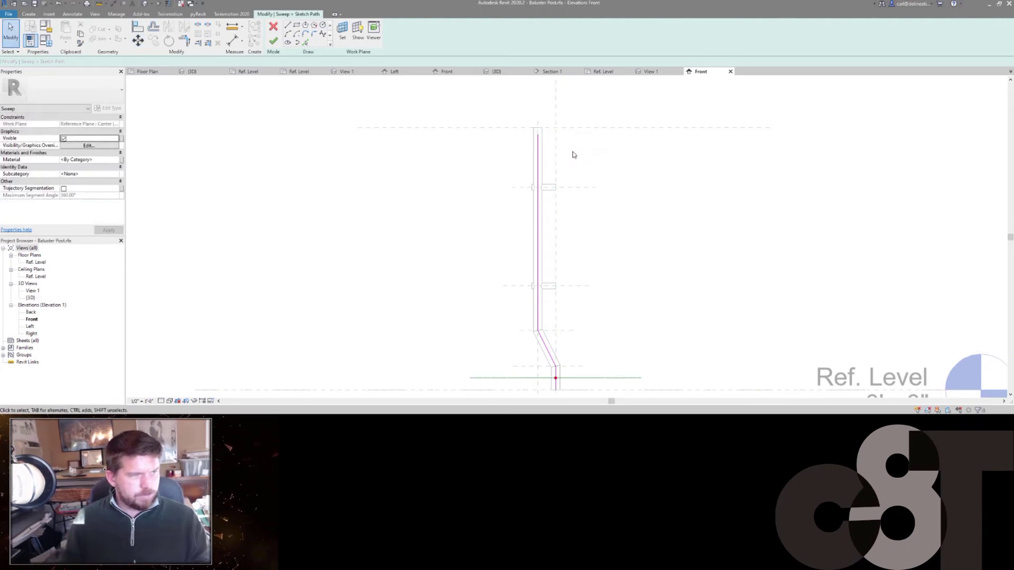
key("f")
key("f")
key("f")
key("f")
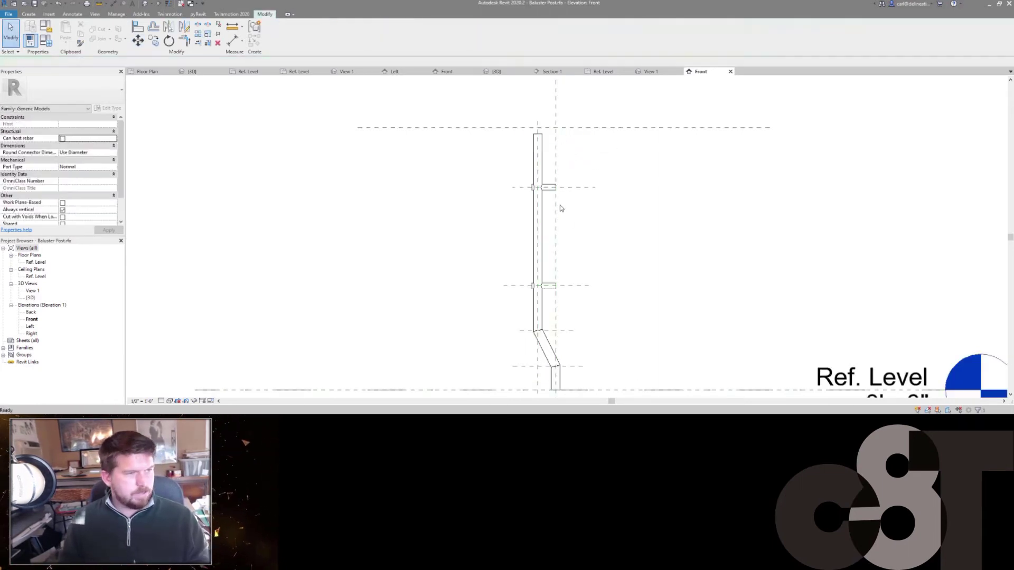
Load the edited Baluster Post into only Glass Stair-Tension Post Step-Baluster.rfa, overwriting the existing version.
scroll(566, 238, "down", 3)
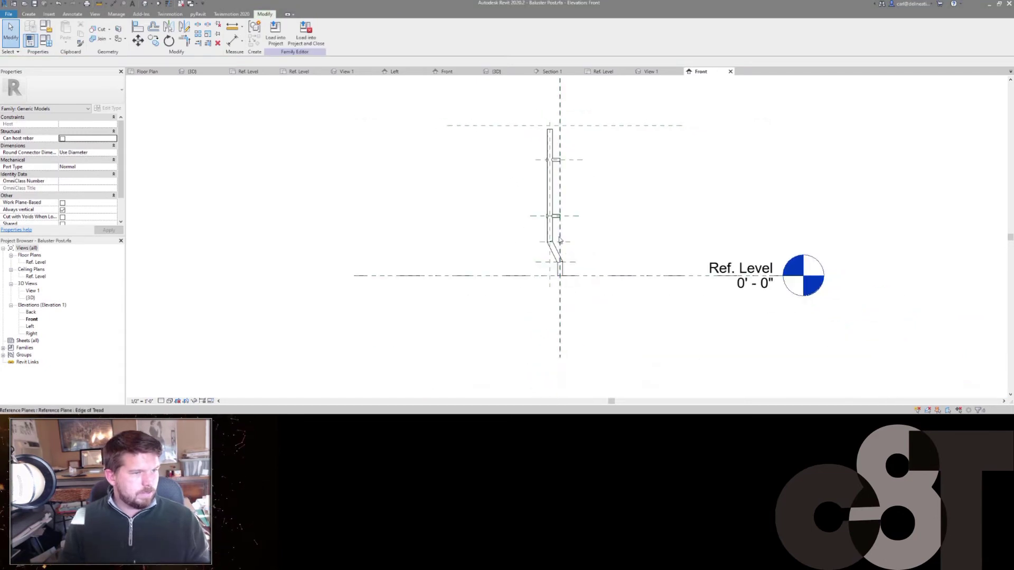
left_click(283, 40)
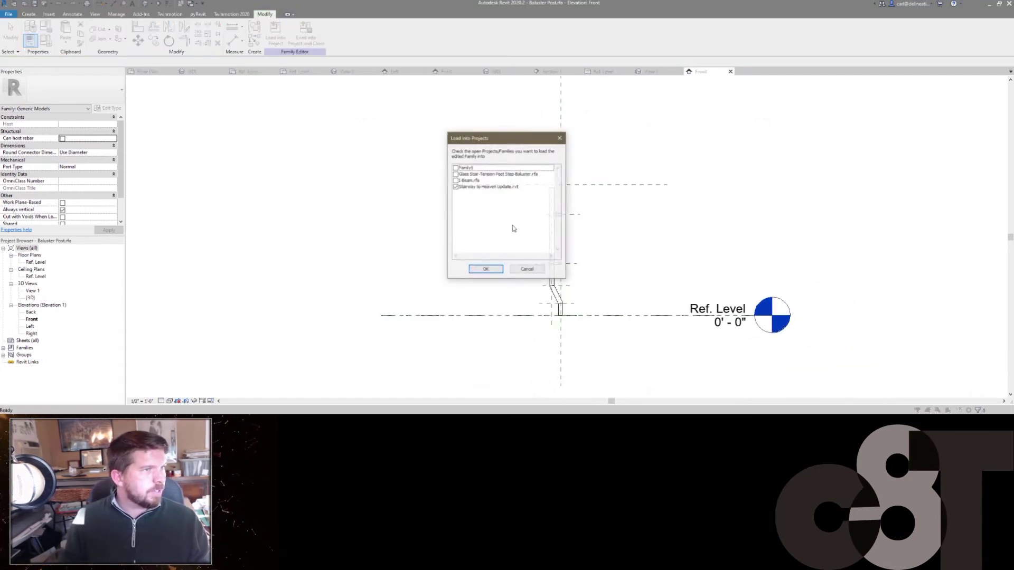
left_click(456, 188)
left_click(455, 174)
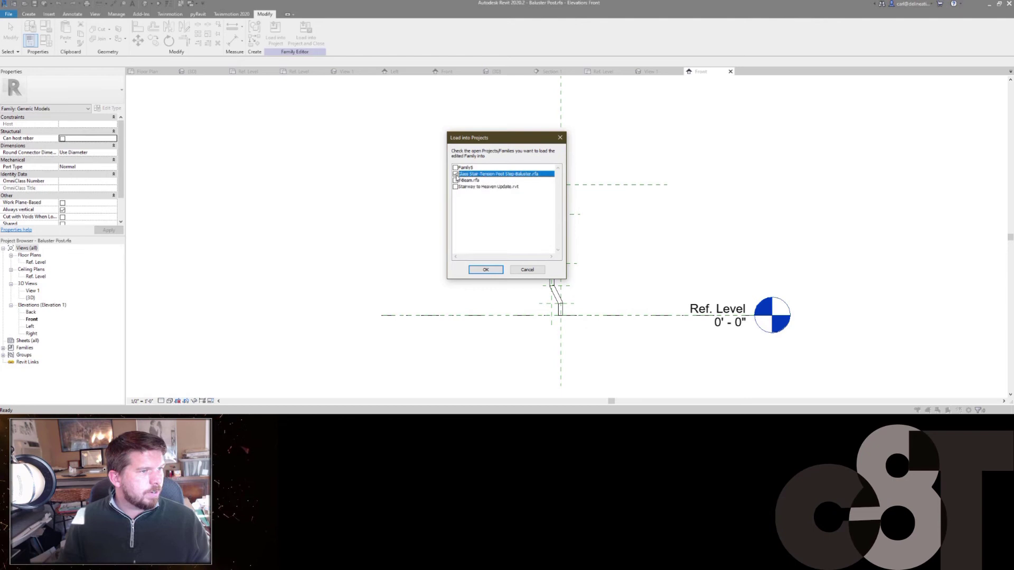
left_click(499, 268)
left_click(492, 201)
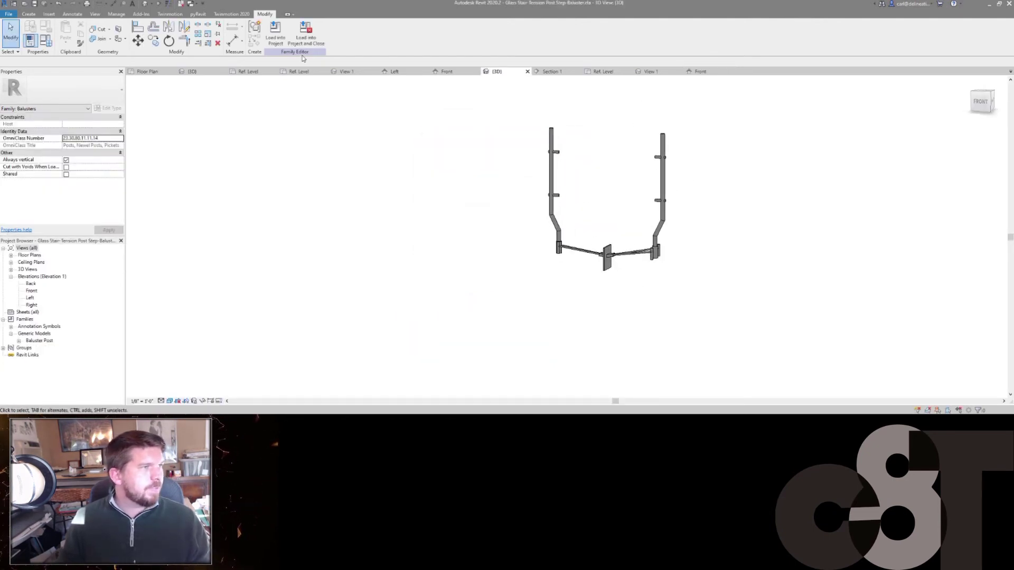
Open the baluster family's Left elevation and examine the post's top and base against the Baluster Height and level reference planes.
left_click(306, 33)
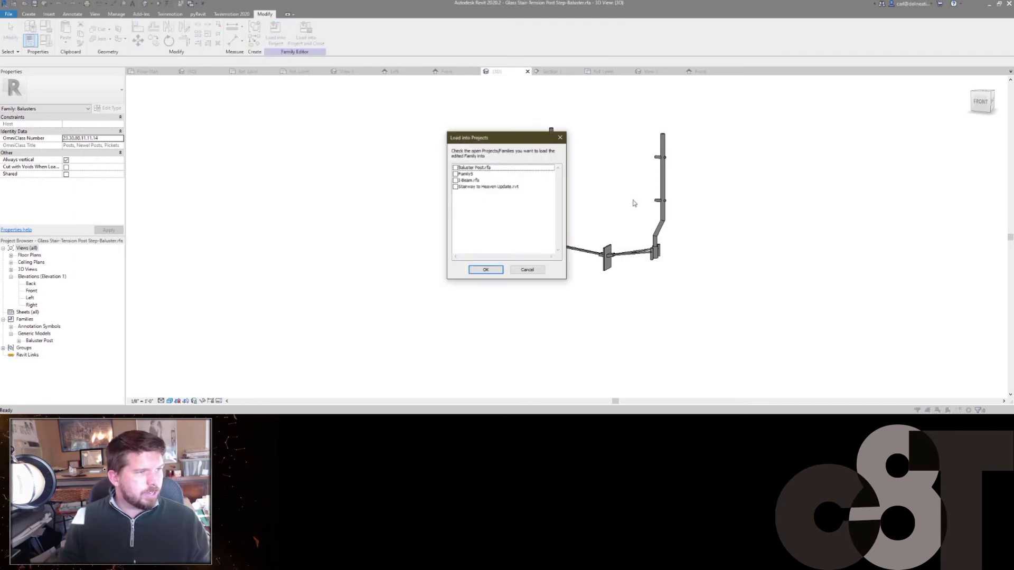
left_click(526, 272)
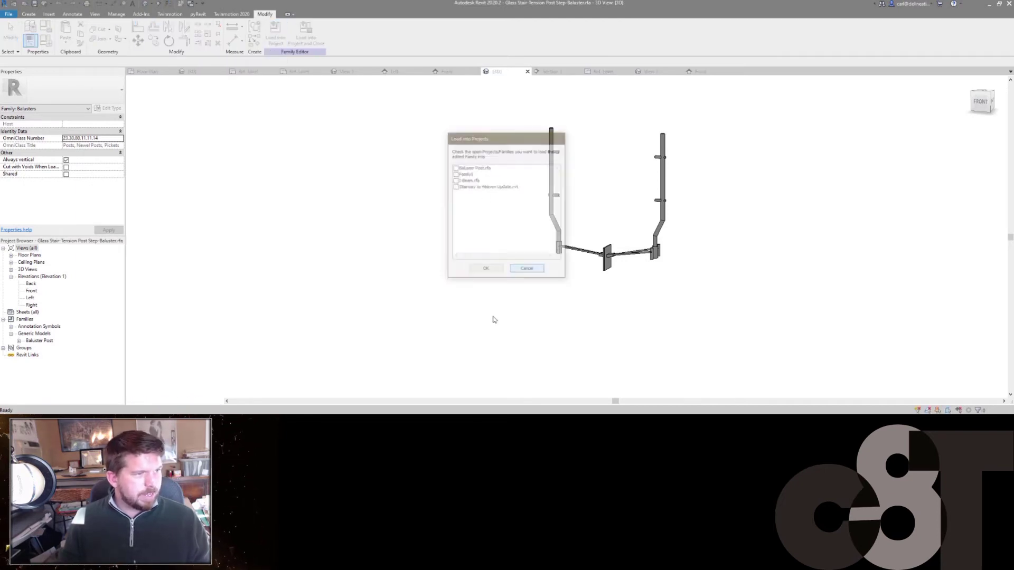
scroll(640, 277, "down", 1)
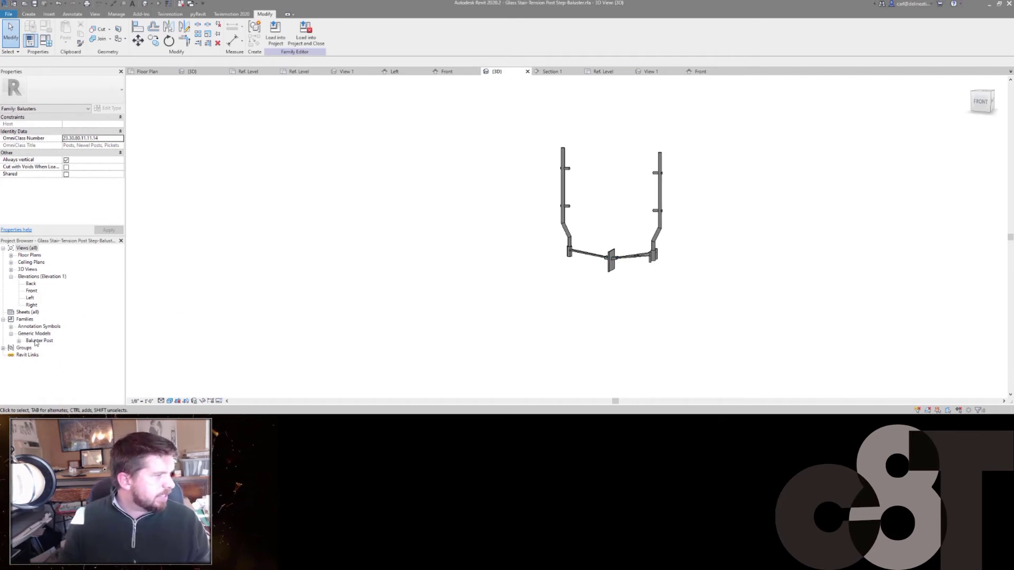
double_click(30, 297)
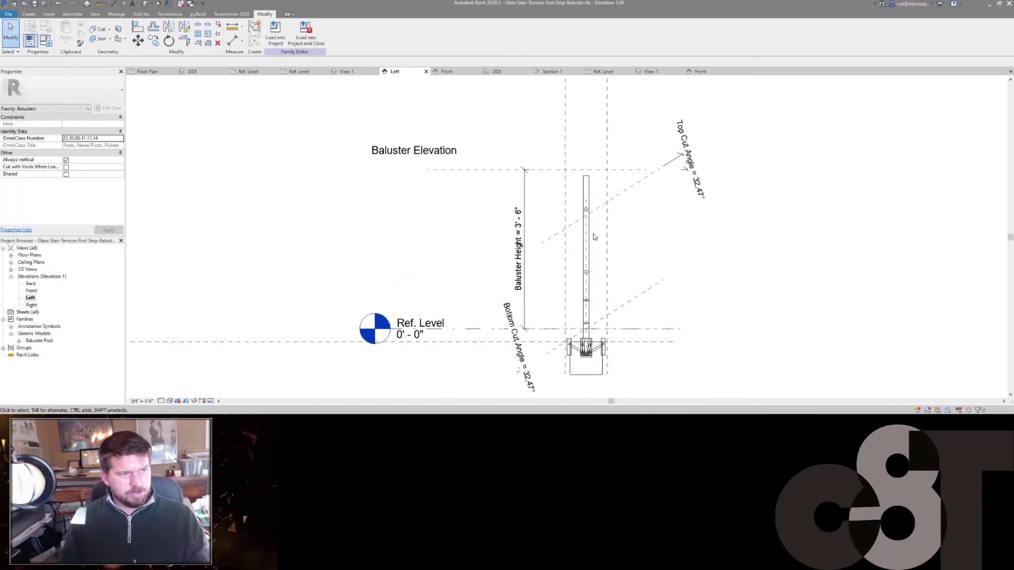
scroll(602, 150, "down", 3)
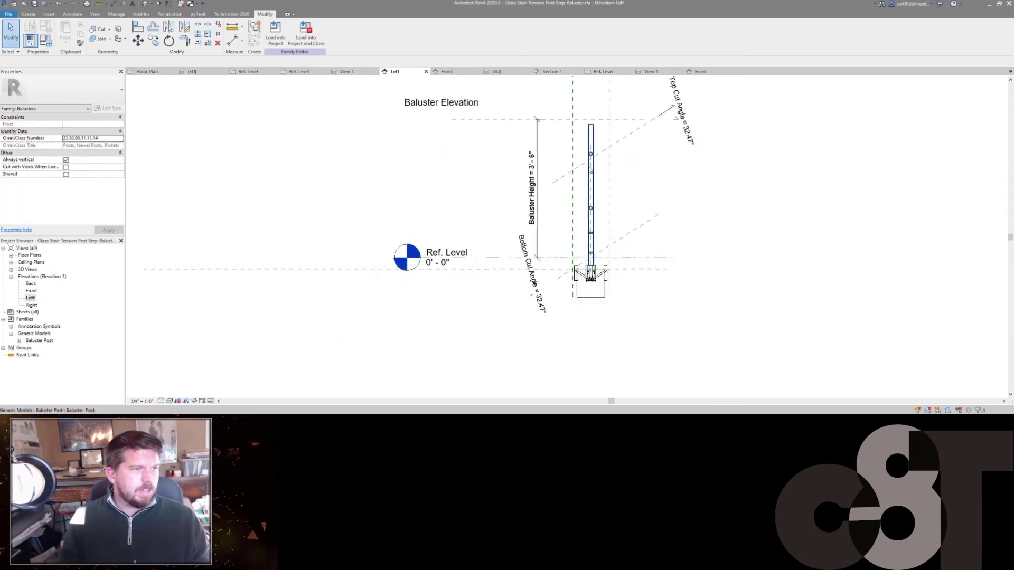
middle_click_drag(594, 156, 594, 208)
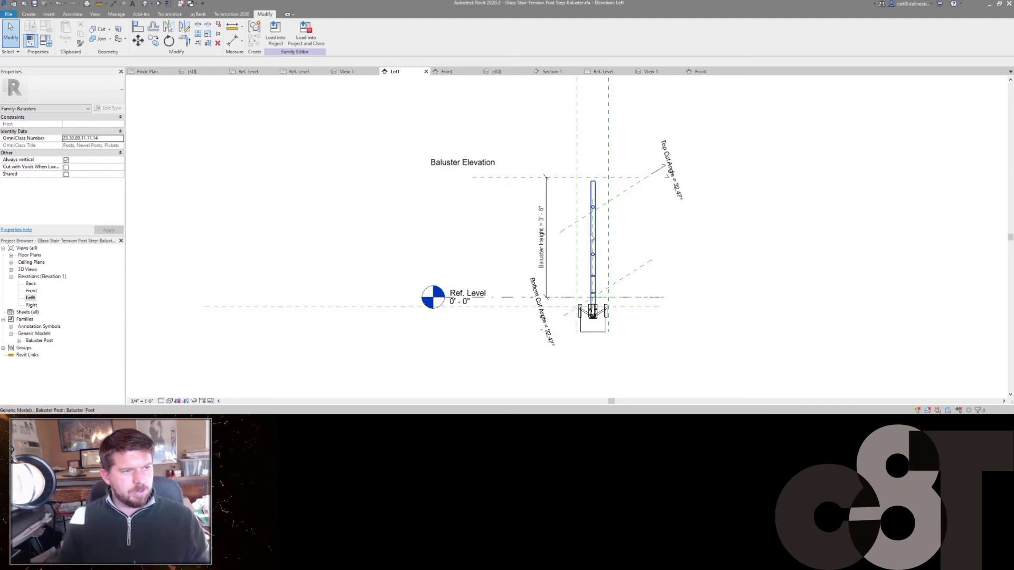
scroll(589, 209, "up", 3)
scroll(589, 209, "down", 2)
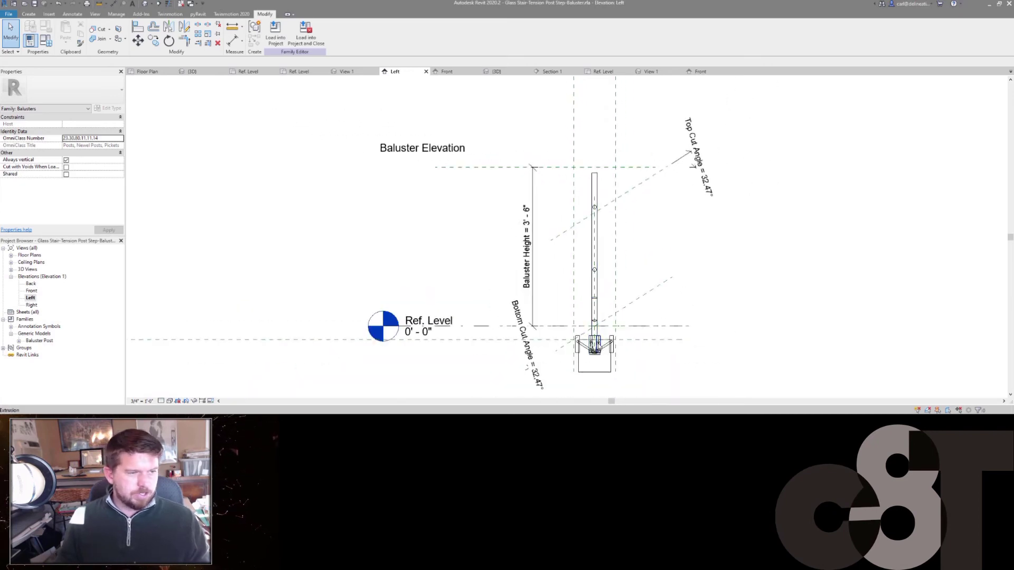
scroll(595, 343, "up", 3)
scroll(606, 292, "down", 2)
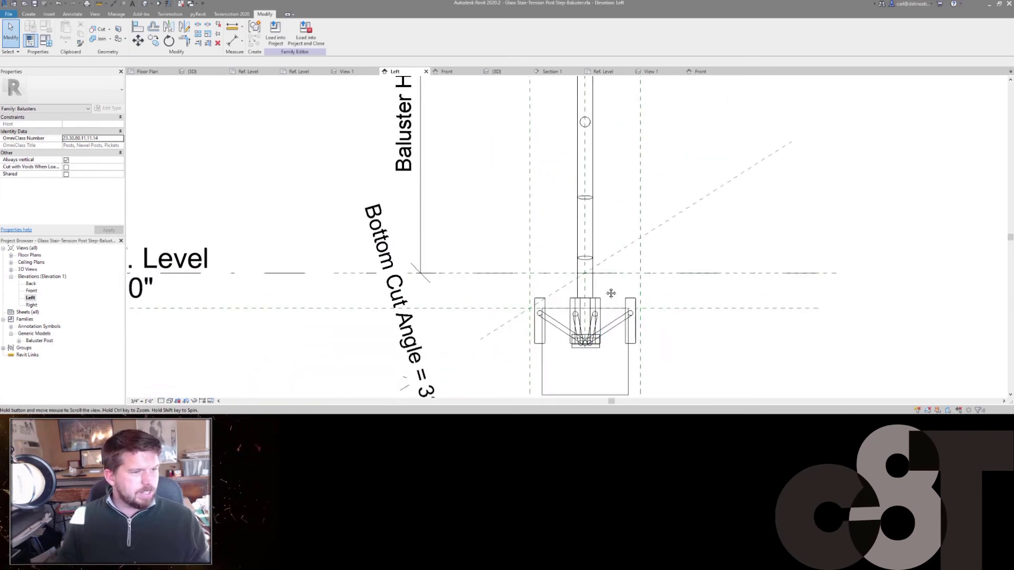
scroll(570, 296, "down", 2)
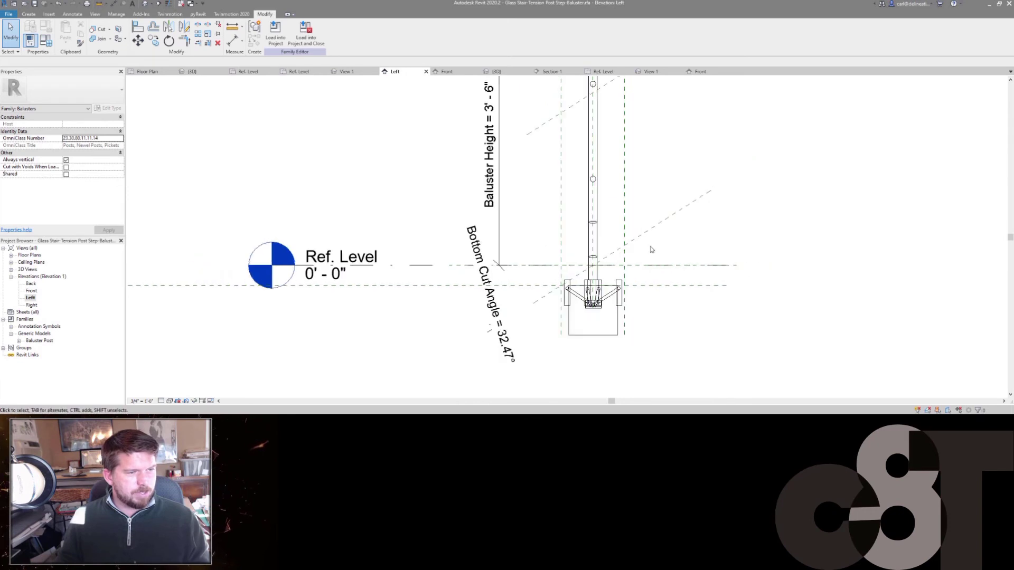
scroll(600, 209, "down", 1)
scroll(590, 205, "up", 2)
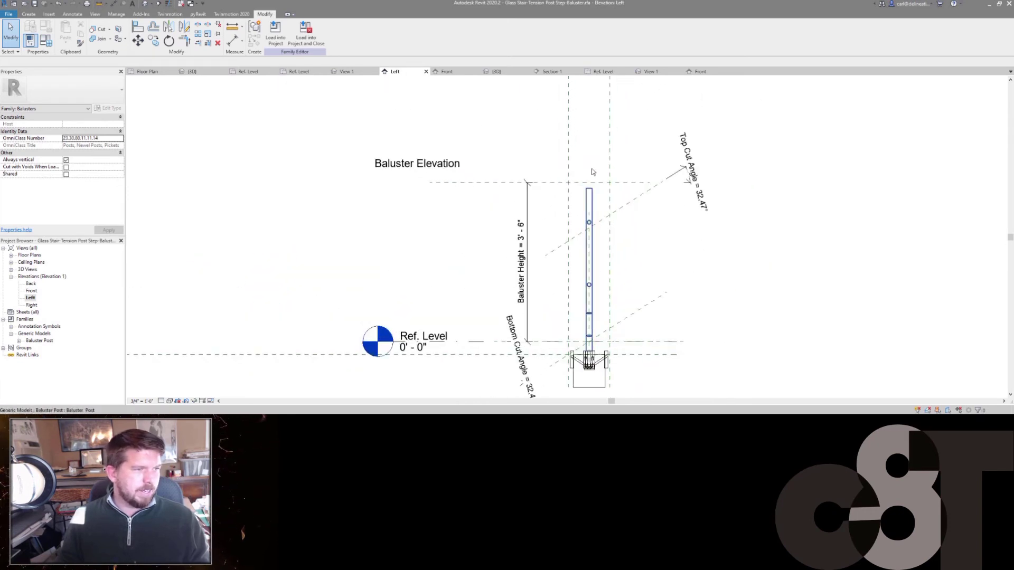
Try to move the baluster family's Top reference plane upward.
left_click(547, 184)
mouse_move(548, 151)
left_mouse_down()
mouse_move(546, 129)
mouse_move(546, 199)
mouse_move(549, 154)
mouse_move(550, 165)
left_mouse_up()
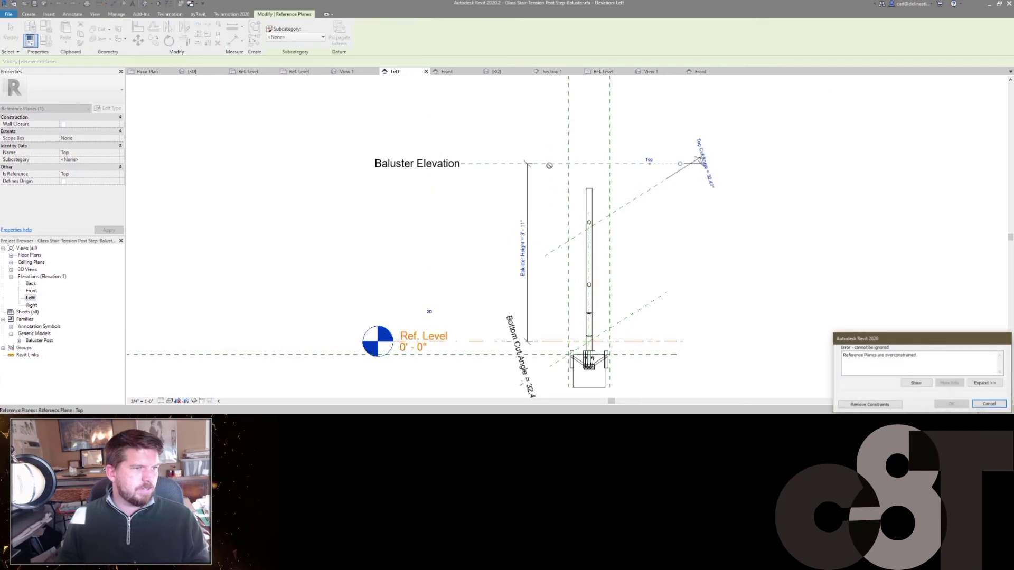
key("Escape")
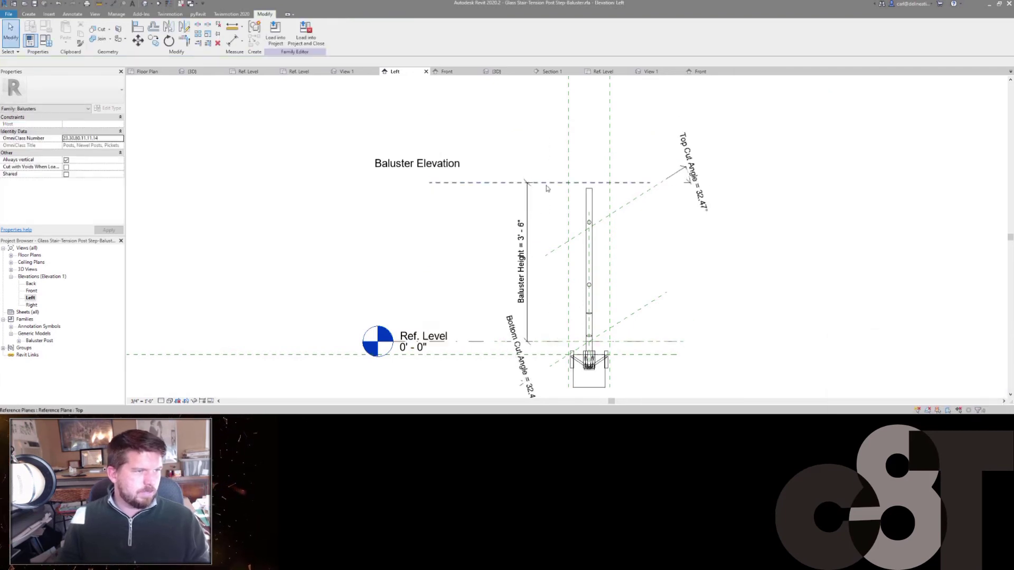
middle_click_drag(564, 327, 556, 249)
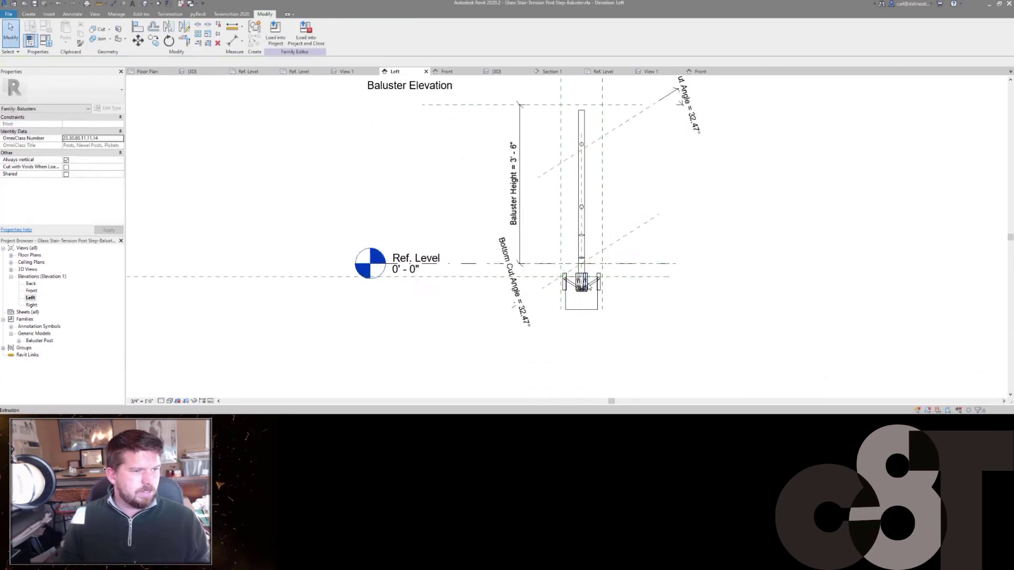
left_click(562, 308)
left_click(542, 212)
middle_click_drag(542, 210, 545, 283)
scroll(544, 283, "down", 3)
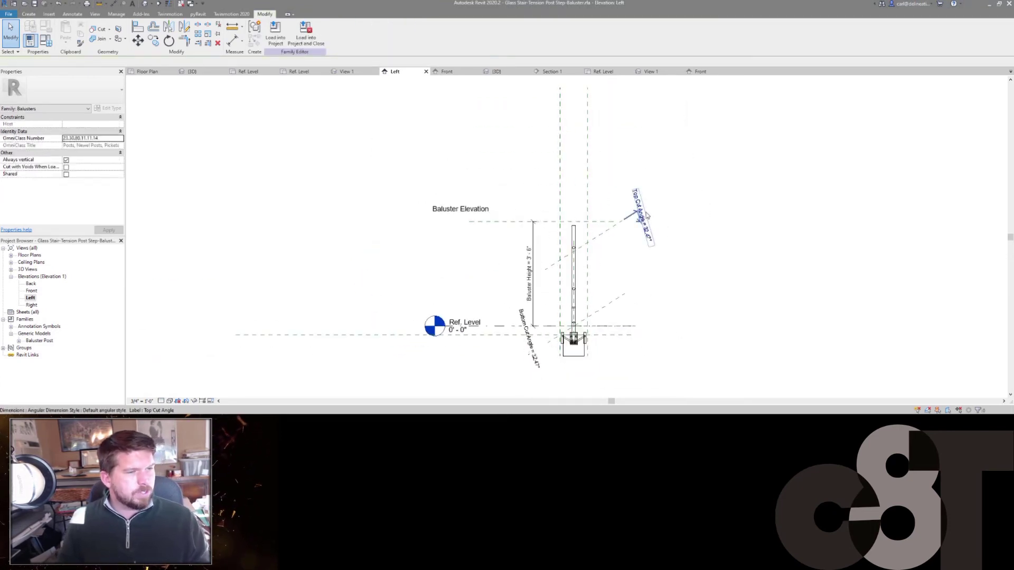
scroll(632, 204, "down", 2)
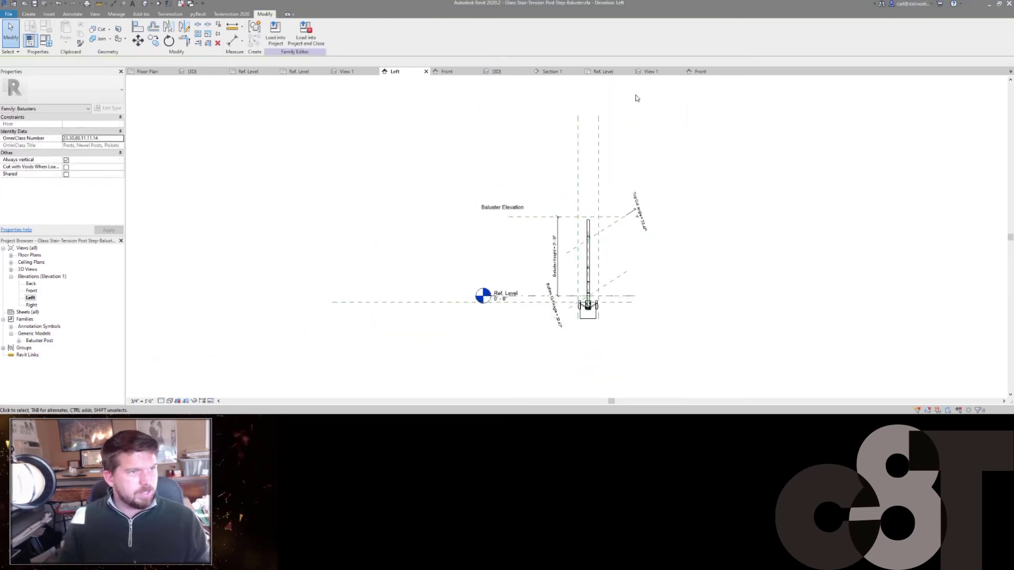
Load the baluster family into Stairway to Heaven Update.rvt, overwriting the existing version and its parameter values.
left_click(267, 46)
left_click(461, 188)
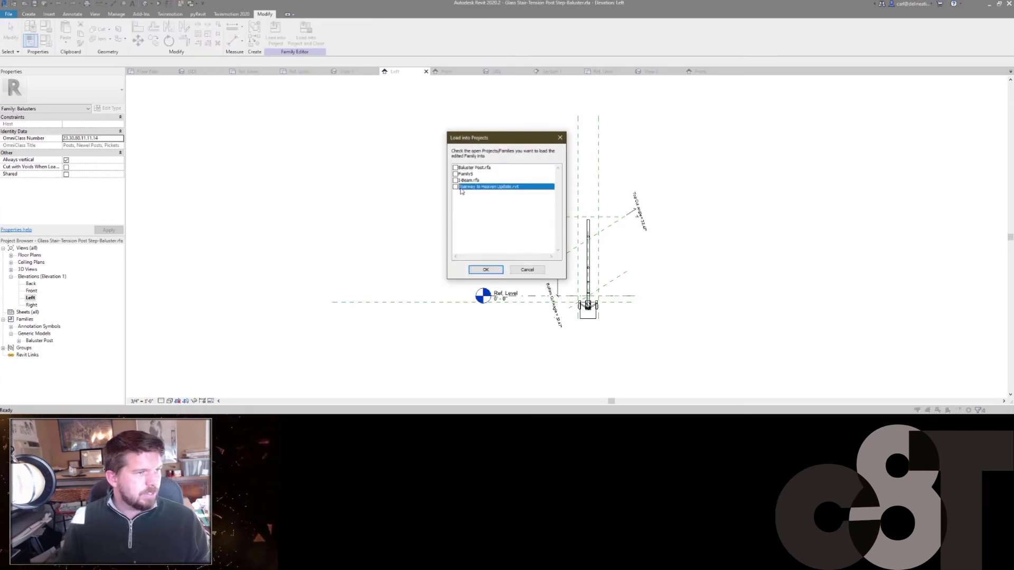
left_click(487, 270)
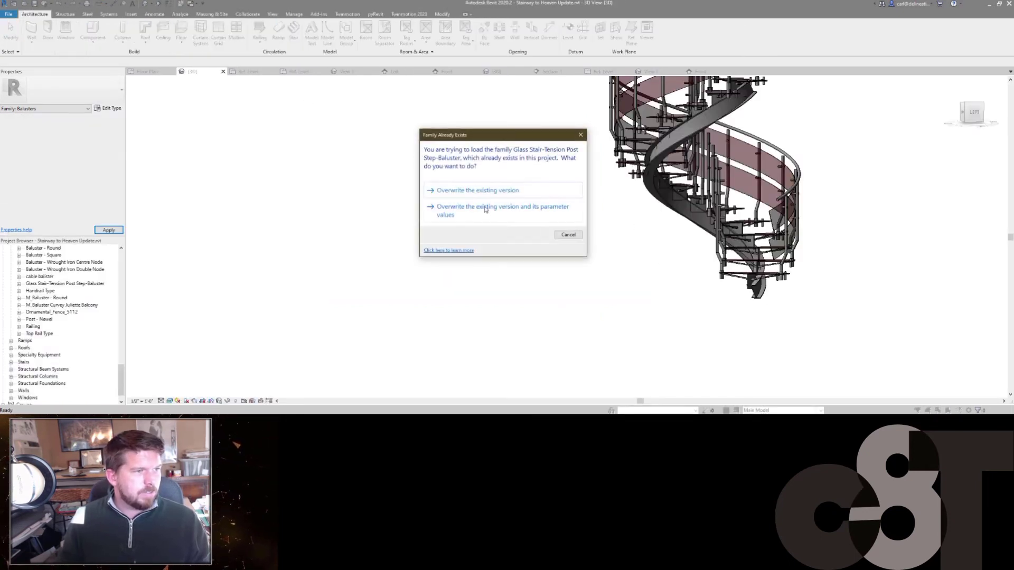
left_click(540, 217)
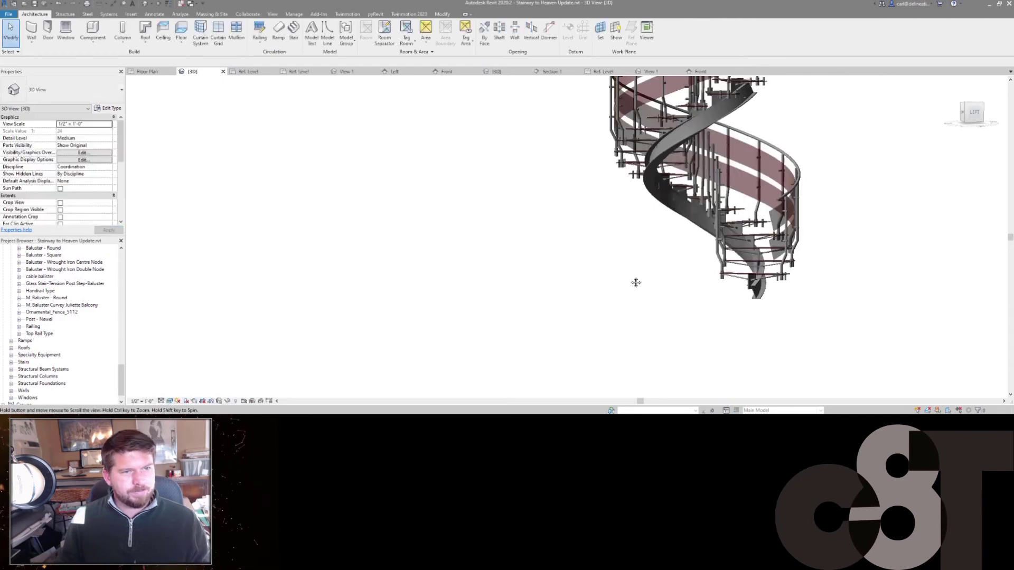
Examine the reloaded posts and glass supports against the top rail and glass panels around the spiral stair.
middle_click_drag(636, 283, 810, 296, "shift")
scroll(810, 296, "up", 4)
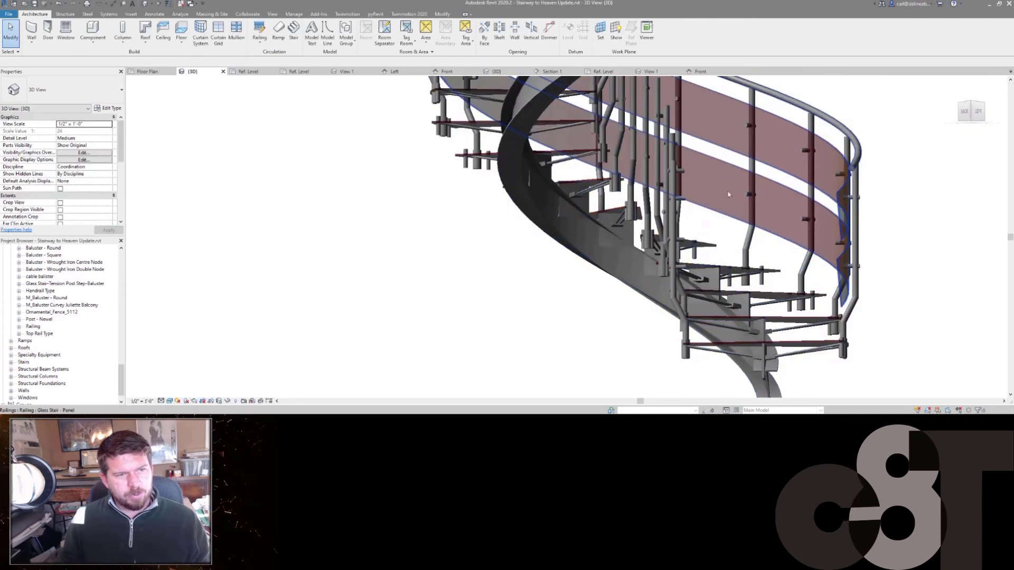
middle_click_drag(883, 279, 887, 241, "shift")
scroll(887, 240, "up", 5)
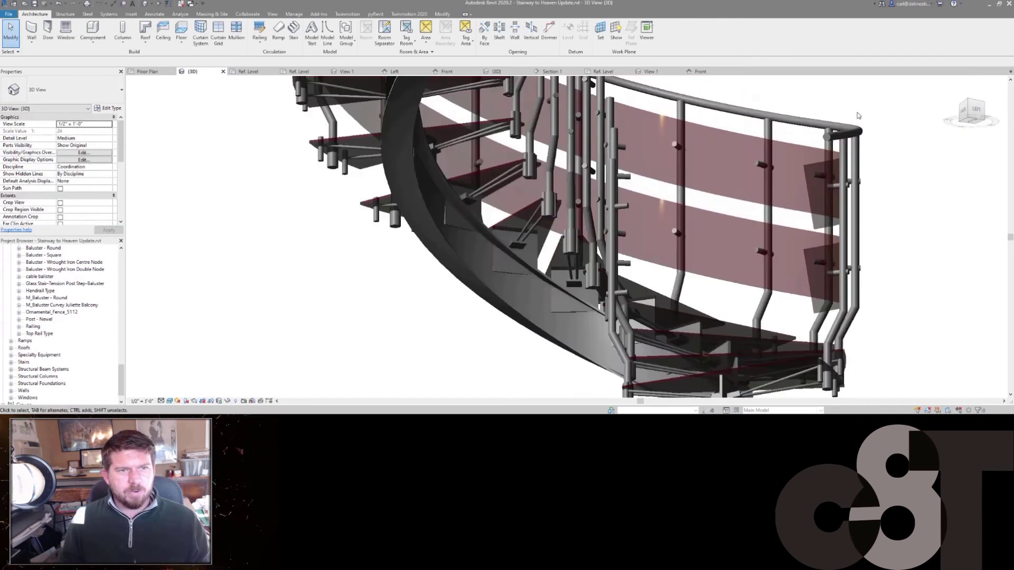
scroll(887, 236, "down", 6)
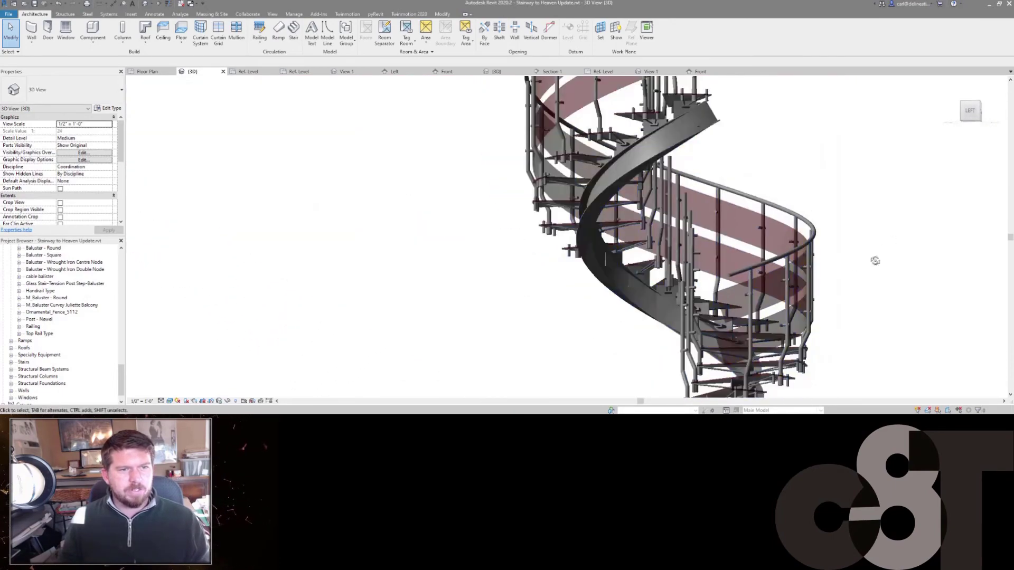
middle_click_drag(810, 260, 729, 330, "shift")
scroll(797, 222, "down", 4)
middle_click_drag(797, 227, 726, 256, "shift")
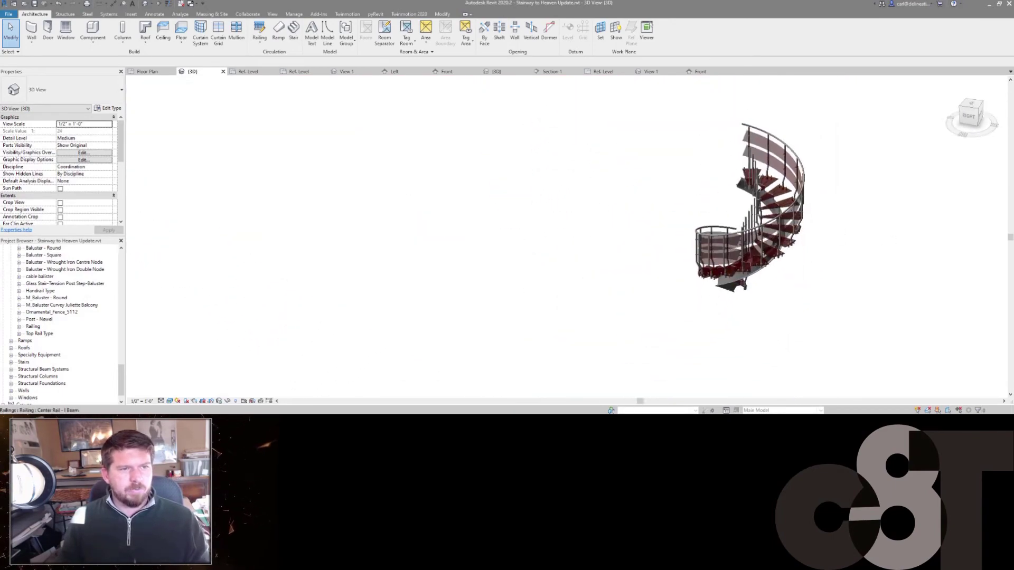
scroll(764, 145, "up", 3)
scroll(765, 198, "down", 2)
middle_click_drag(765, 200, 874, 265, "shift")
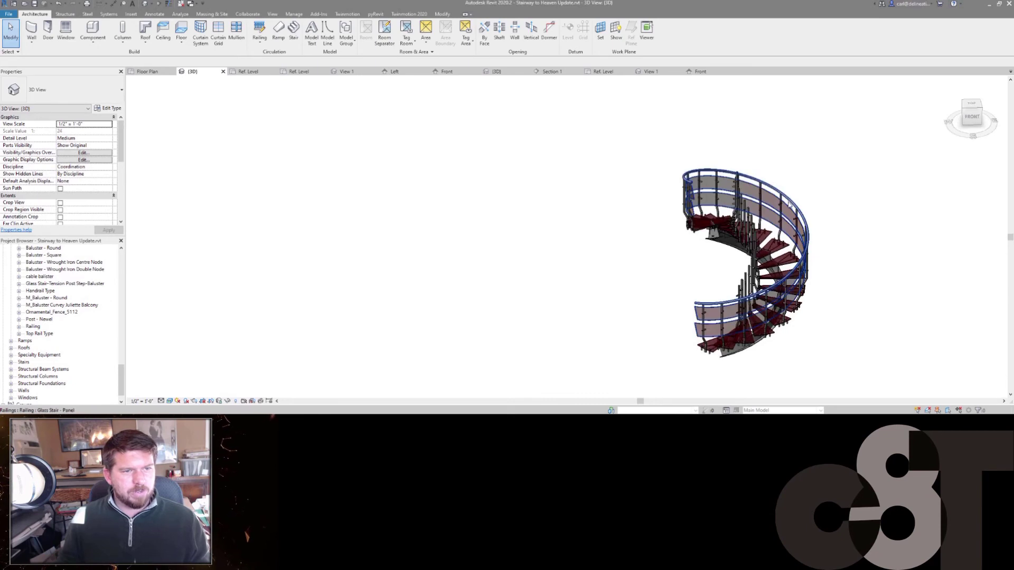
Assign Handrail Type as the Handrail 1 type in the Glass Stair - Panel railing's type properties.
left_click(805, 240)
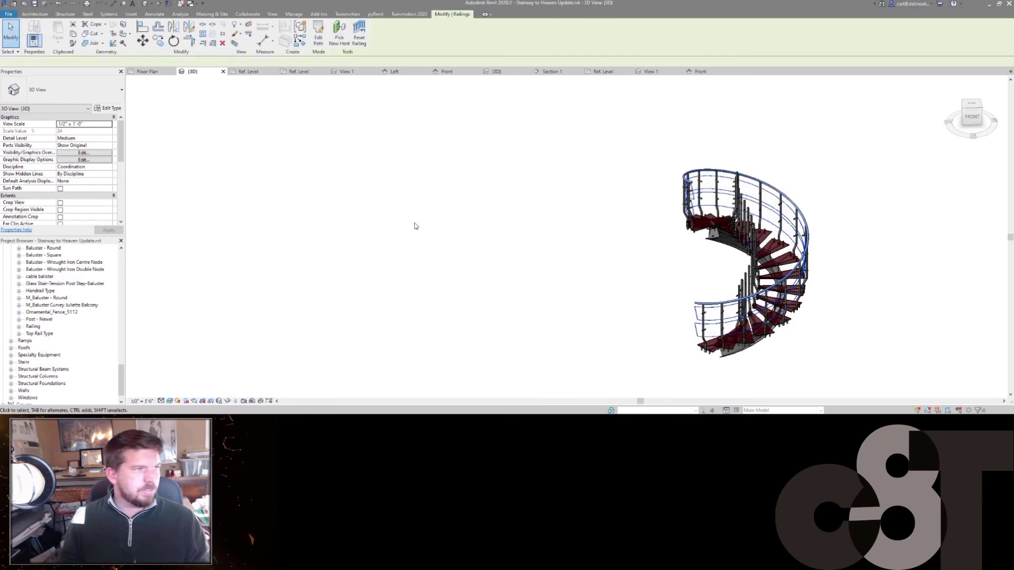
left_click(110, 108)
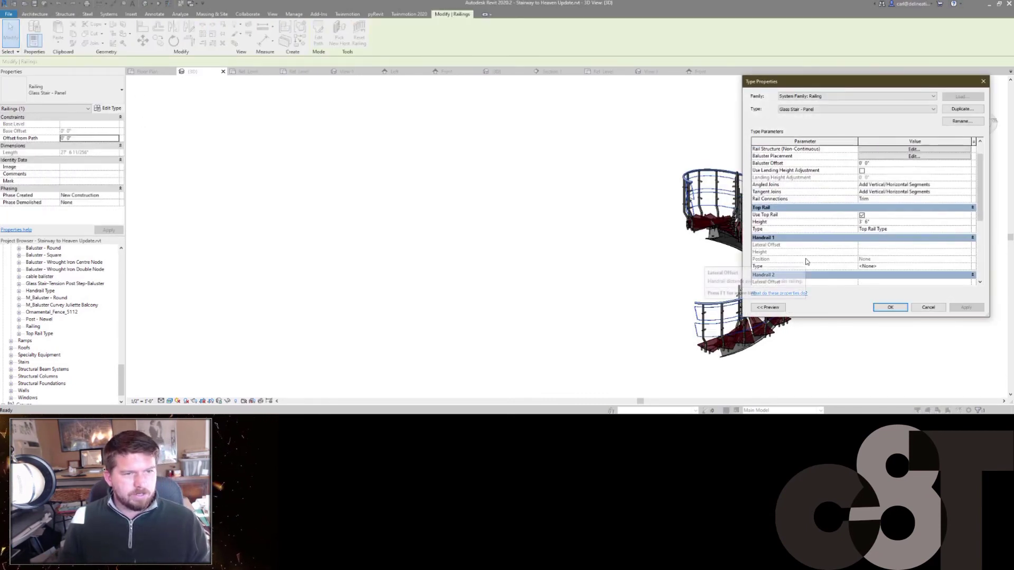
scroll(803, 259, "down", 2)
left_click(971, 245)
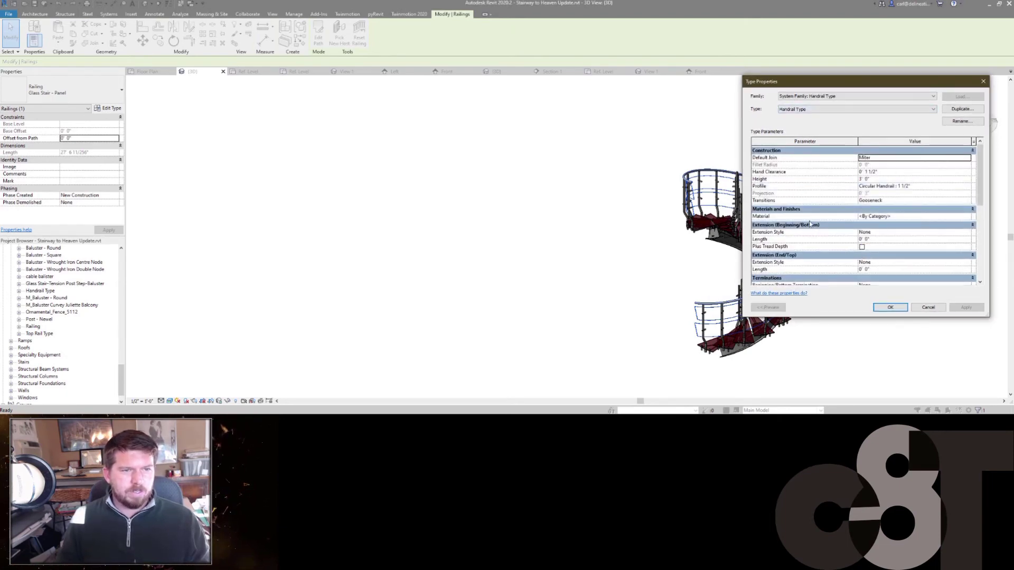
left_click(890, 308)
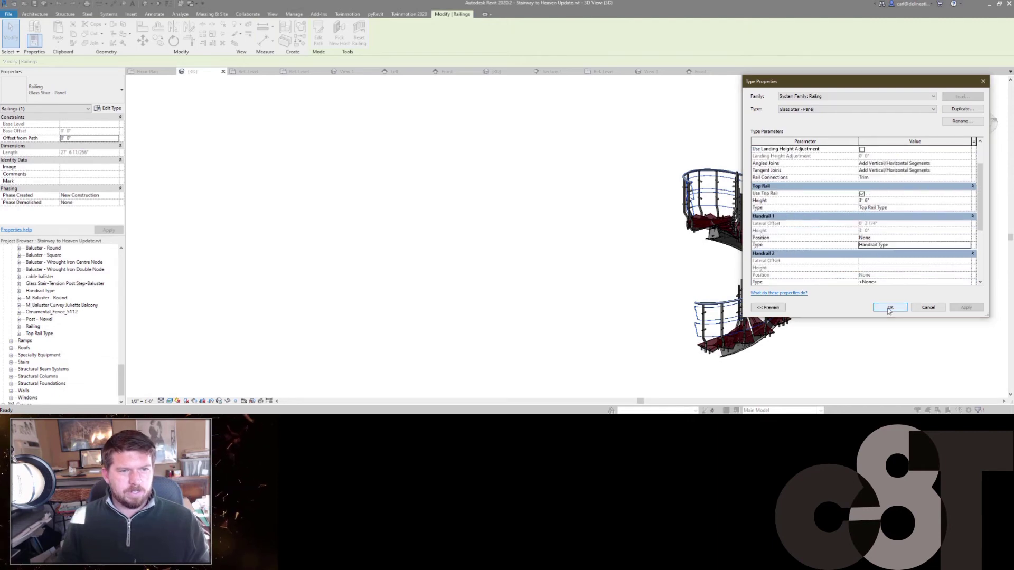
Assign Handrail Type as the Handrail 2 type of the Glass Stair - Panel railing.
scroll(808, 274, "down", 1)
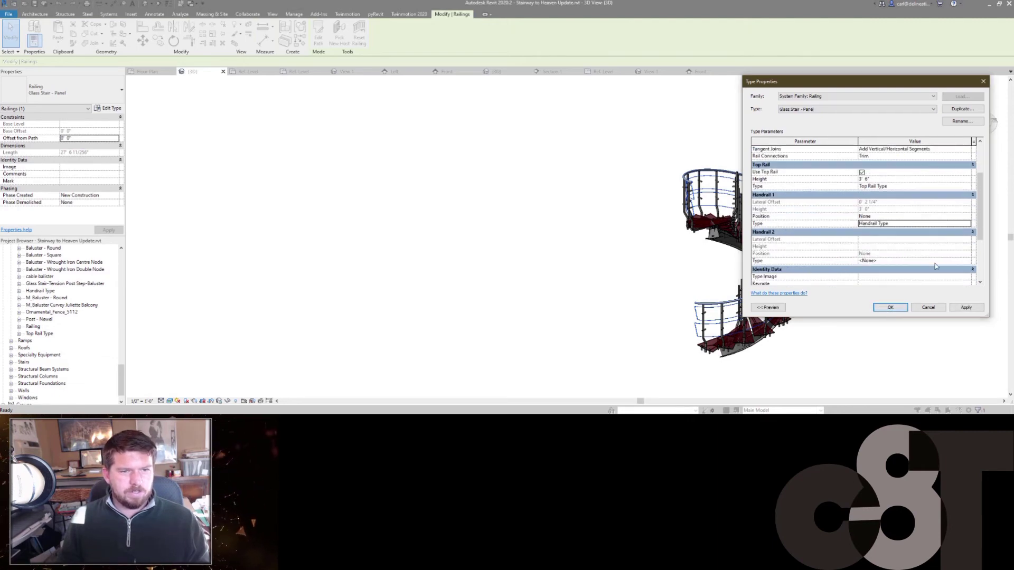
left_click(963, 261)
left_click(967, 260)
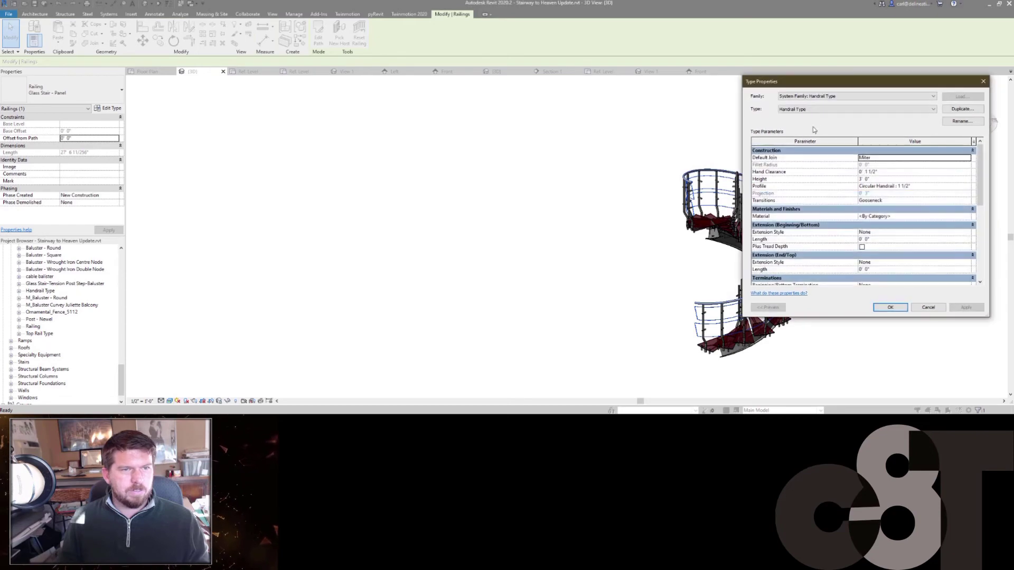
left_click(814, 109)
left_click(818, 115)
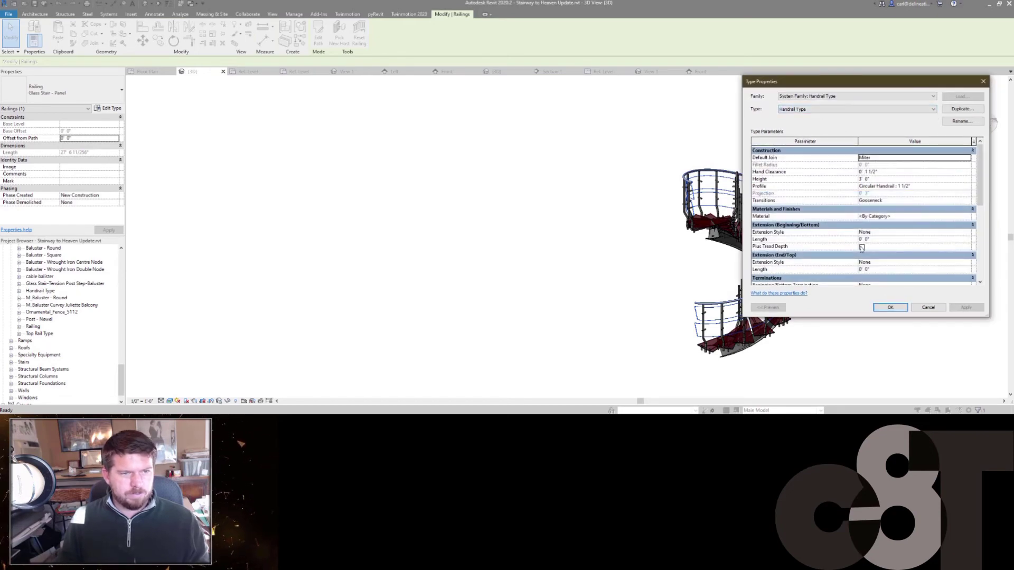
left_click(887, 307)
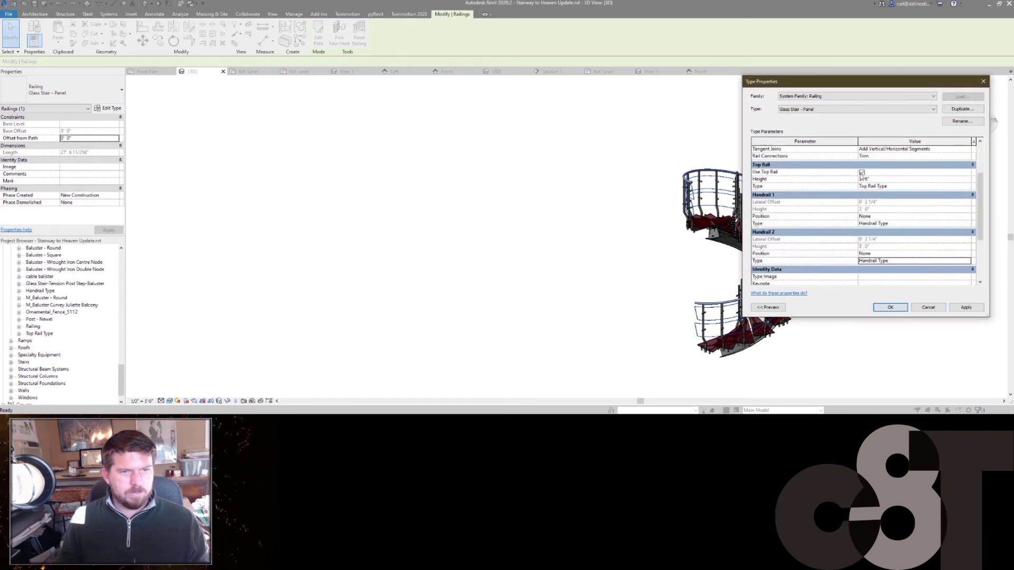
Set the Handrail 1 position to Left and apply it to the Glass Stair - Panel railing.
scroll(823, 248, "down", 2)
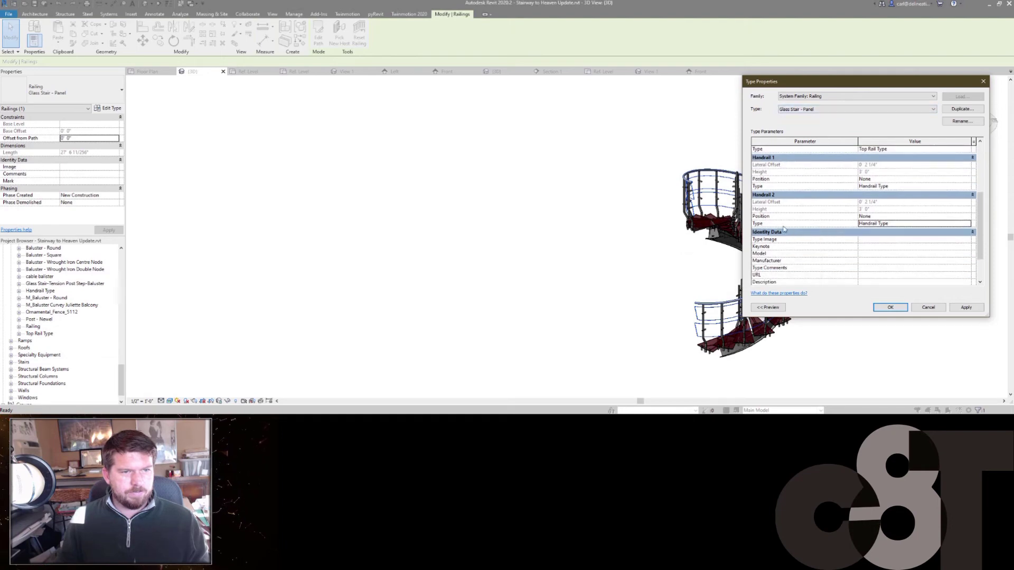
left_click(969, 224)
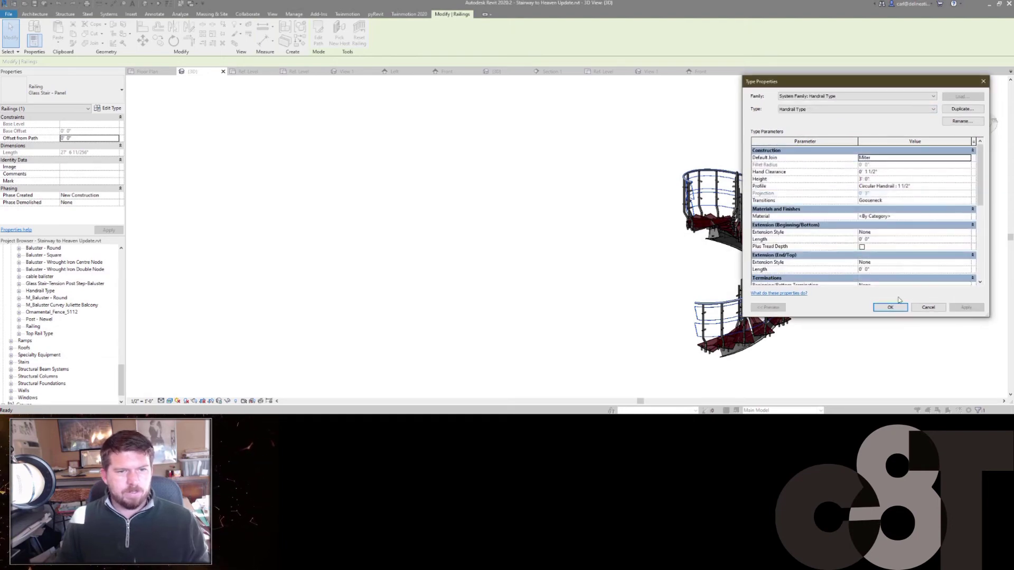
left_click(927, 308)
left_click(967, 179)
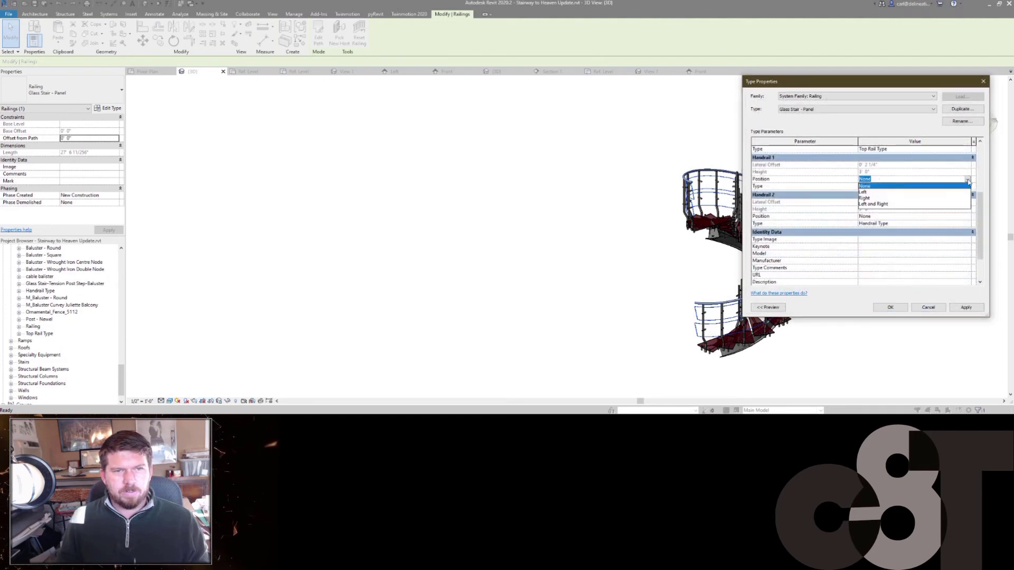
left_click(871, 193)
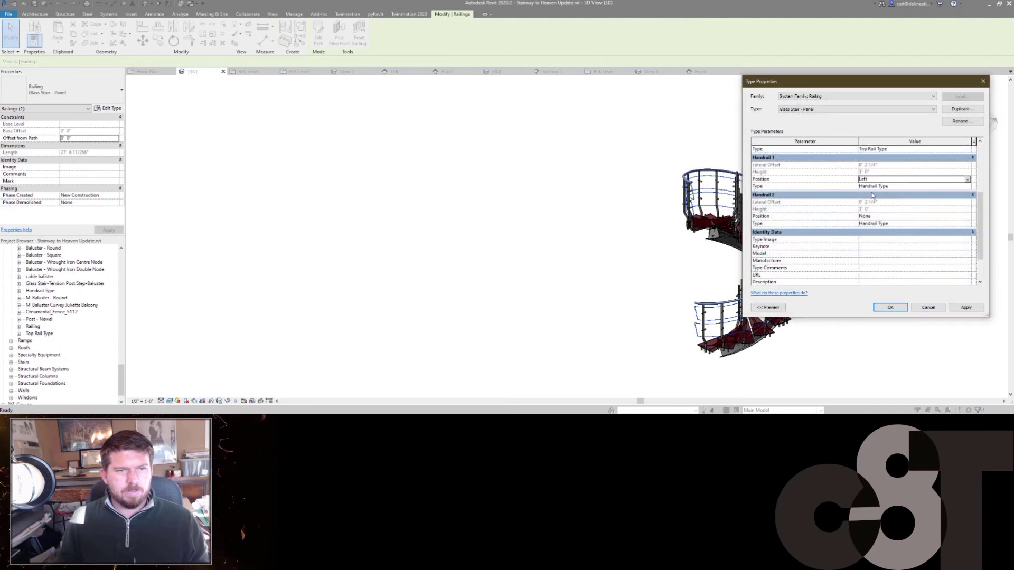
left_click(891, 308)
scroll(823, 243, "up", 5)
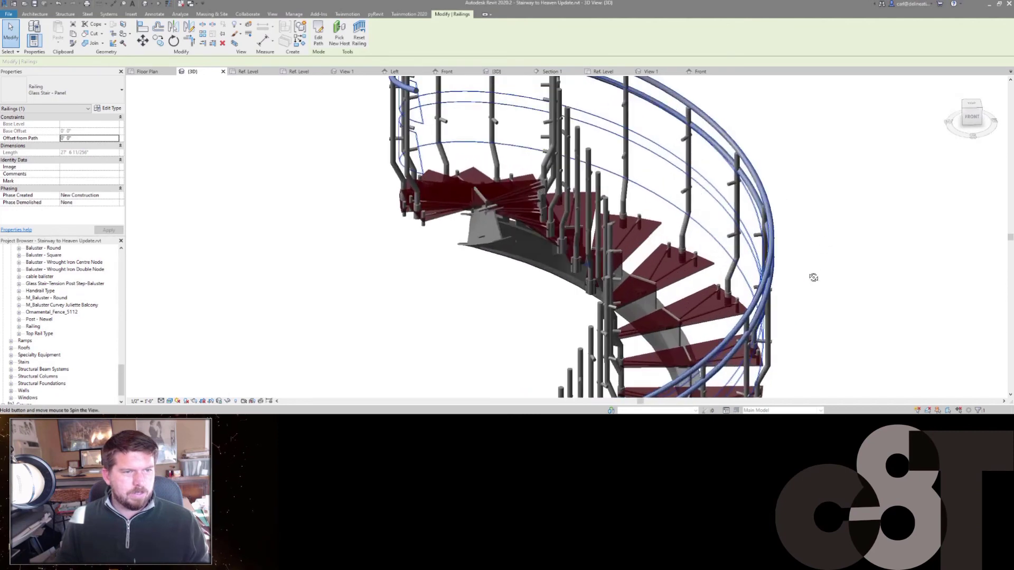
middle_click_drag(814, 277, 850, 258, "shift")
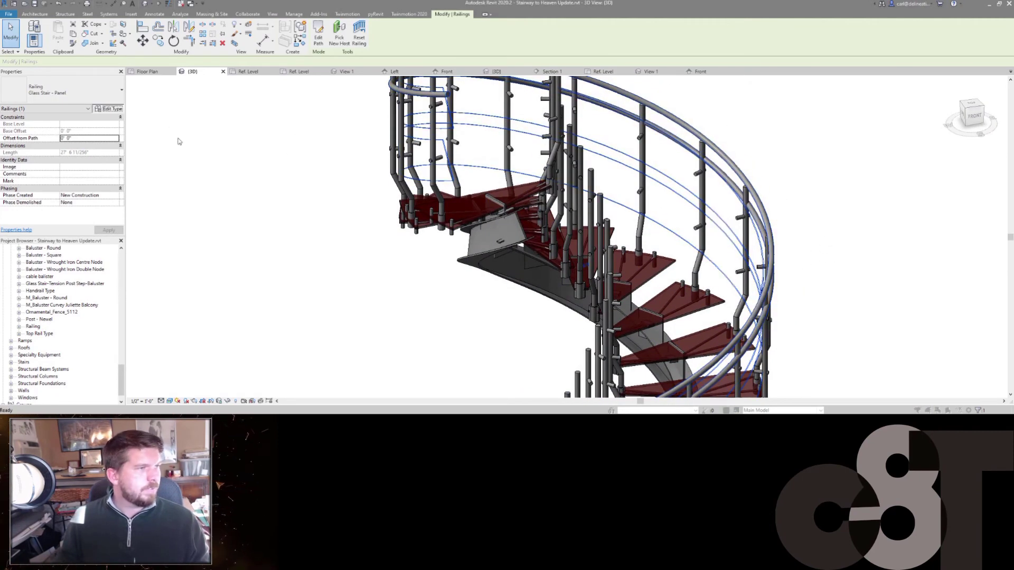
left_click(109, 109)
scroll(876, 238, "down", 2)
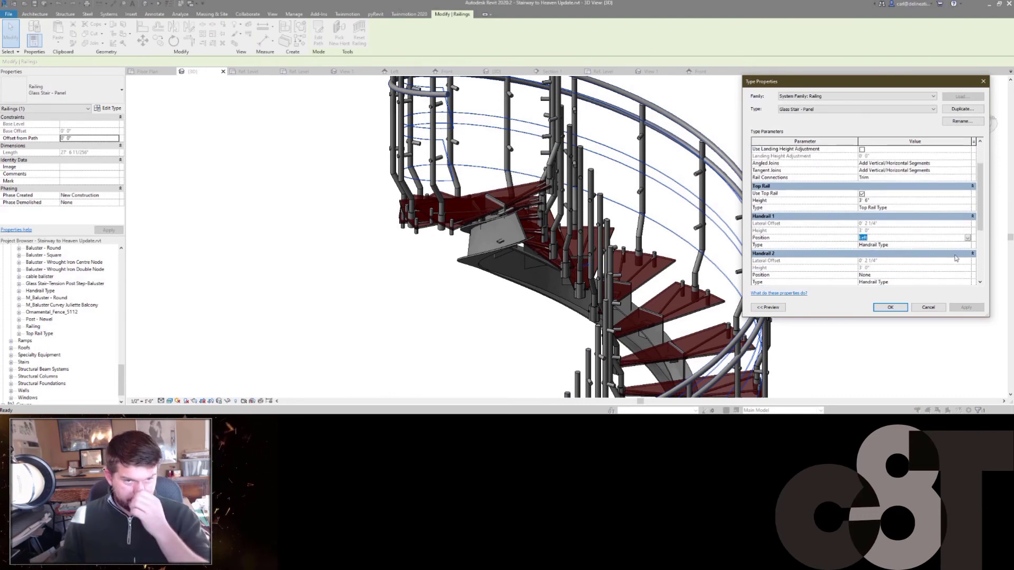
left_click(968, 245)
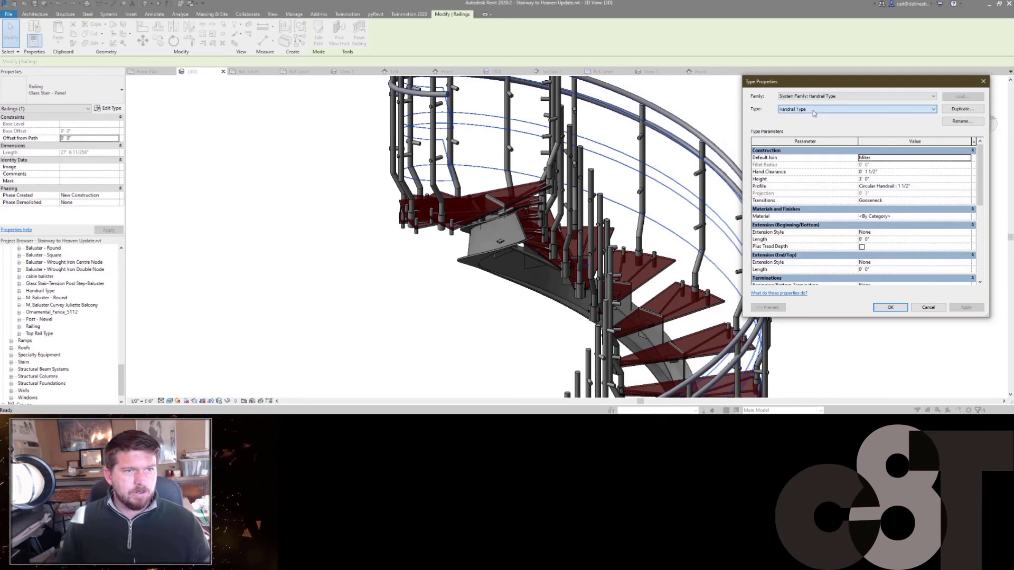
left_click(928, 308)
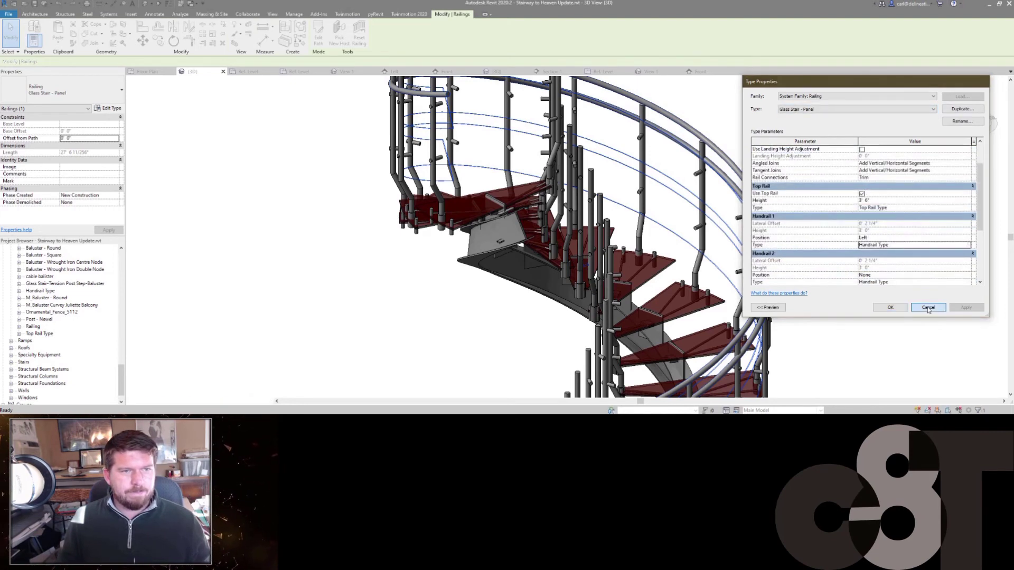
left_click(927, 307)
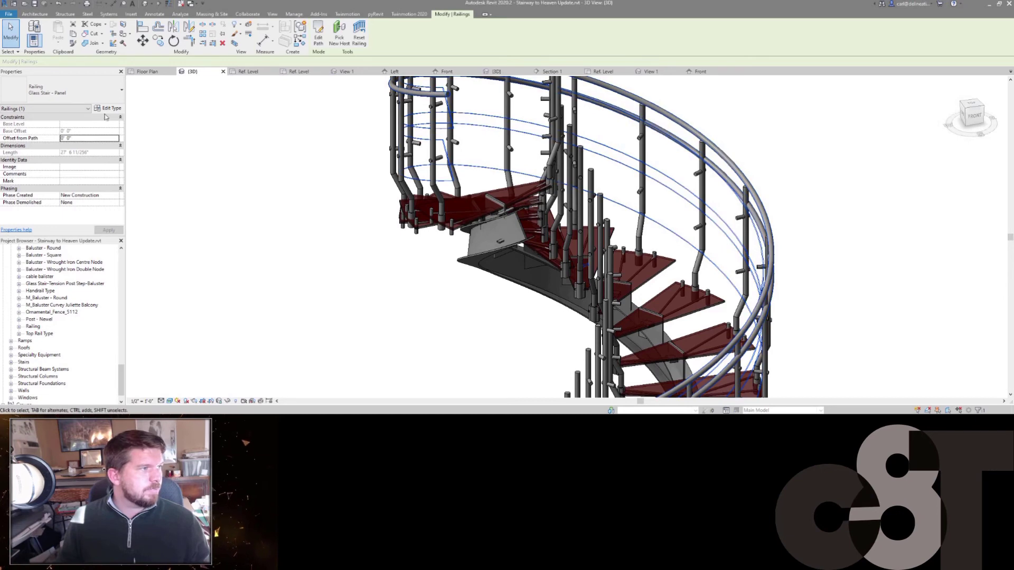
Set the Hand Clearance of the railing's Handrail Type to 0' 0" and apply the type changes.
scroll(880, 249, "down", 1)
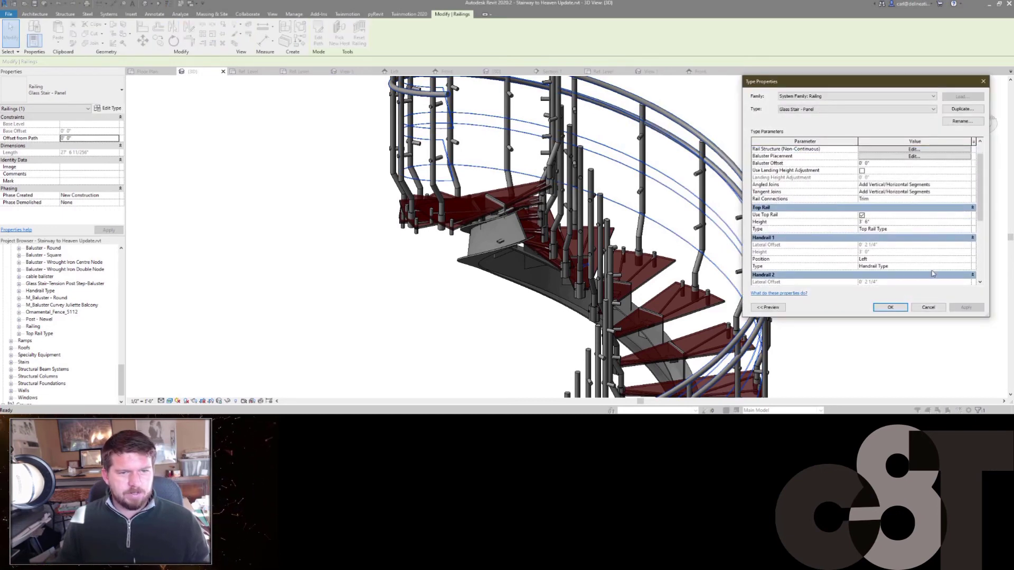
left_click(967, 266)
left_click(967, 267)
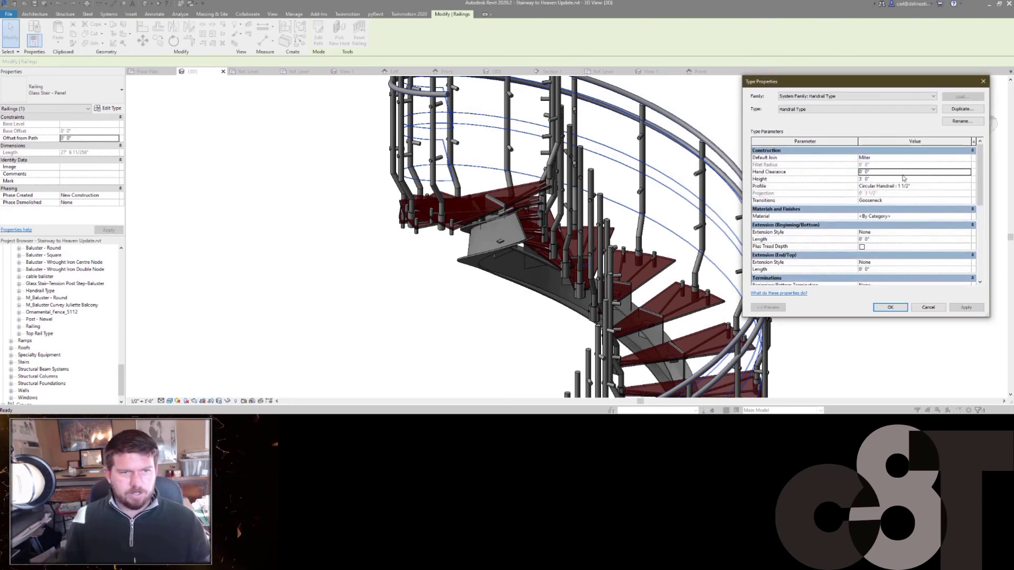
left_click(965, 309)
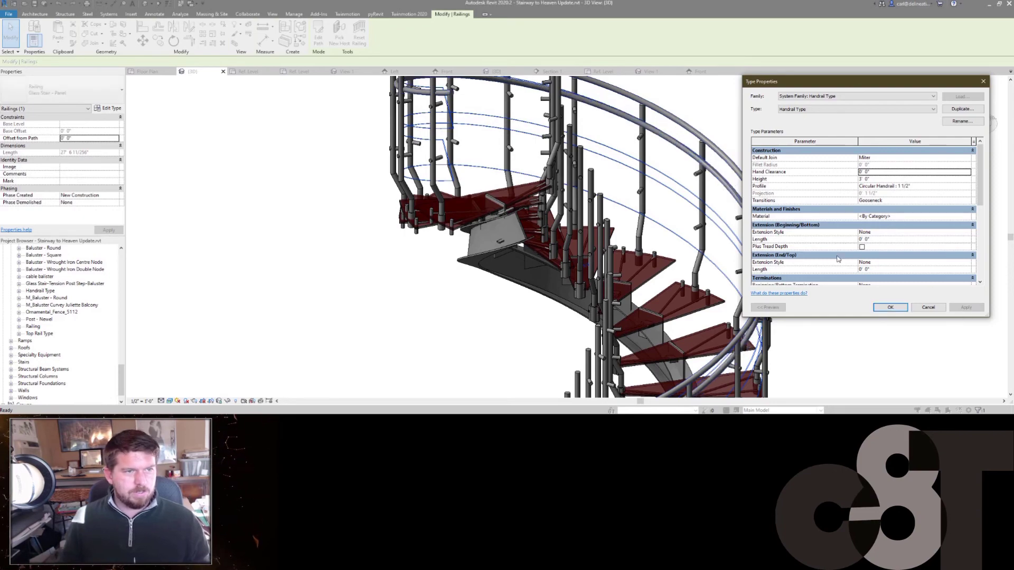
left_click(889, 308)
left_click(889, 308)
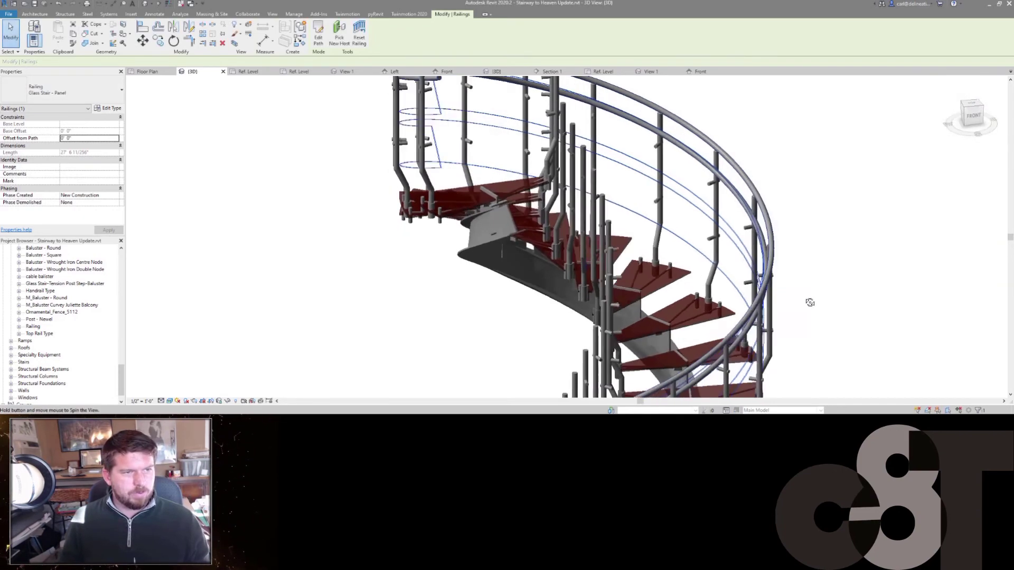
Examine the handrail and top rail of the glass panel railing along the spiral stair from several angles.
middle_click_drag(808, 299, 752, 173, "shift")
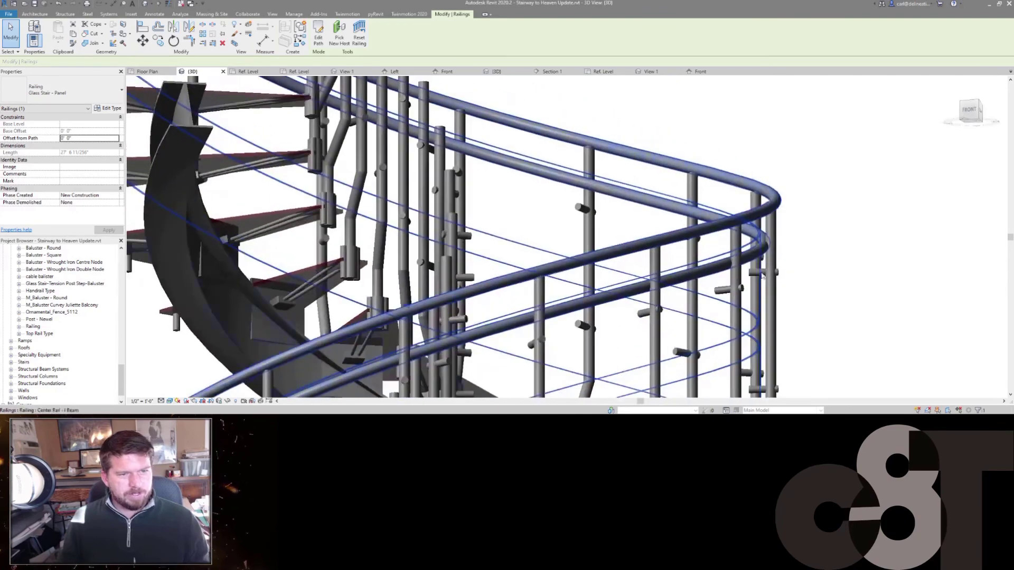
scroll(750, 255, "down", 3)
mouse_move(705, 280)
middle_mouse_down("shift")
mouse_move(700, 296)
mouse_move(716, 275)
middle_mouse_up("shift")
scroll(731, 291, "down", 1)
scroll(744, 280, "up", 3)
scroll(749, 280, "down", 4)
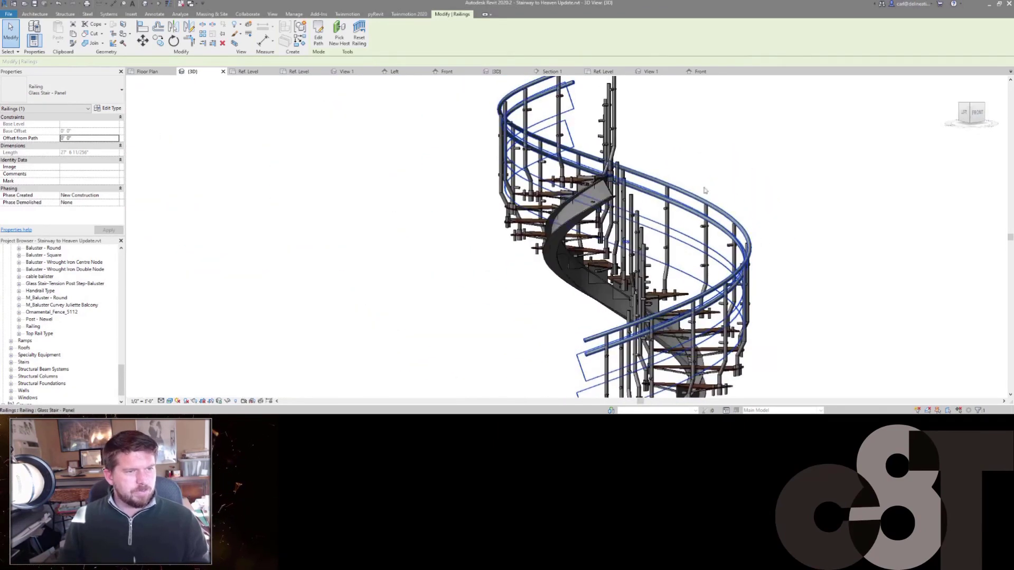
scroll(718, 253, "down", 5)
scroll(723, 222, "up", 5)
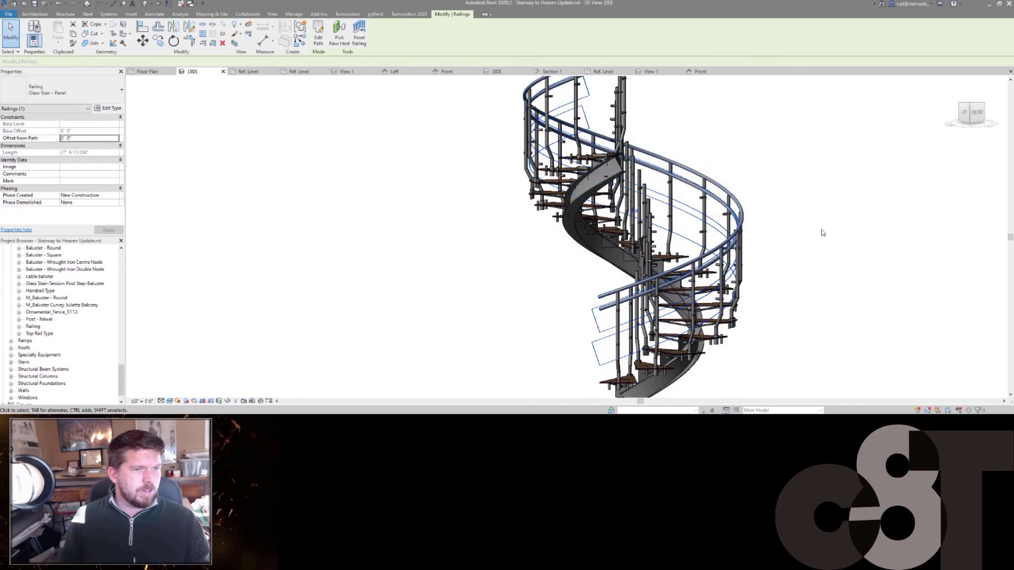
middle_click_drag(822, 231, 795, 268, "shift")
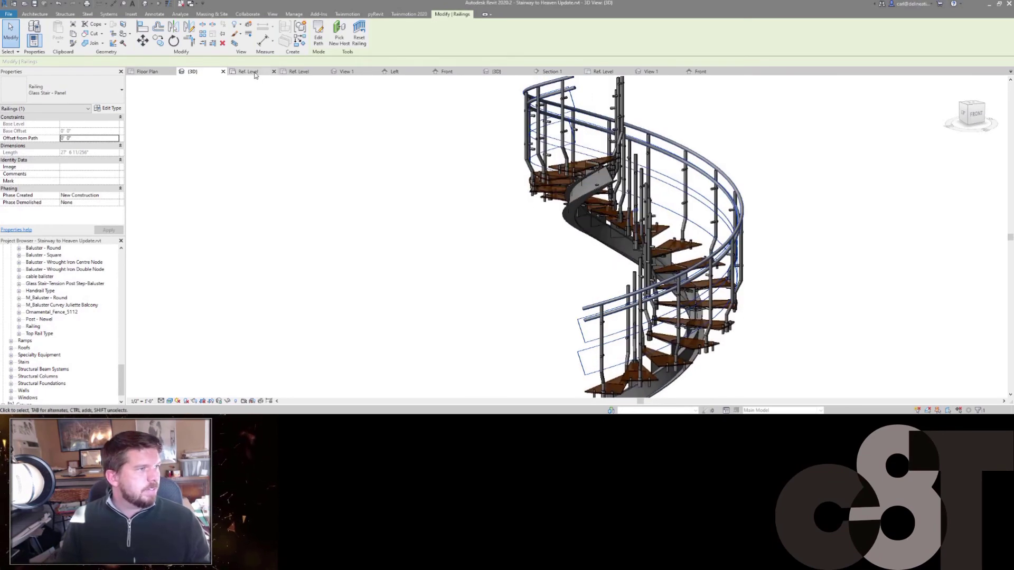
Create a similar Glass Stair - Panel railing in the floor plan, picking the stair's inner edge as path and extending the arc to nearly a full circle.
left_click(148, 74)
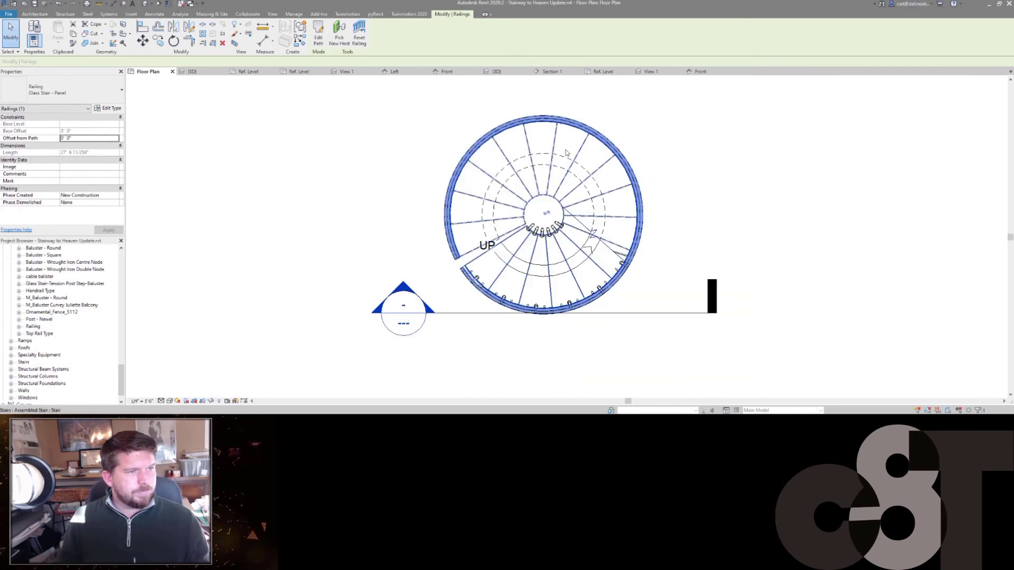
scroll(565, 153, "up", 1)
right_click(504, 119)
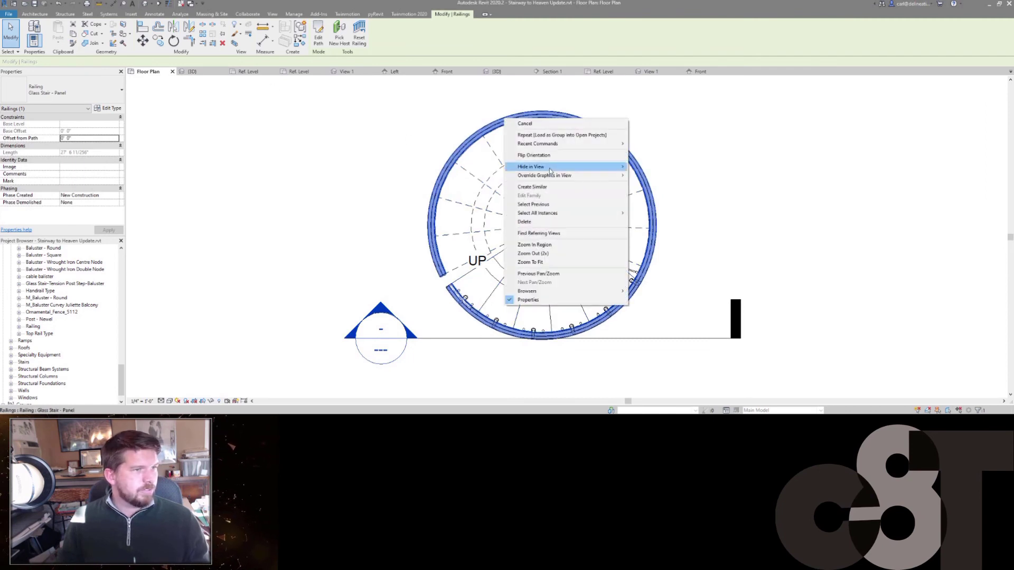
left_click(533, 204)
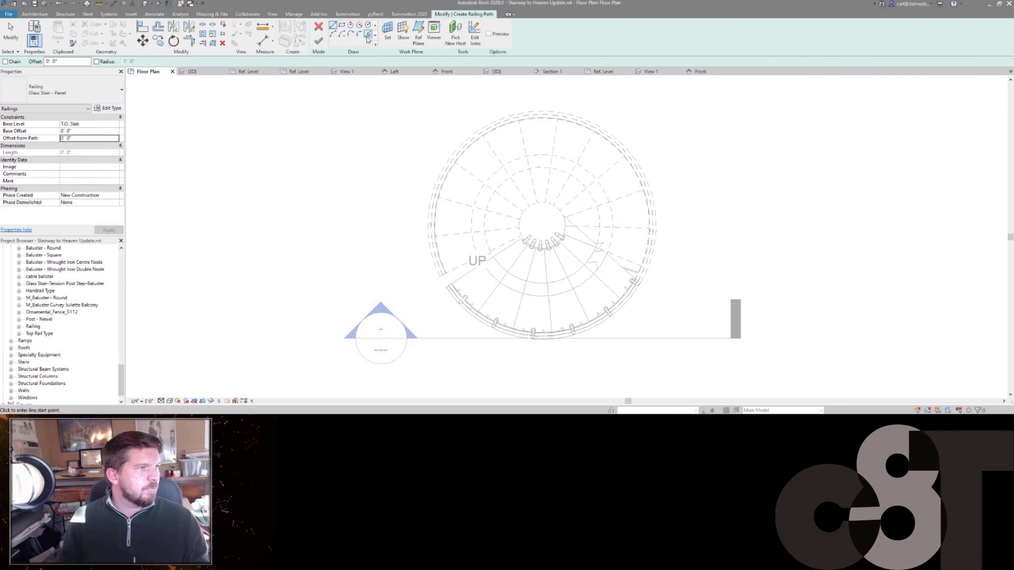
left_click(368, 36)
left_click(524, 217)
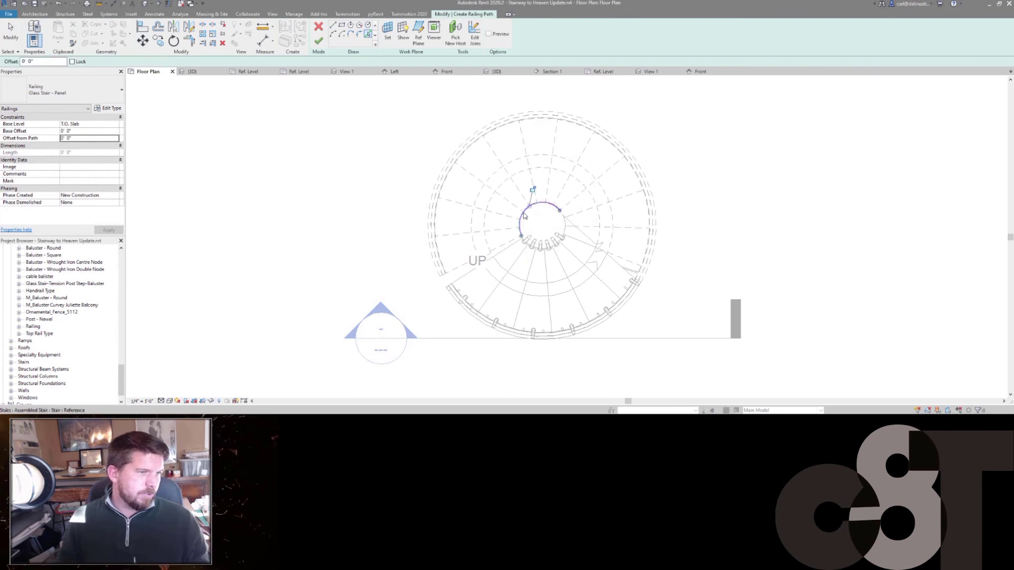
mouse_move(556, 219)
left_mouse_down()
mouse_move(553, 244)
mouse_move(523, 241)
left_mouse_up()
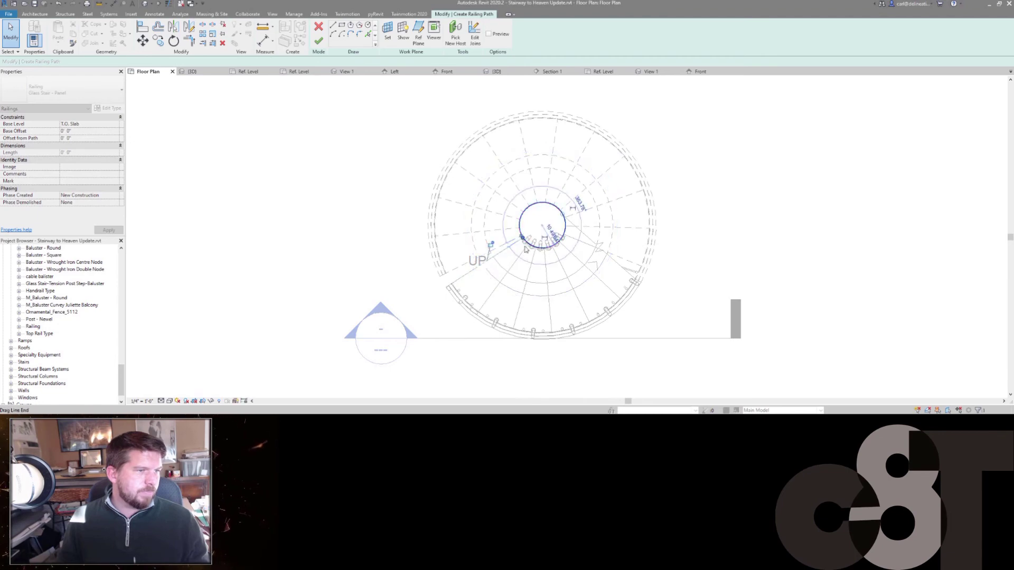
left_click(320, 43)
Host the new inner circular railing on the spiral stair in the 3D view.
scroll(565, 238, "up", 5)
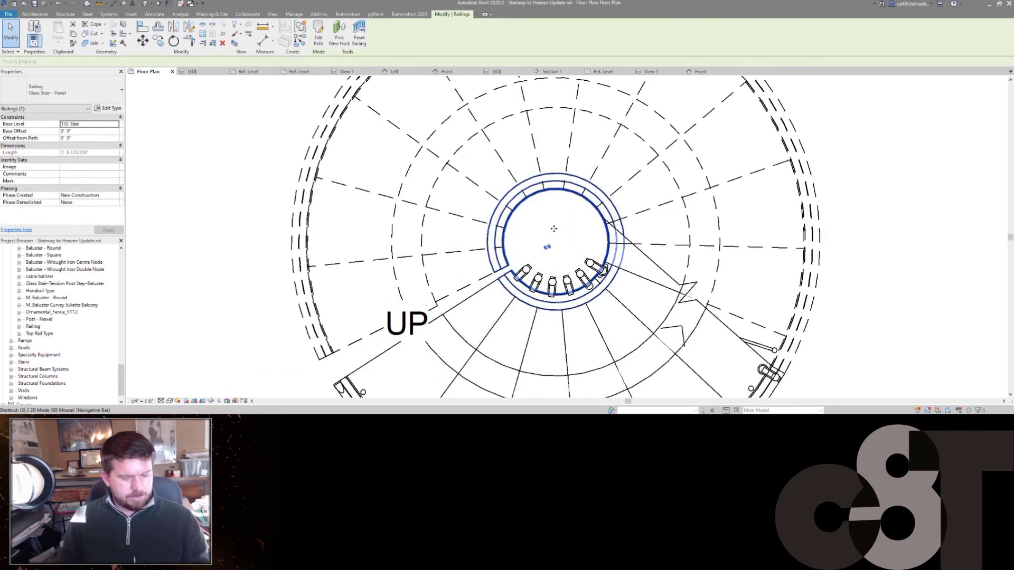
key("ctrl+Tab")
middle_click_drag(522, 295, 668, 338, "shift")
left_click(608, 300)
middle_click_drag(521, 282, 478, 335, "shift")
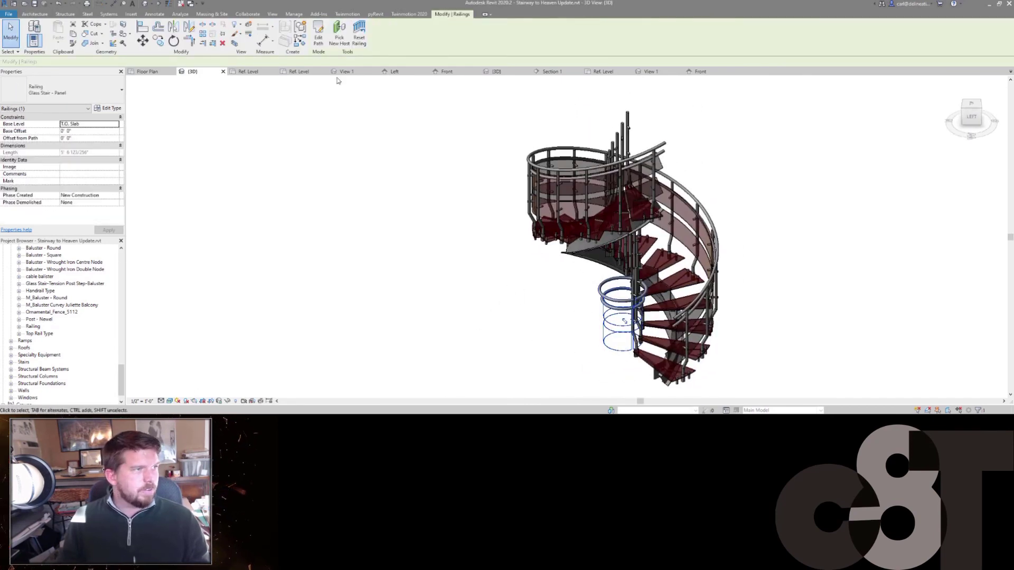
left_click(339, 35)
left_click(604, 239)
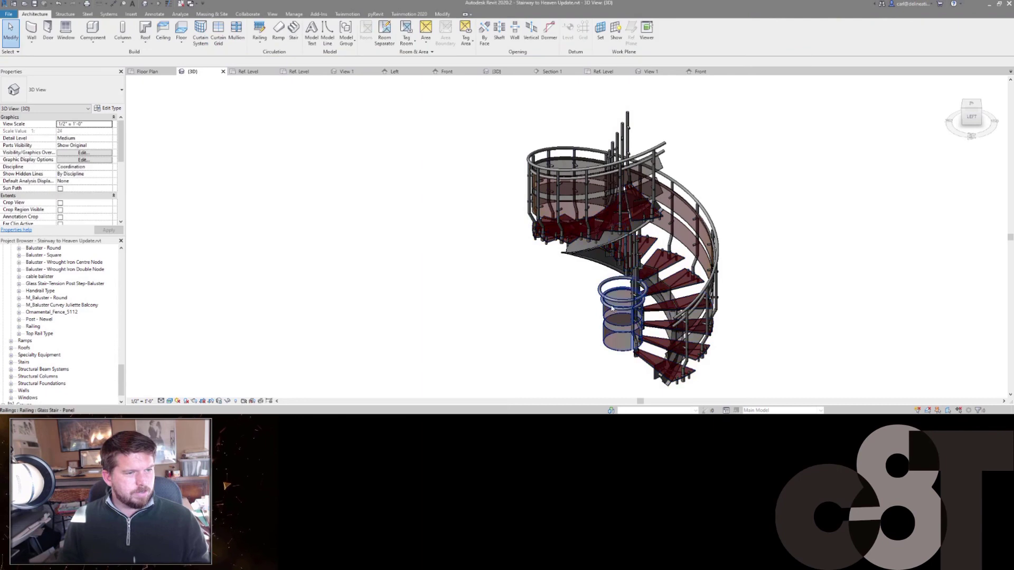
left_click(598, 294)
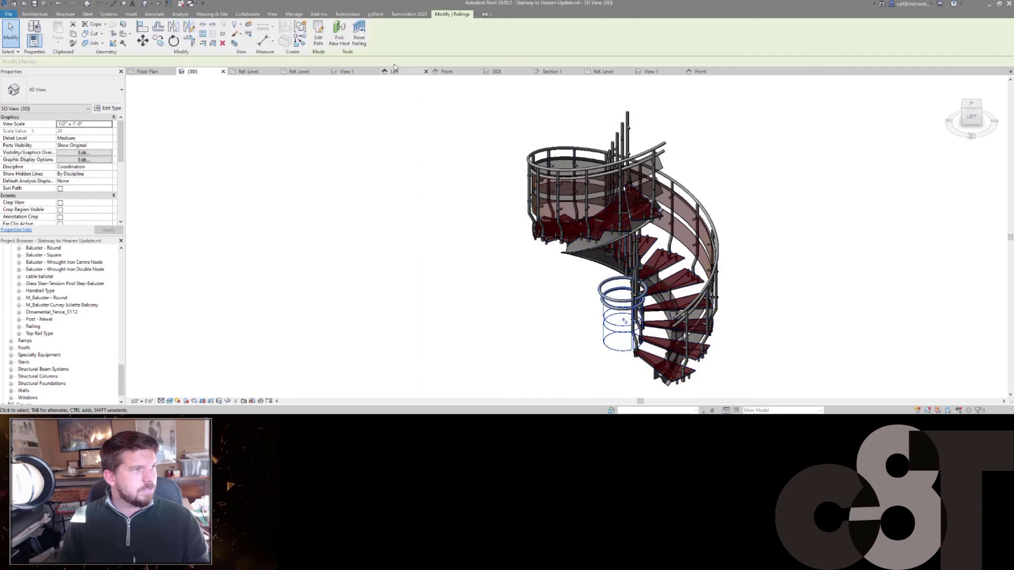
left_click(683, 273)
Set the 3D view's projection mode to Perspective.
middle_click_drag(602, 278, 349, 245, "shift")
scroll(43, 180, "down", 5)
scroll(43, 181, "up", 3)
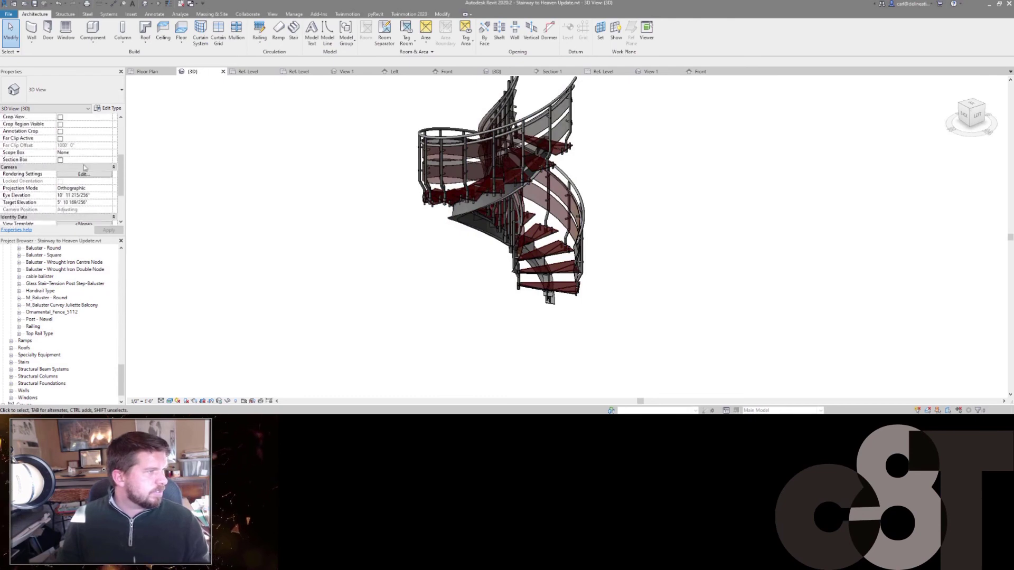
left_click(110, 203)
left_click(80, 217)
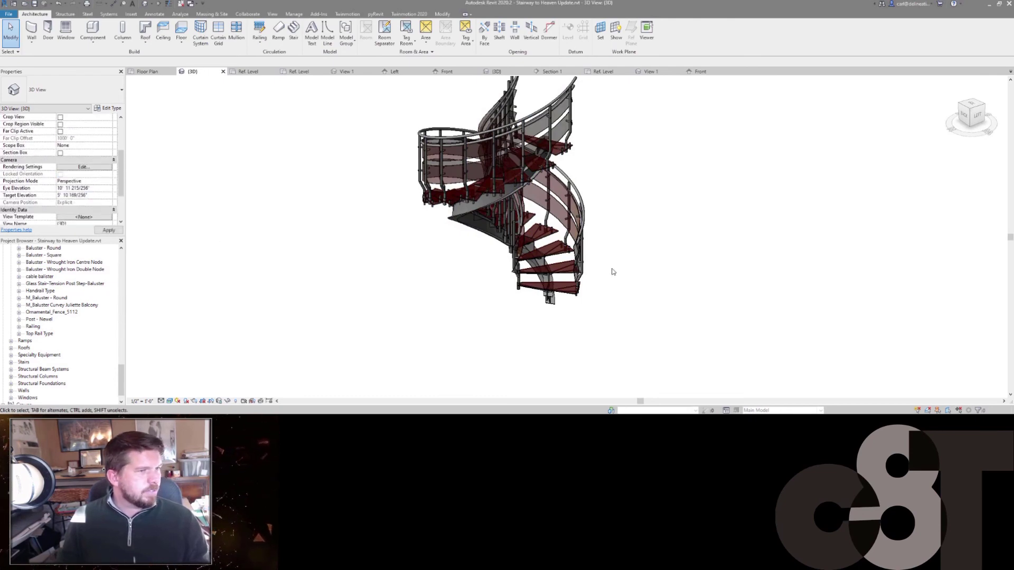
Inspect the inner and outer glass railings, posts and panel supports up close in the perspective view.
middle_click_drag(611, 272, 546, 243, "shift")
scroll(547, 268, "up", 10)
scroll(583, 226, "up", 4)
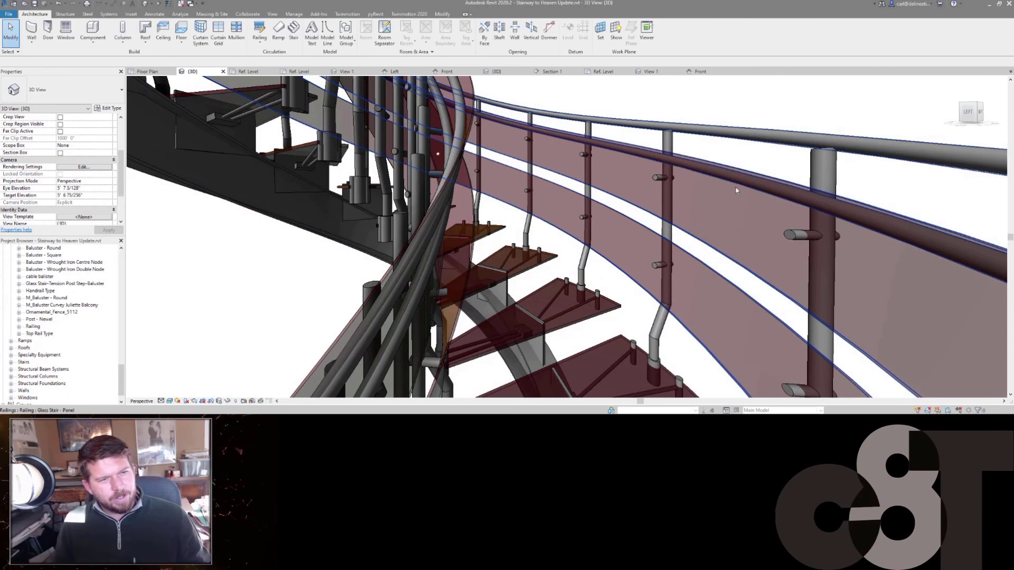
middle_click_drag(737, 190, 648, 247, "shift")
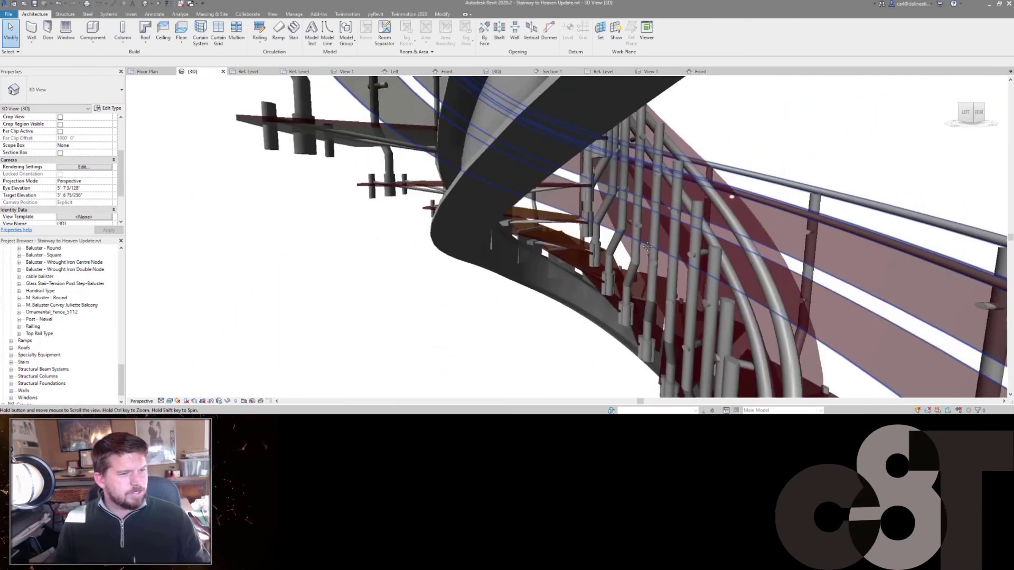
scroll(507, 225, "down", 5)
scroll(643, 178, "up", 4)
middle_click_drag(643, 177, 240, 141, "shift")
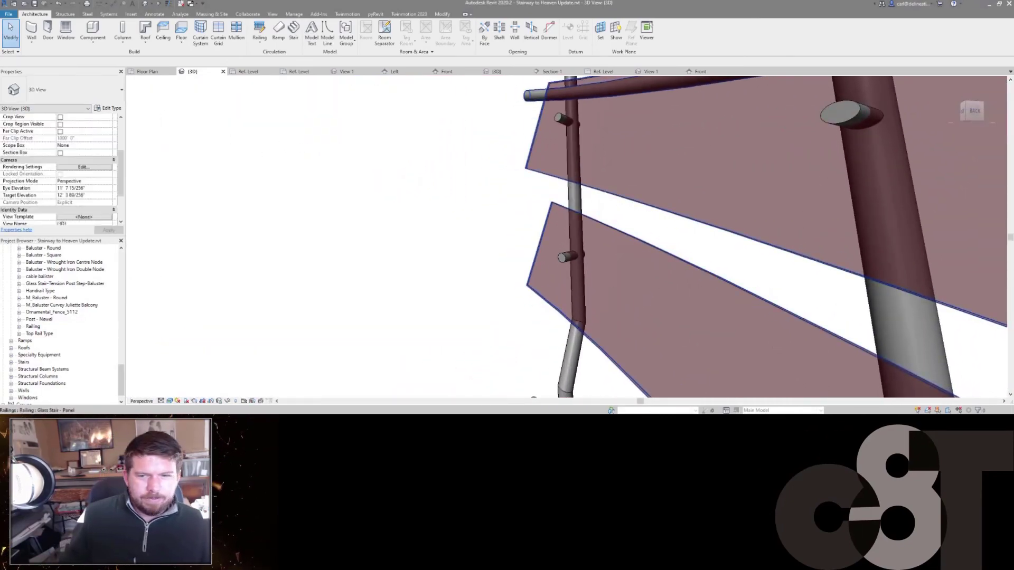